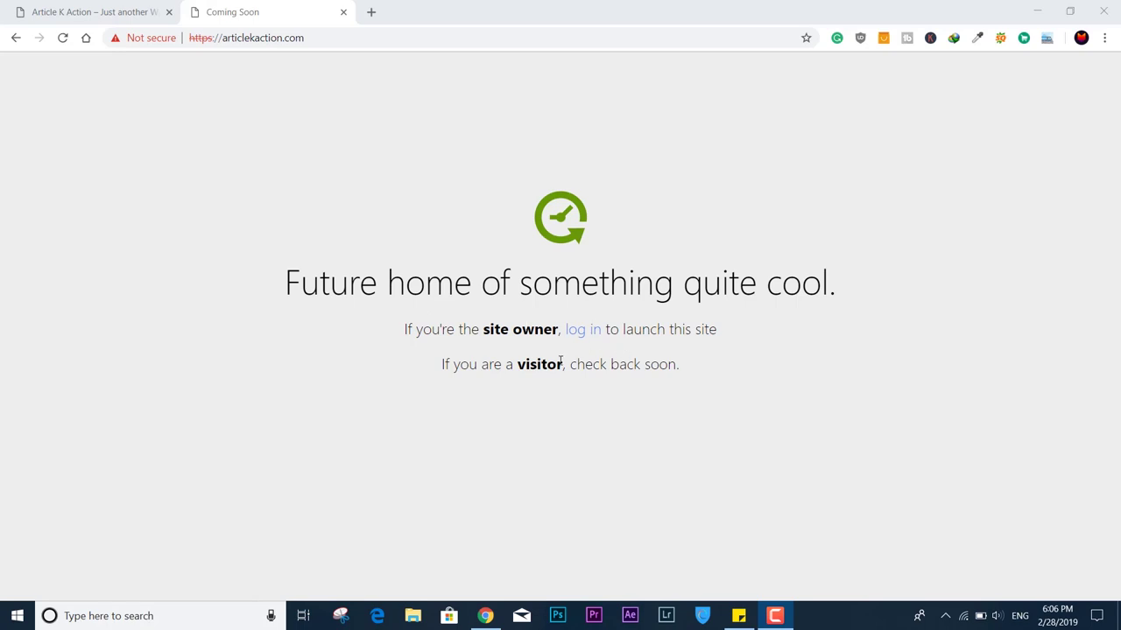
Reload the HTTPS version of articlekaction.com and compare it with the HTTP version open in the other tab.
click(62, 38)
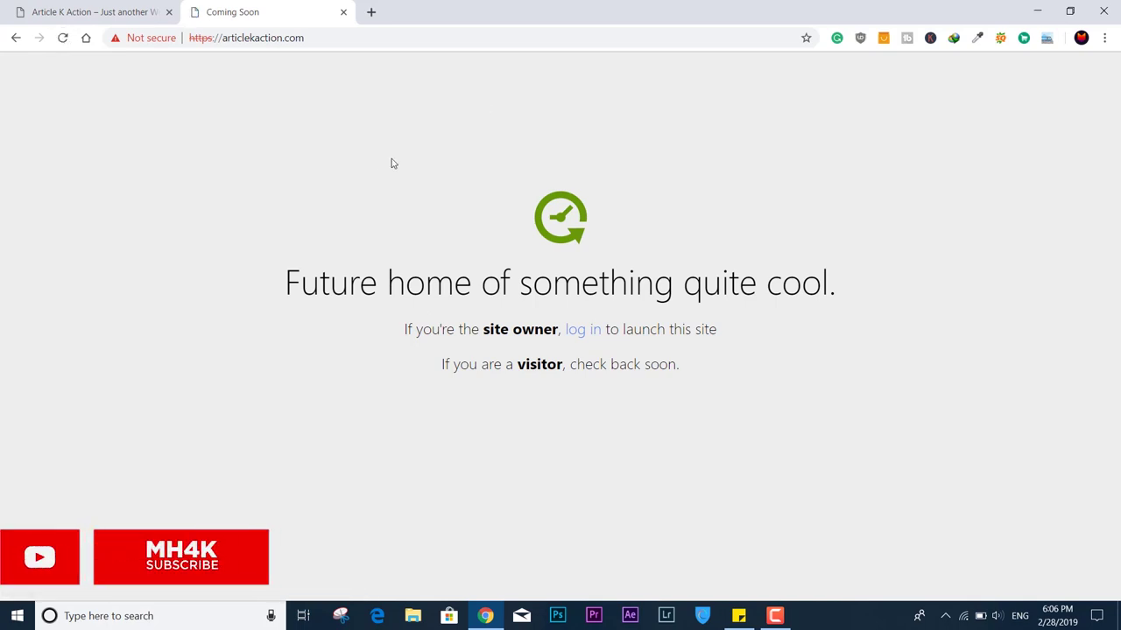
click(125, 9)
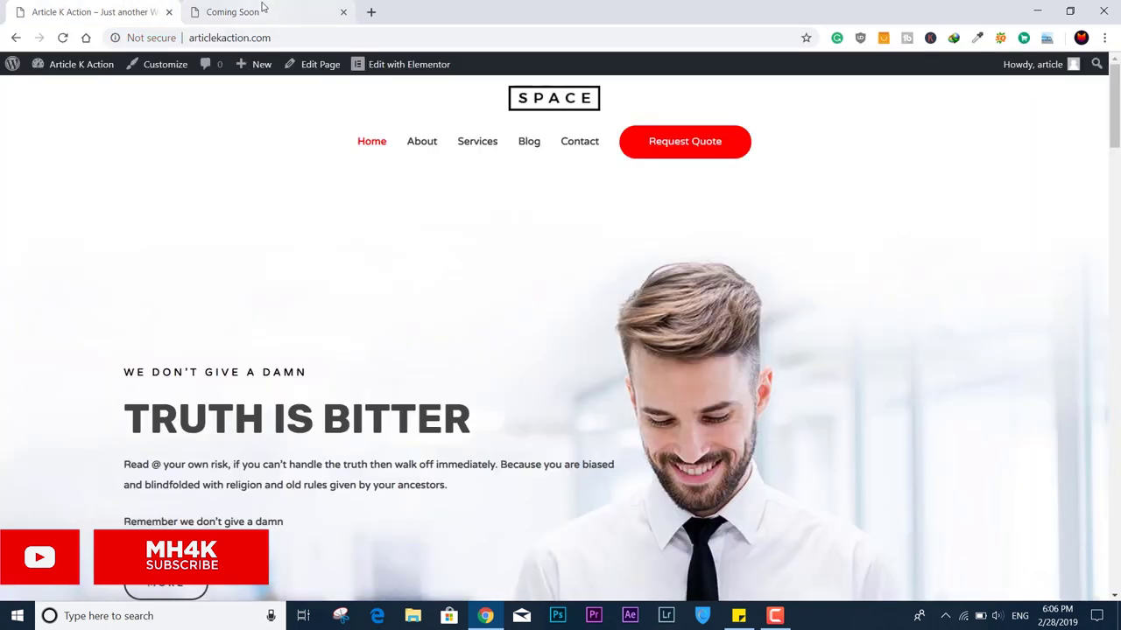
click(262, 9)
click(125, 8)
click(249, 11)
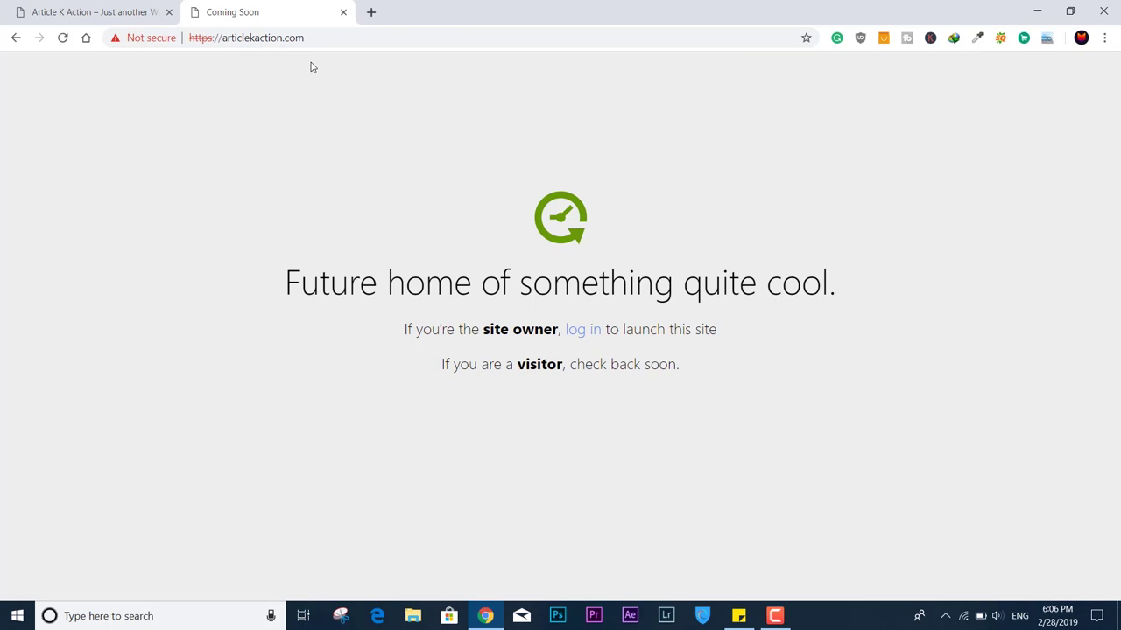
click(150, 10)
click(230, 8)
click(318, 32)
click(309, 165)
click(267, 37)
click(342, 34)
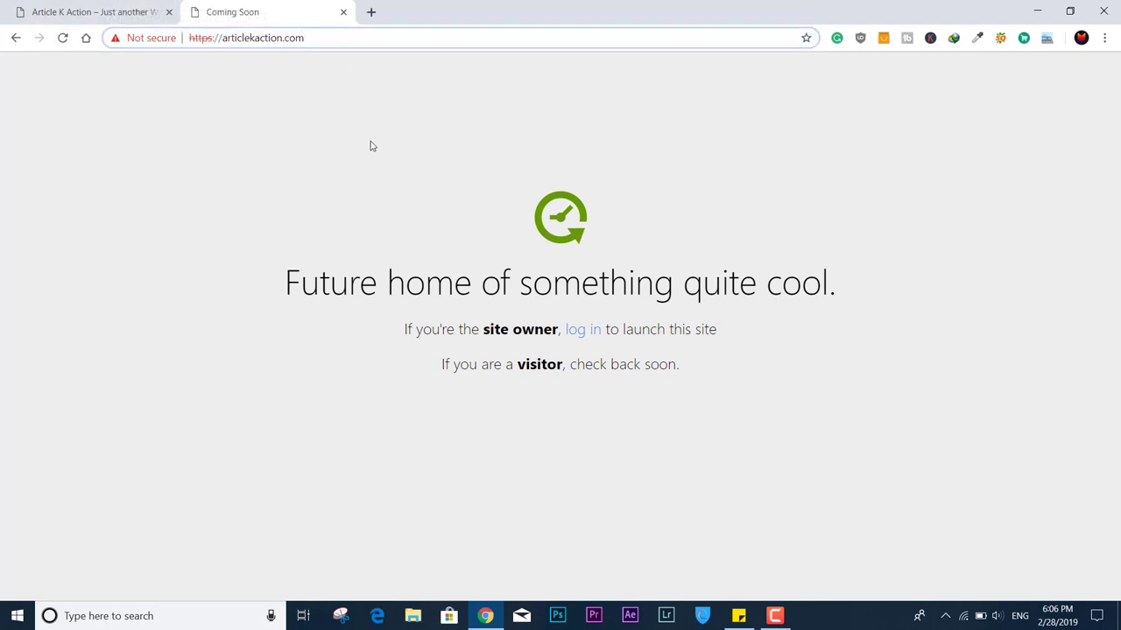
click(460, 135)
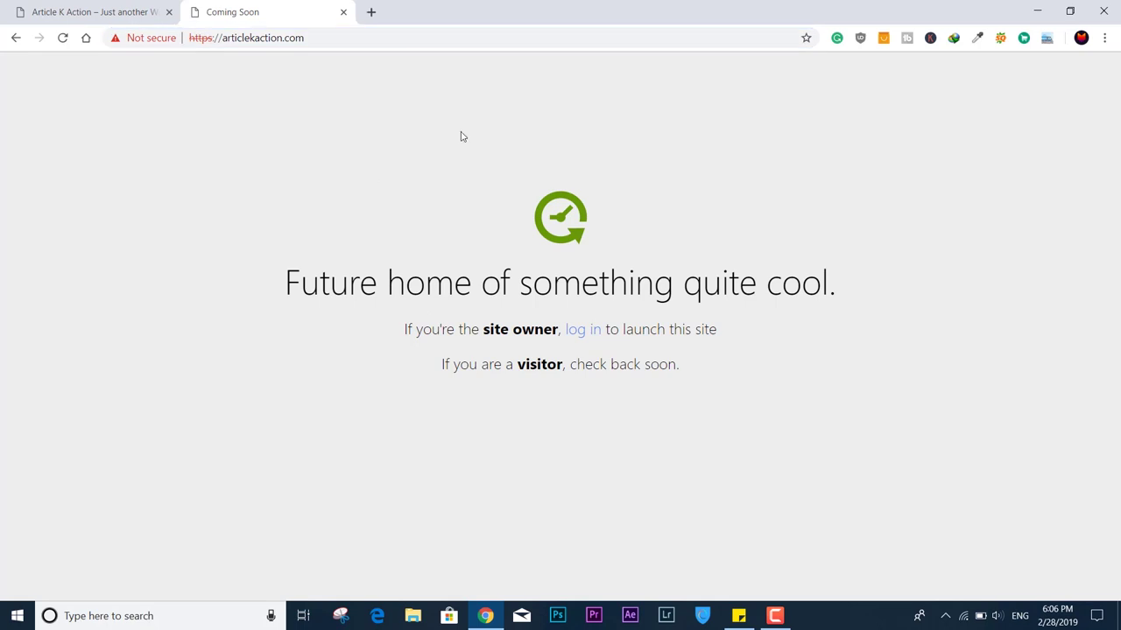
click(63, 39)
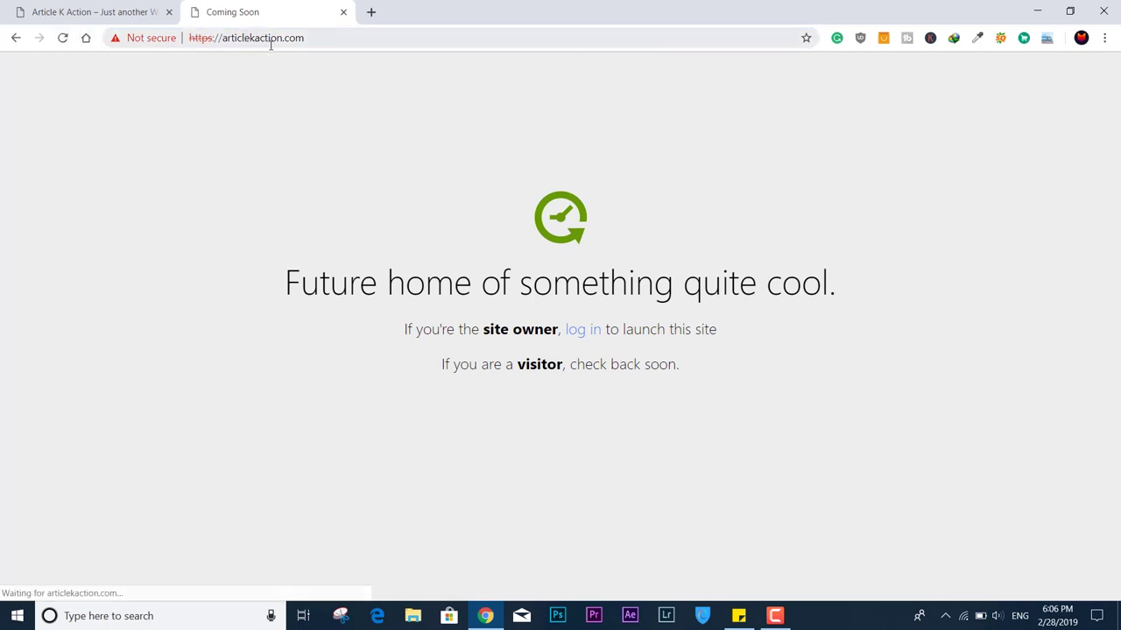
click(319, 40)
click(321, 40)
click(389, 213)
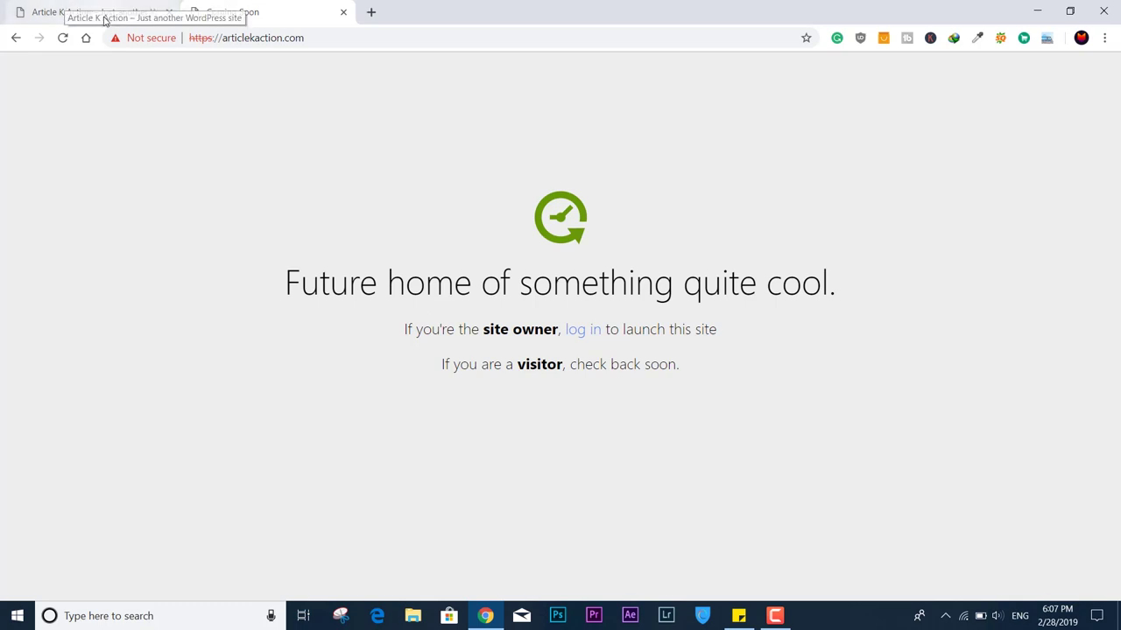
Check the HTTP version's address, reload that page, and return to the HTTPS version.
click(68, 11)
click(195, 39)
click(190, 38)
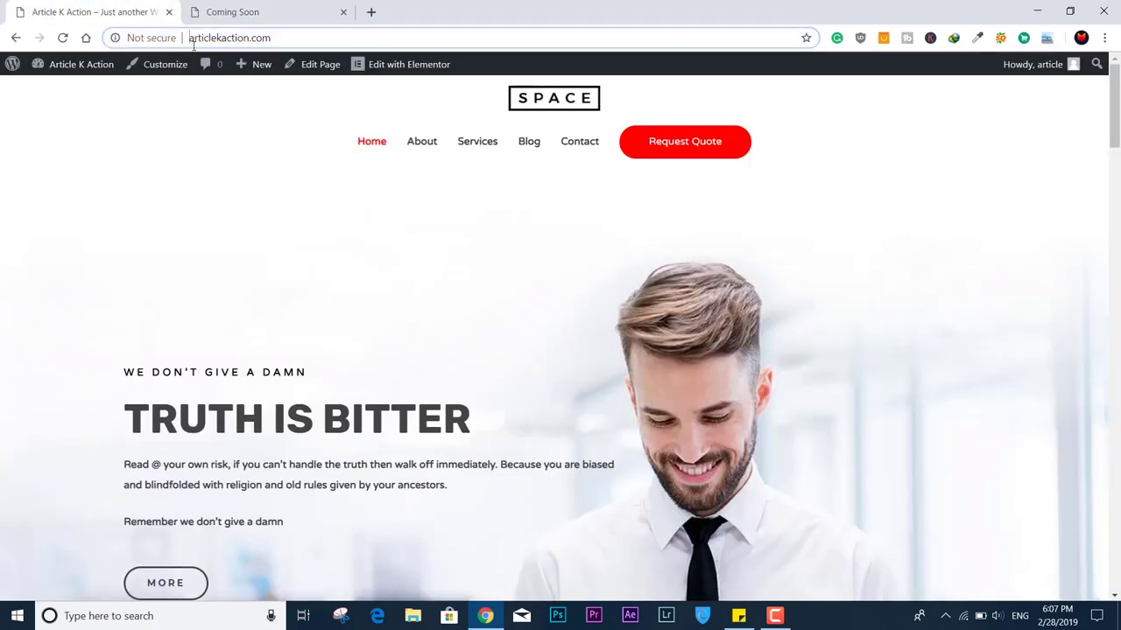
click(62, 38)
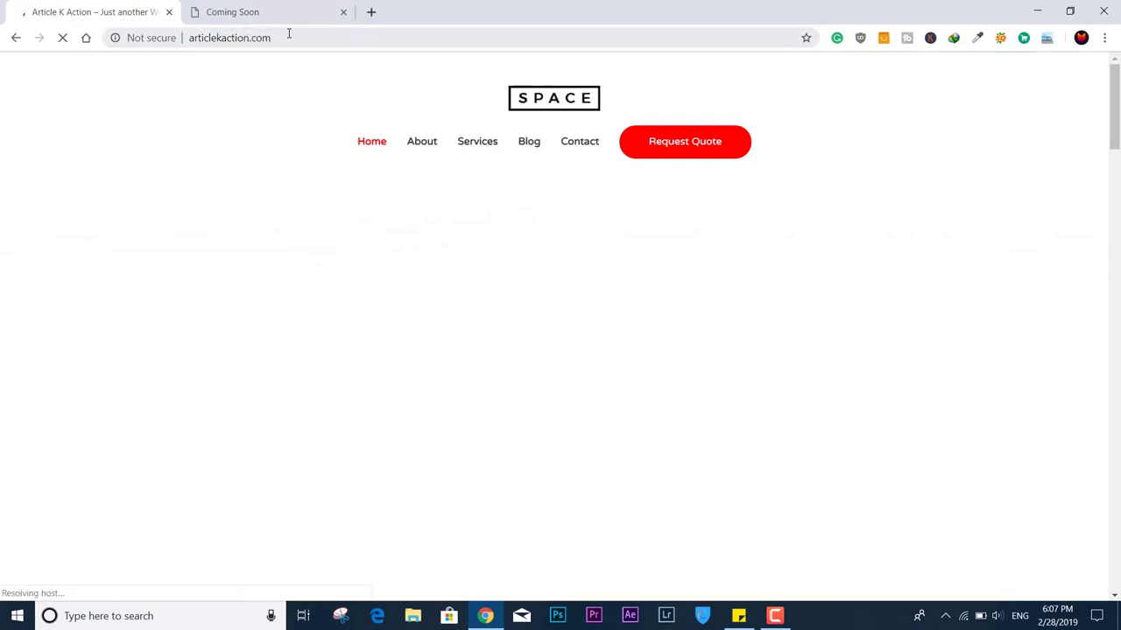
click(240, 11)
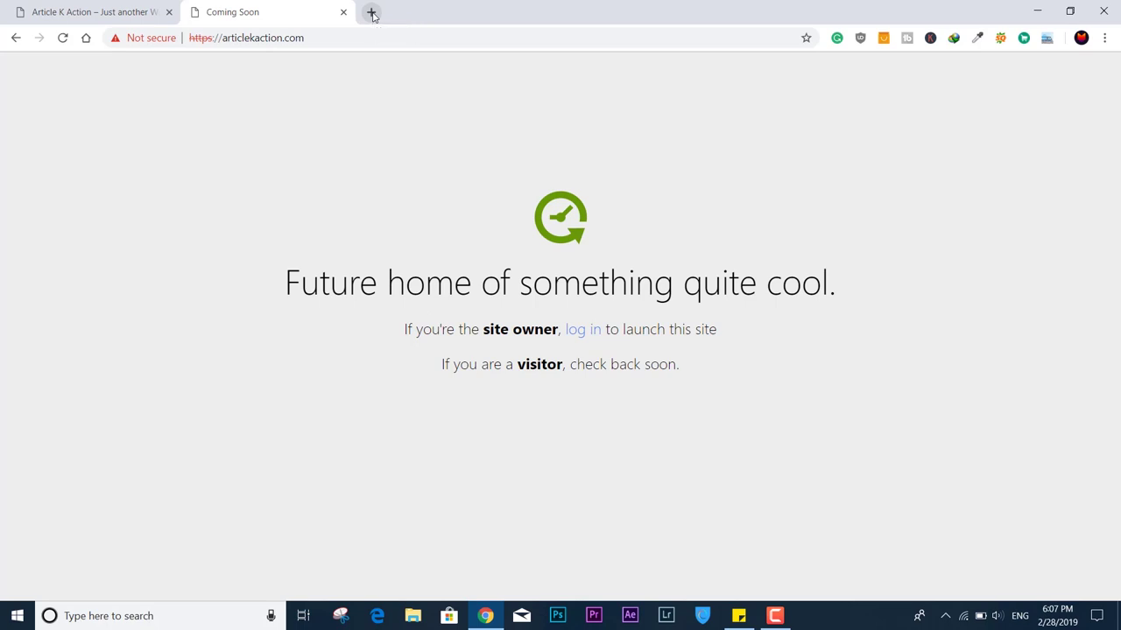
Open cloudflare.com in a new tab and log in to the account dashboard.
click(372, 13)
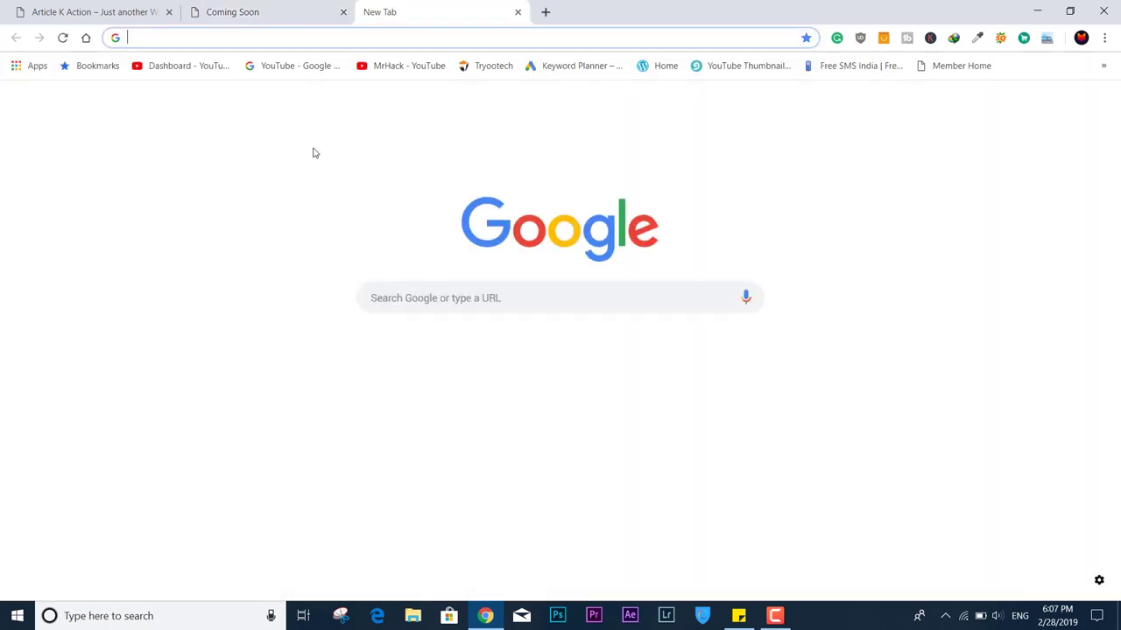
text(cloudflare.com)
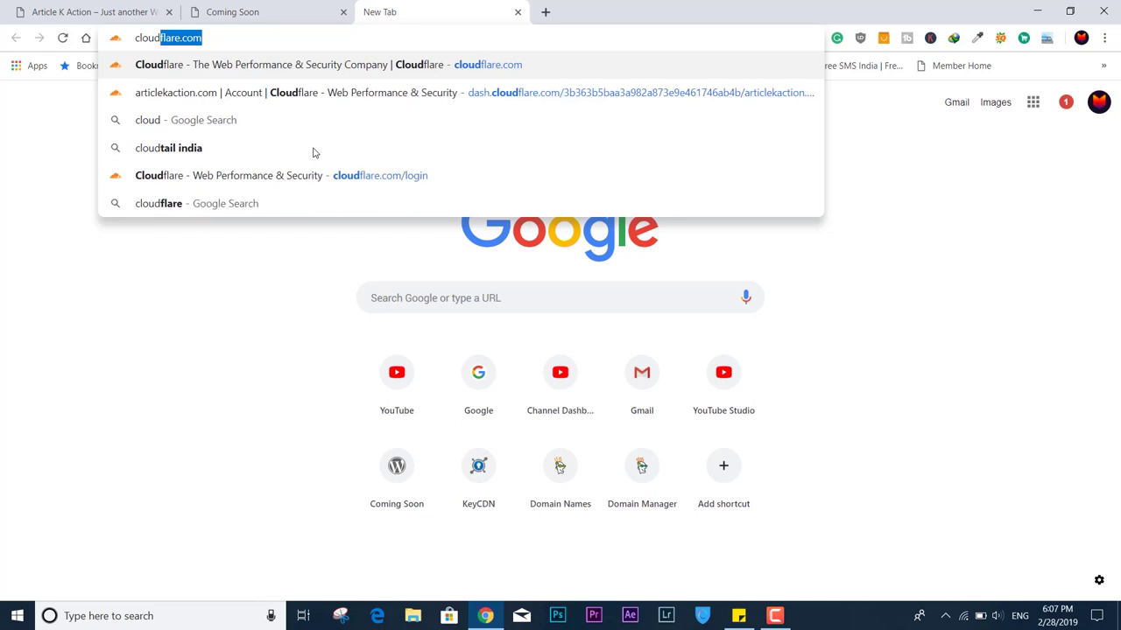
key(Return)
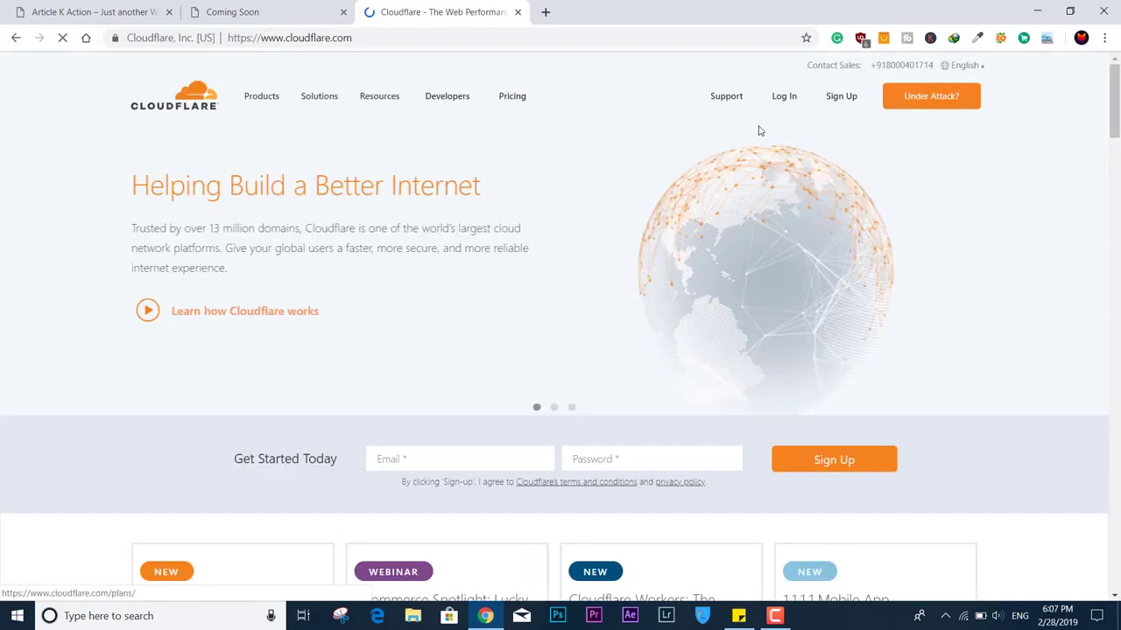
click(786, 99)
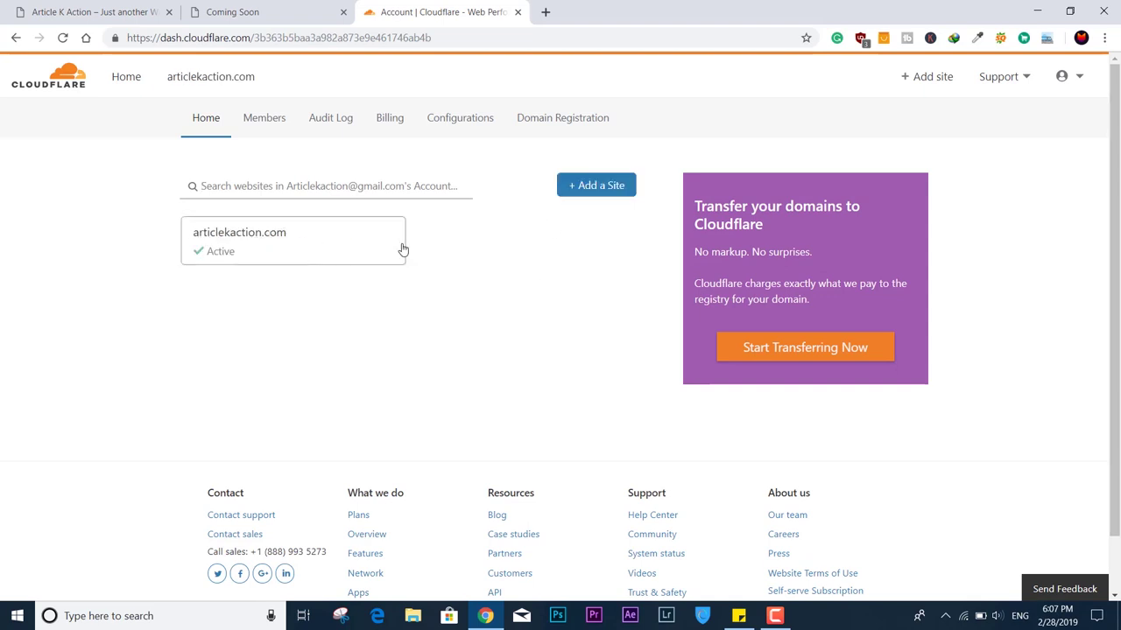
Open the Crypto settings of articlekaction.com and review its SSL mode and Universal SSL status.
click(338, 248)
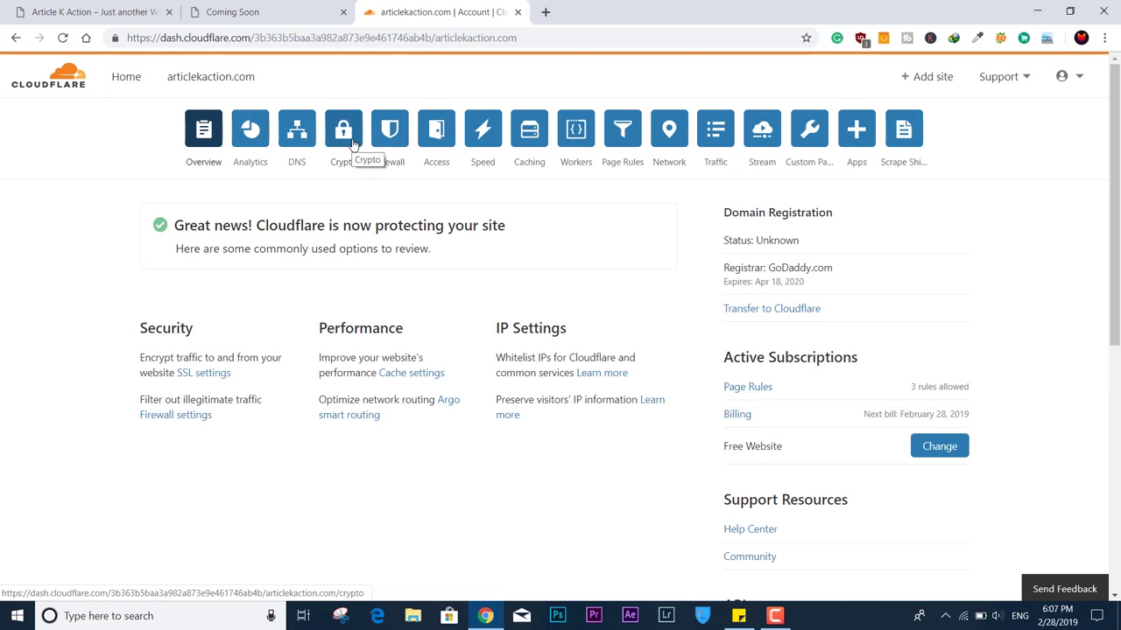
click(353, 144)
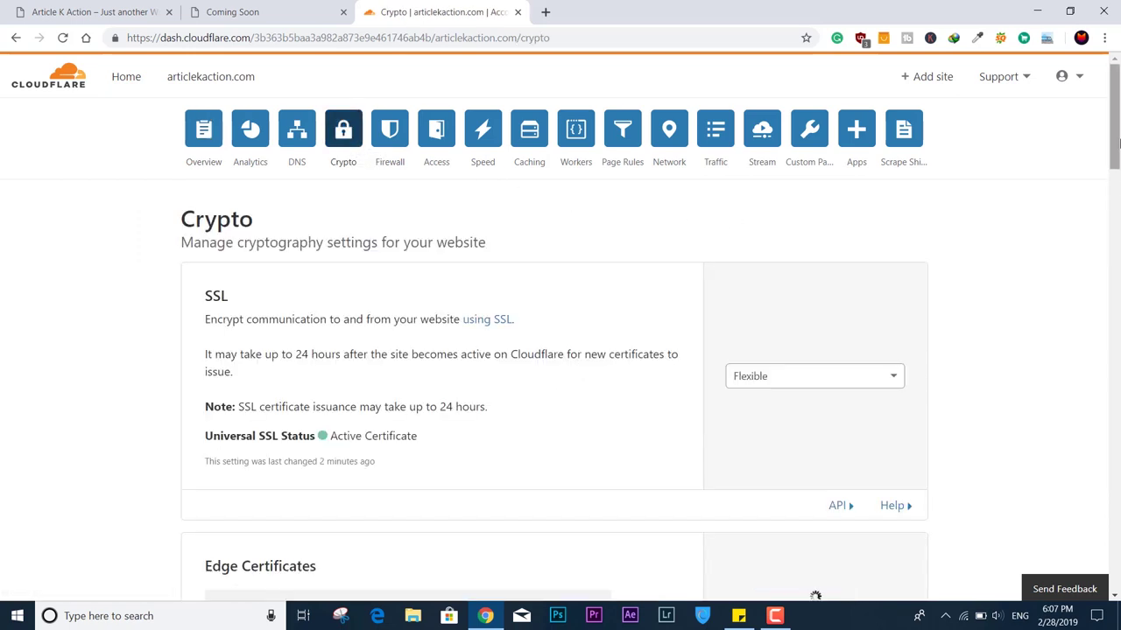
drag(1117, 151, 1117, 172)
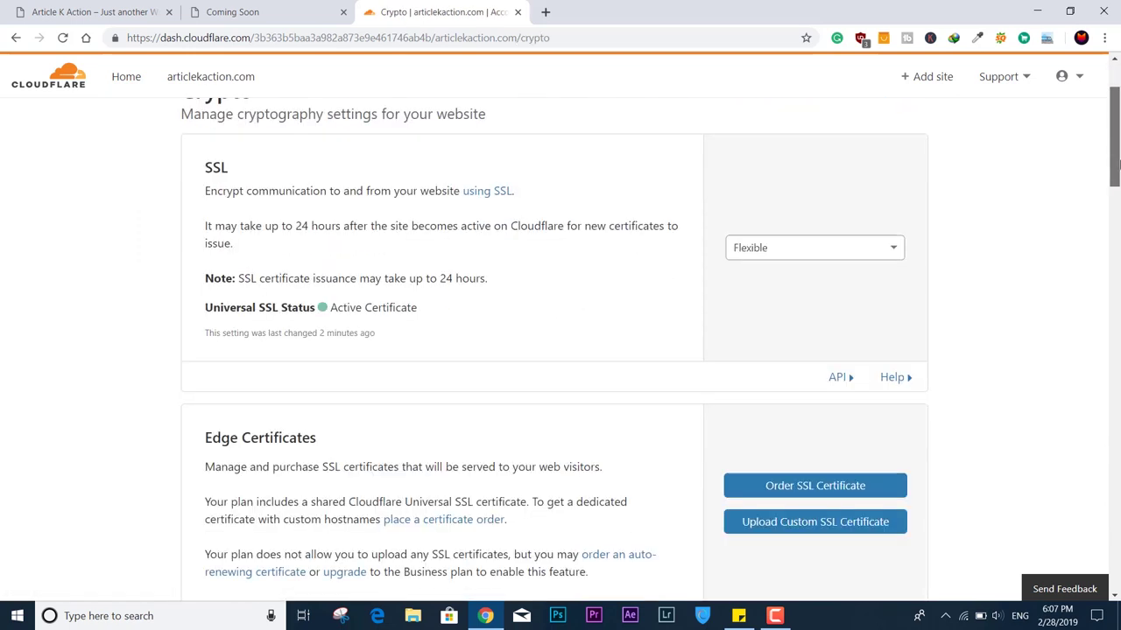
click(862, 248)
click(471, 276)
drag(203, 307, 418, 309)
click(435, 333)
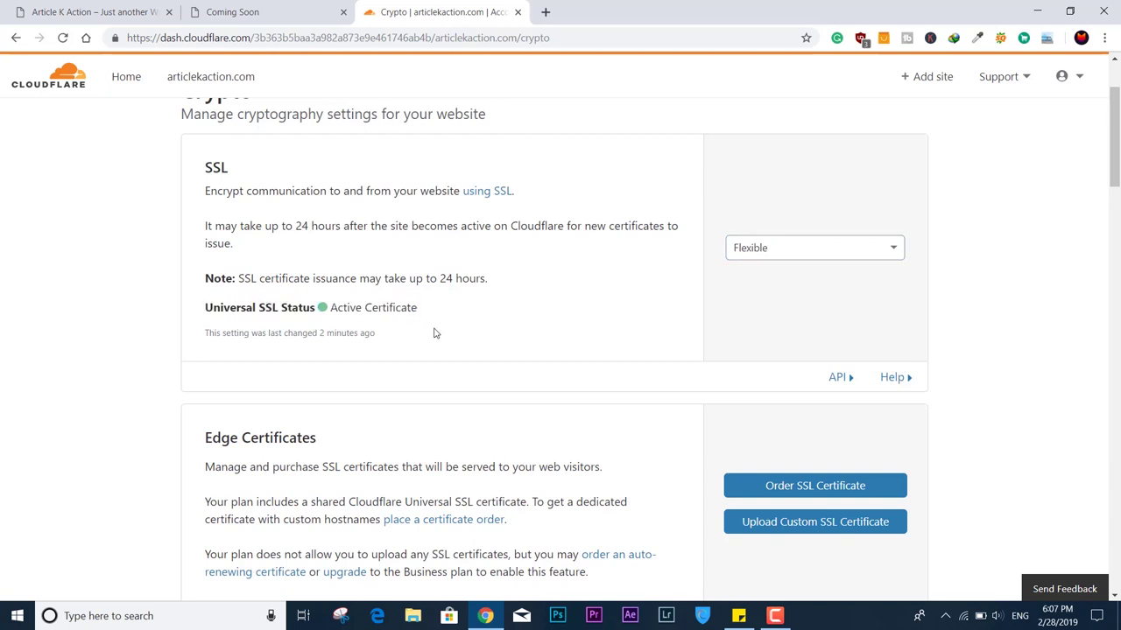
click(548, 11)
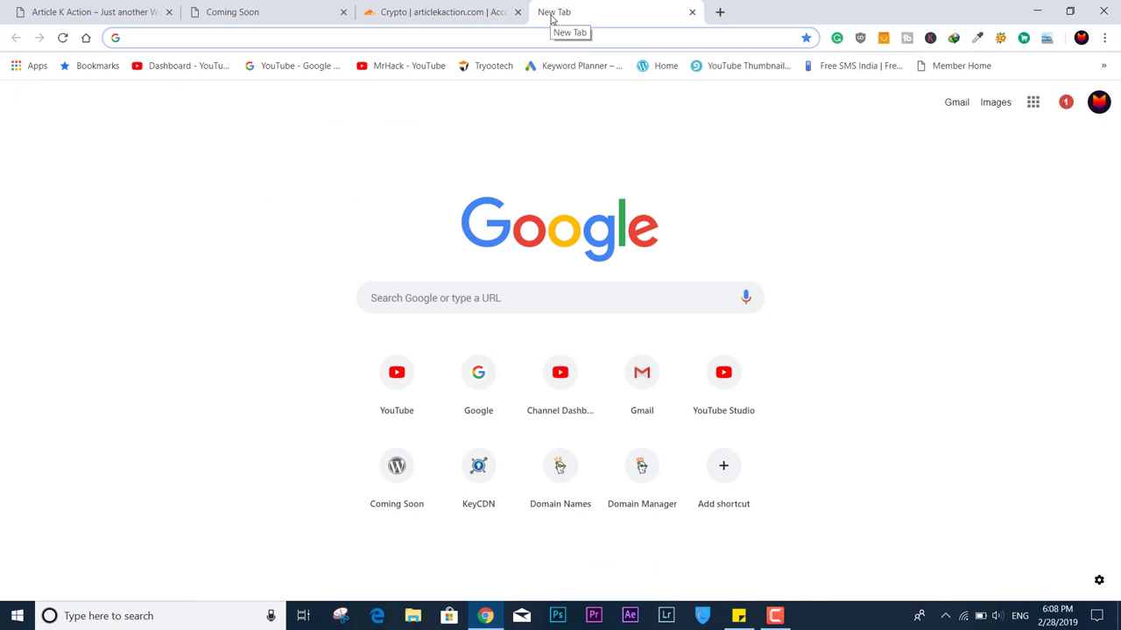
text(articlekaction.com)
key(Return)
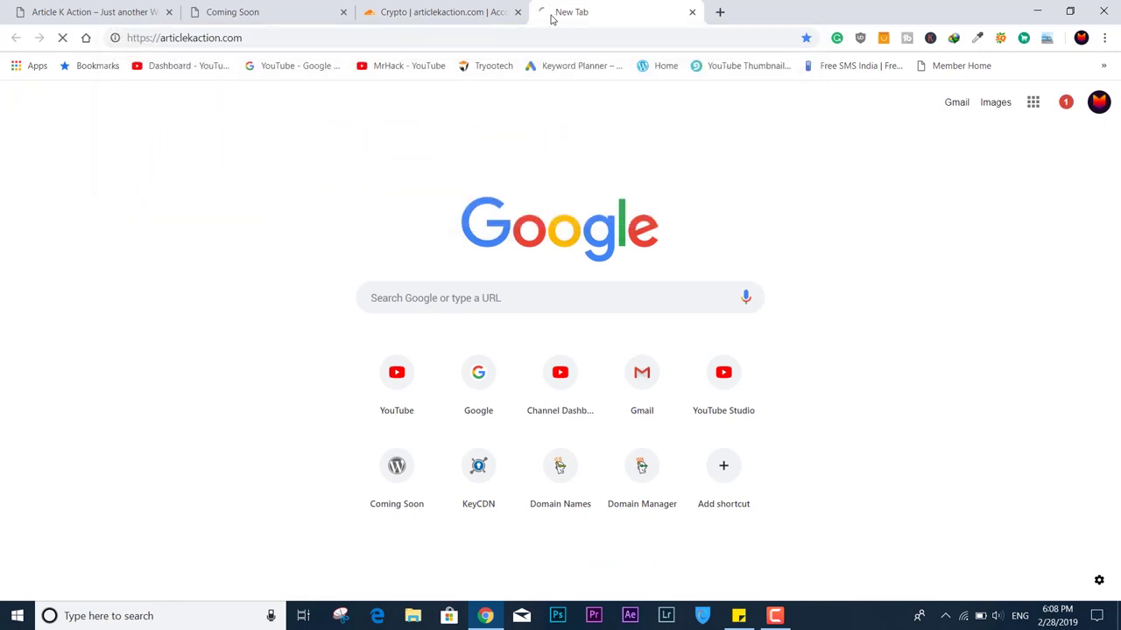
click(204, 39)
click(217, 40)
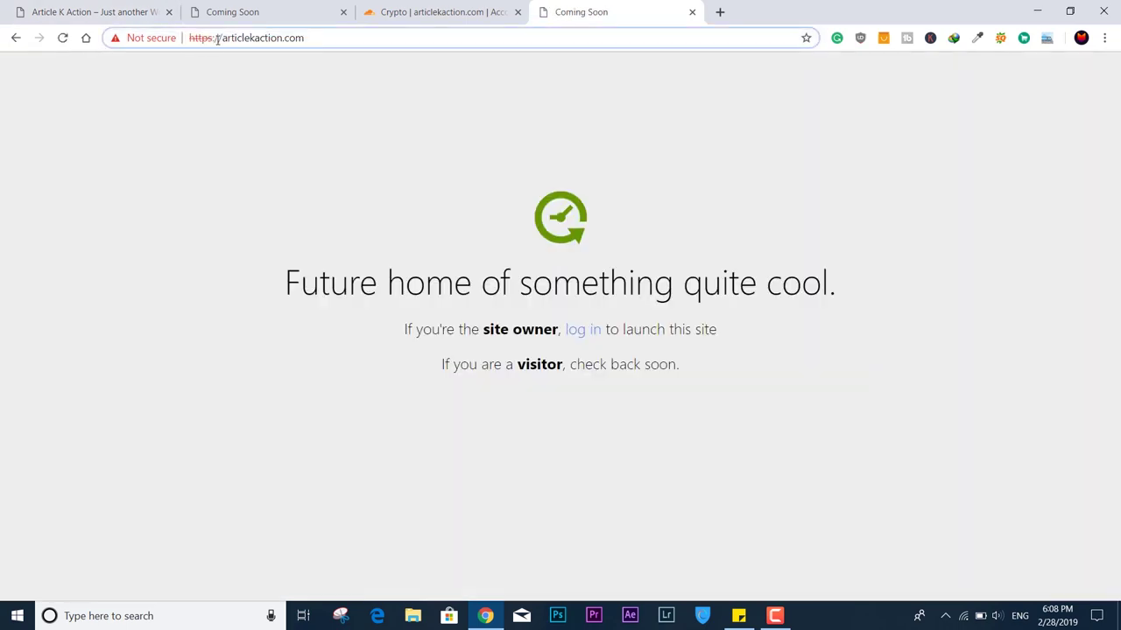
drag(218, 40, 149, 42)
click(289, 150)
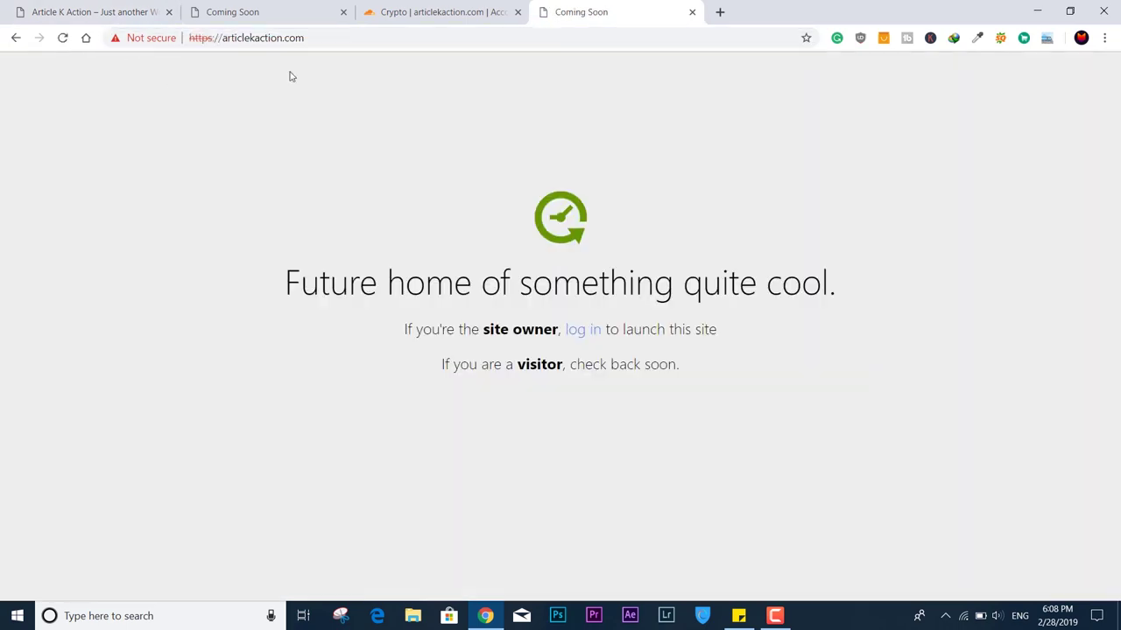
click(225, 38)
click(225, 38)
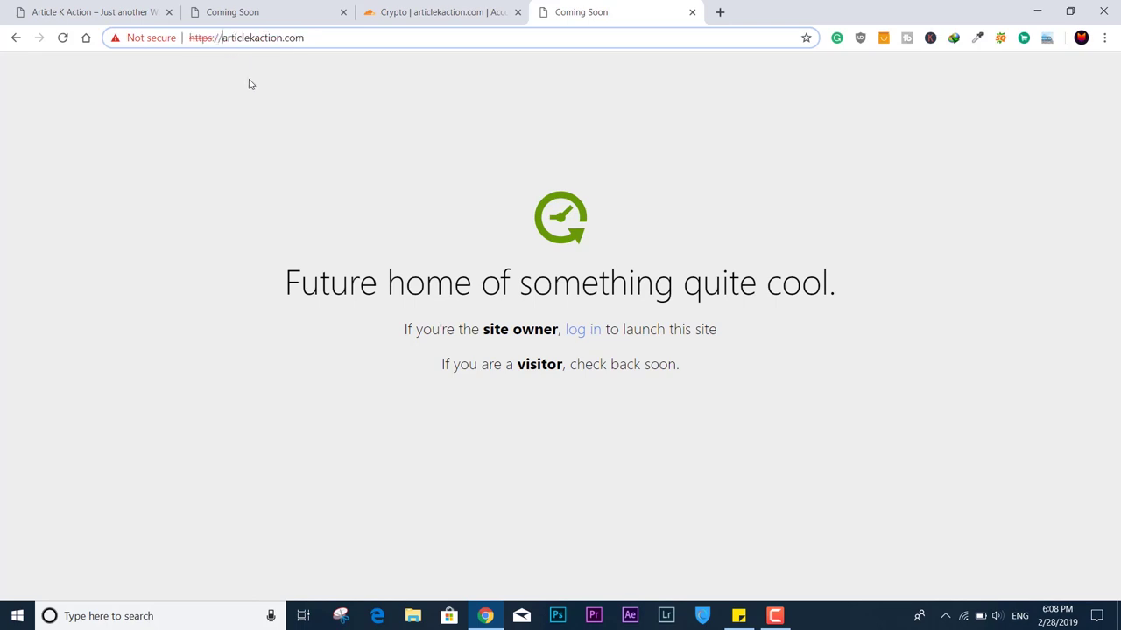
key(BackSpace)
key(BackSpace)
key(BackSpace)
key(BackSpace)
key(BackSpace)
key(BackSpace)
key(BackSpace)
key(BackSpace)
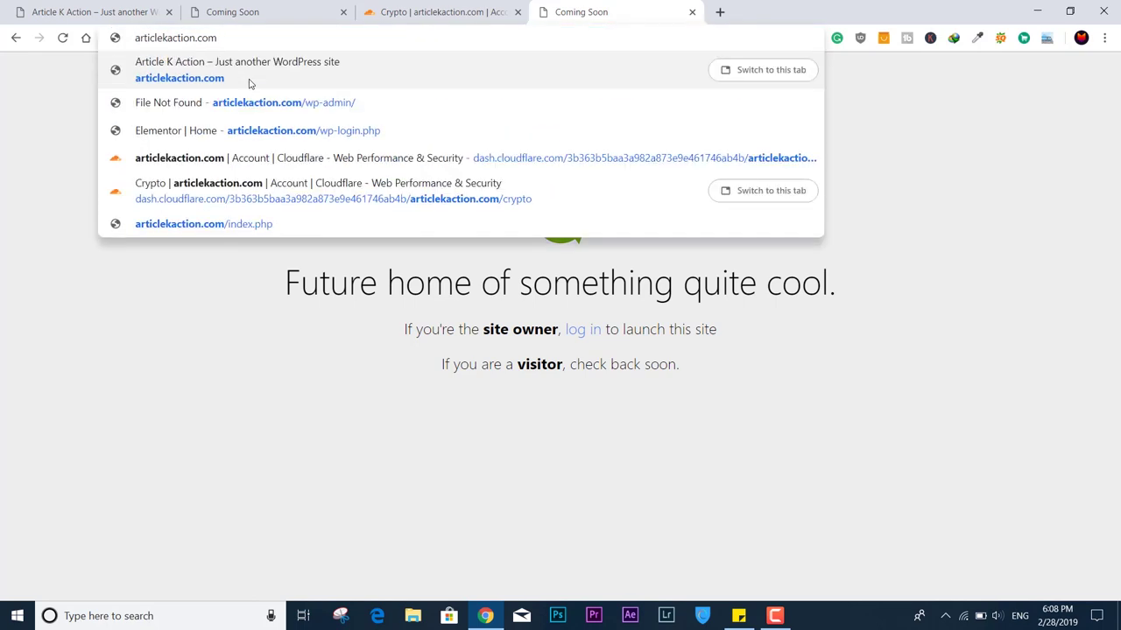
click(249, 83)
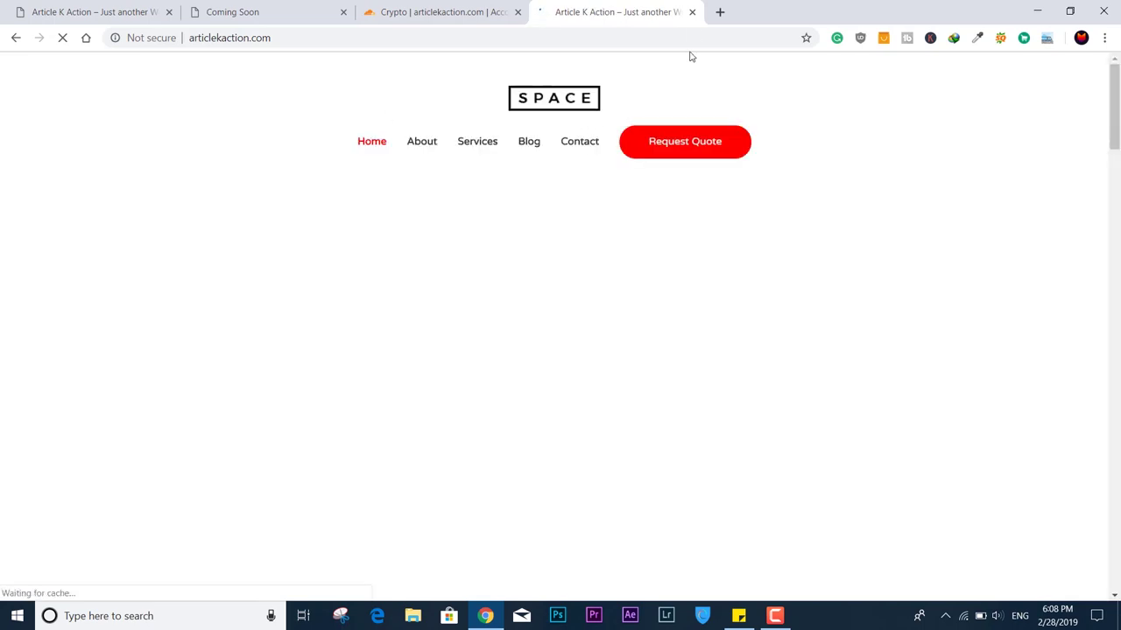
click(692, 12)
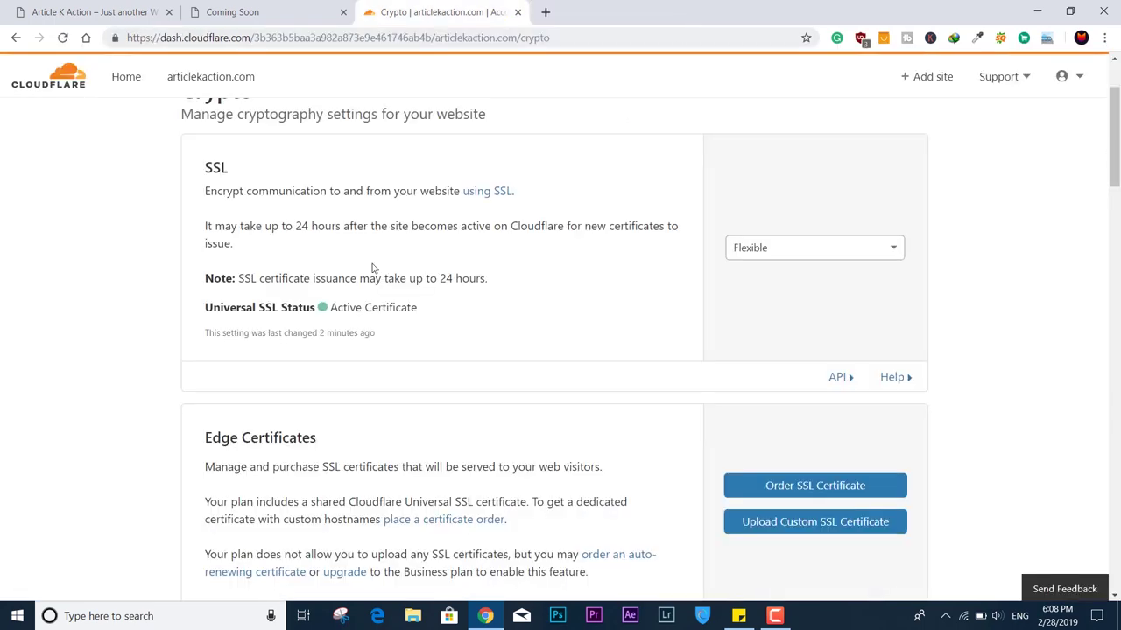
Set the SSL mode of articlekaction.com to Off and confirm disabling it.
click(774, 254)
click(777, 278)
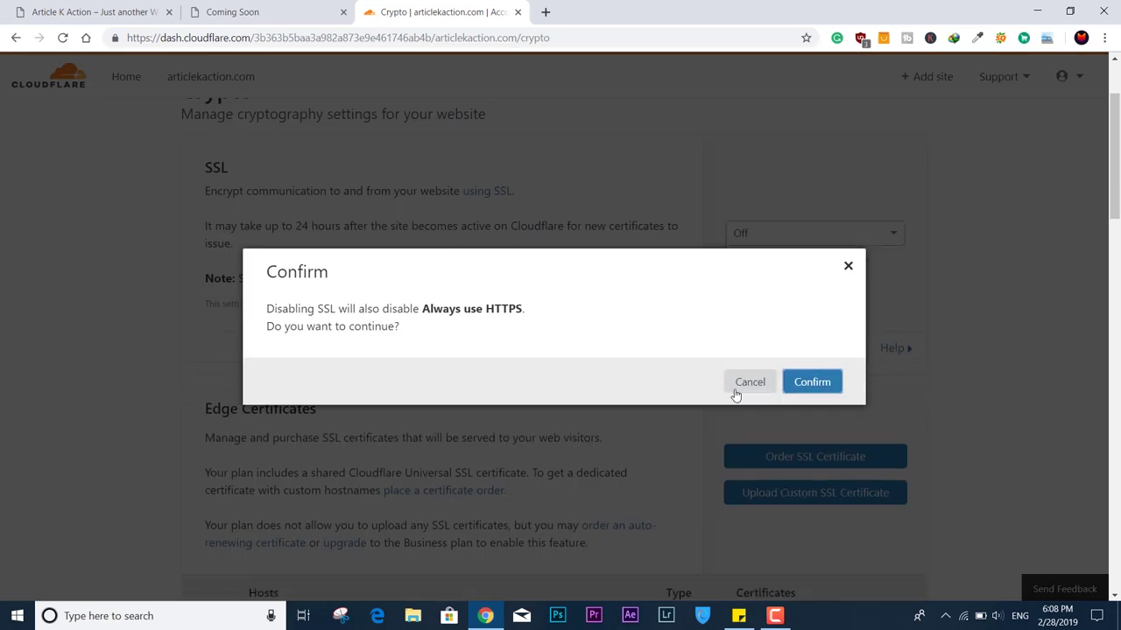
click(817, 391)
drag(1114, 175, 1115, 322)
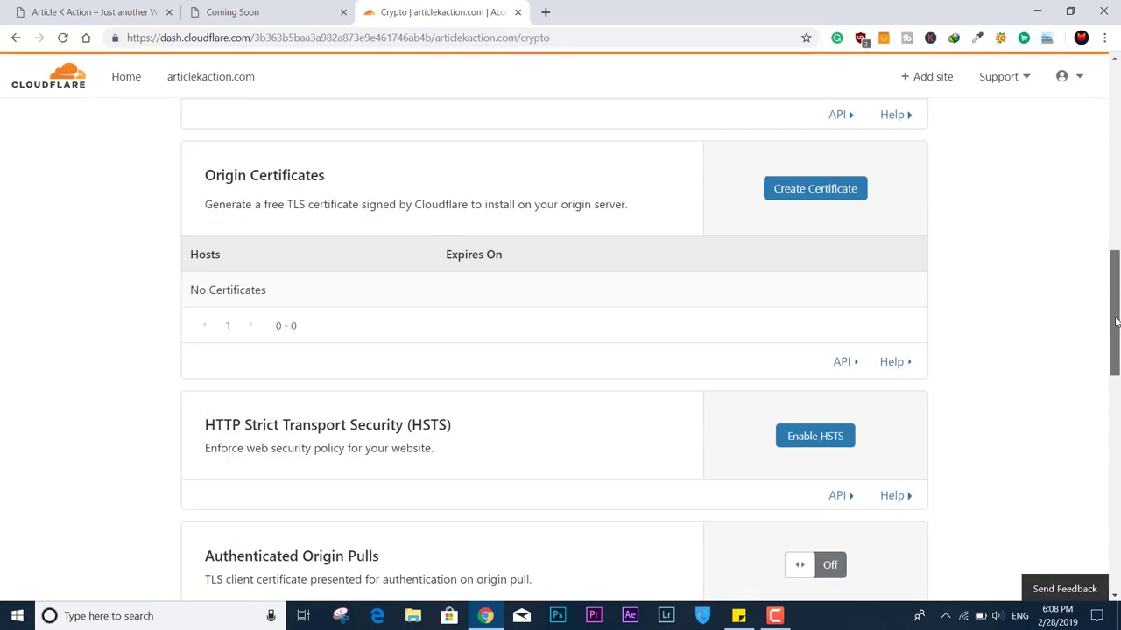
scroll(1116, 322, down, 6)
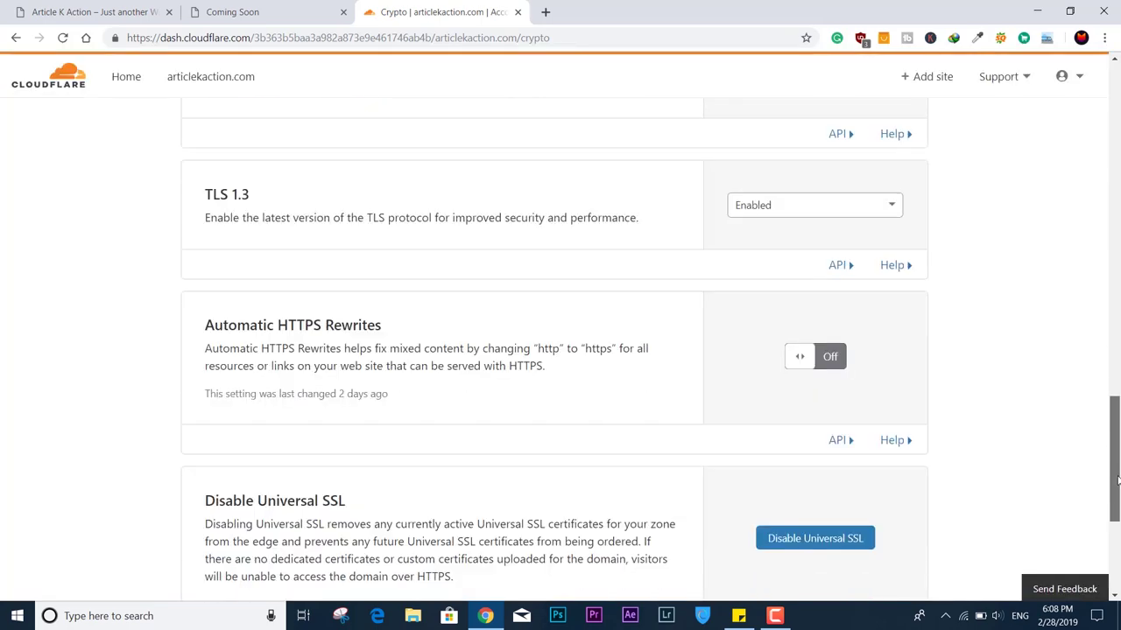
drag(1115, 390, 1100, 323)
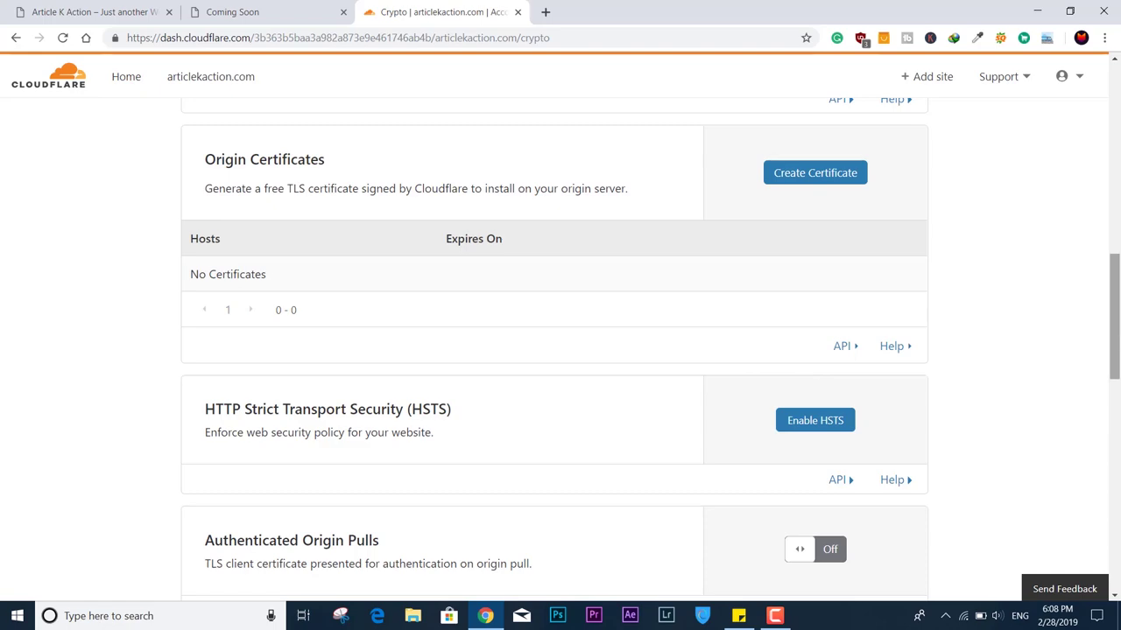
Remove articlekaction.com from Cloudflare through the site overview's advanced actions and confirm the removal.
drag(1114, 321, 1116, 129)
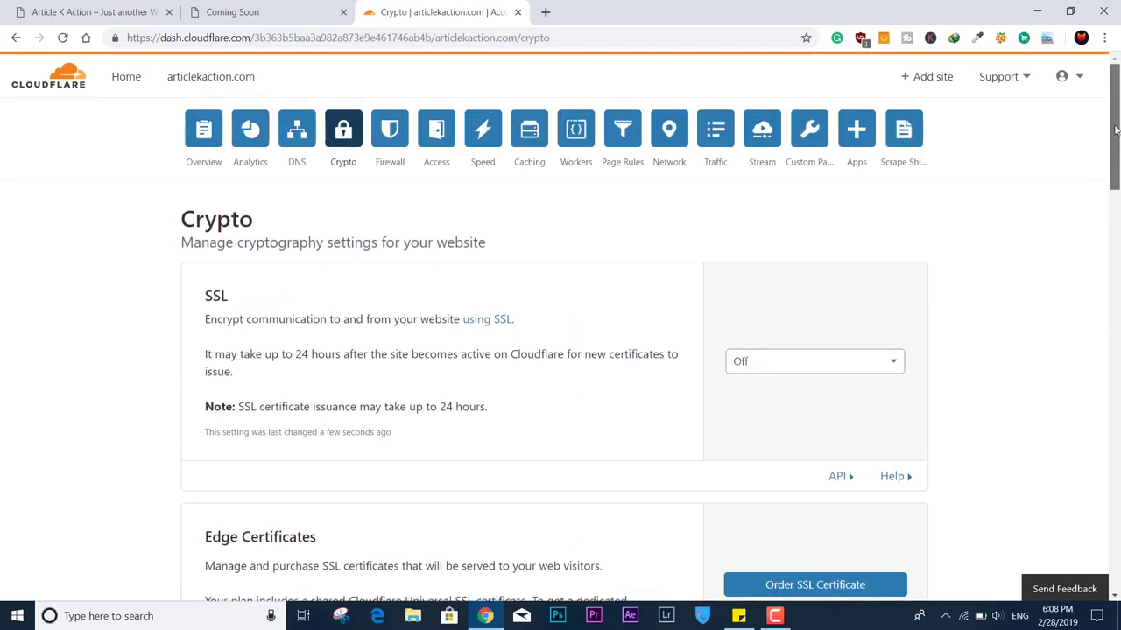
click(203, 129)
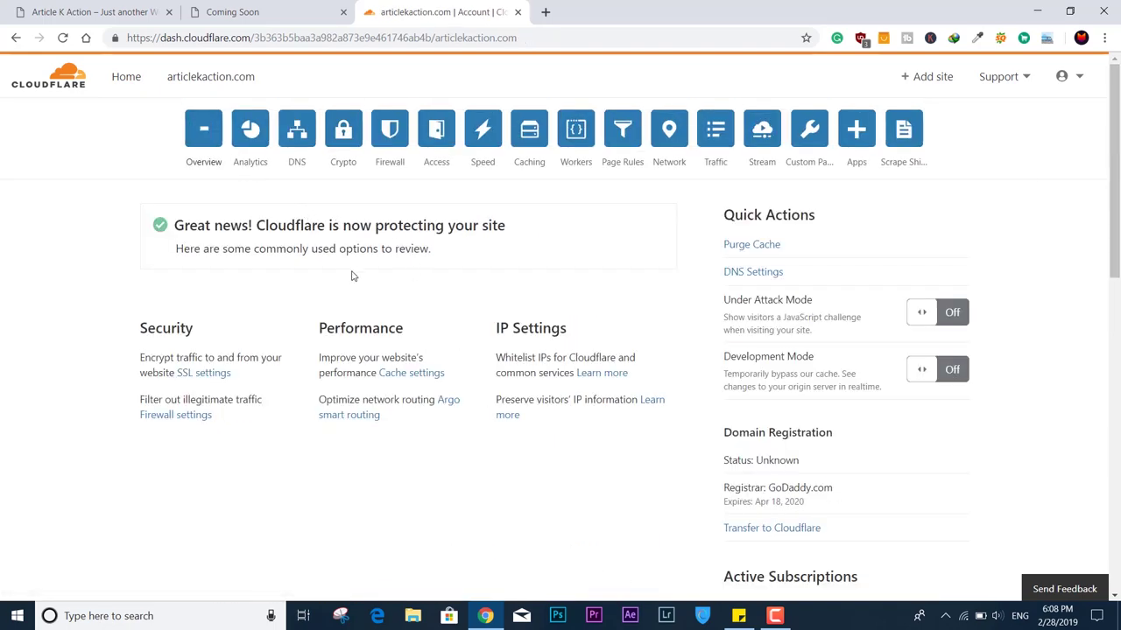
scroll(1042, 474, down, 12)
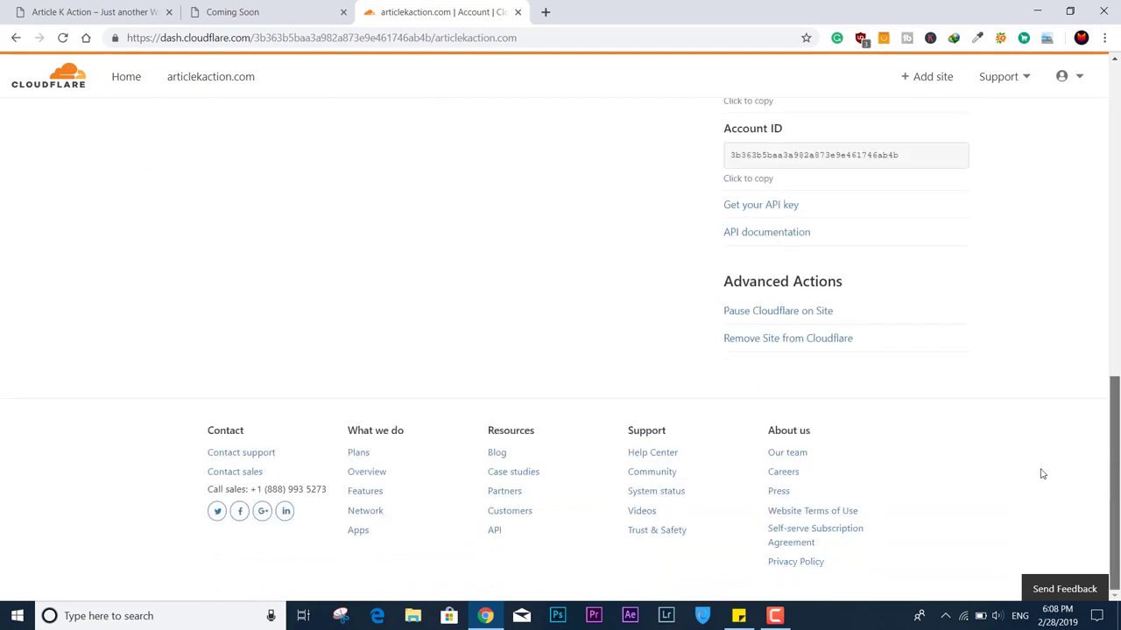
click(758, 339)
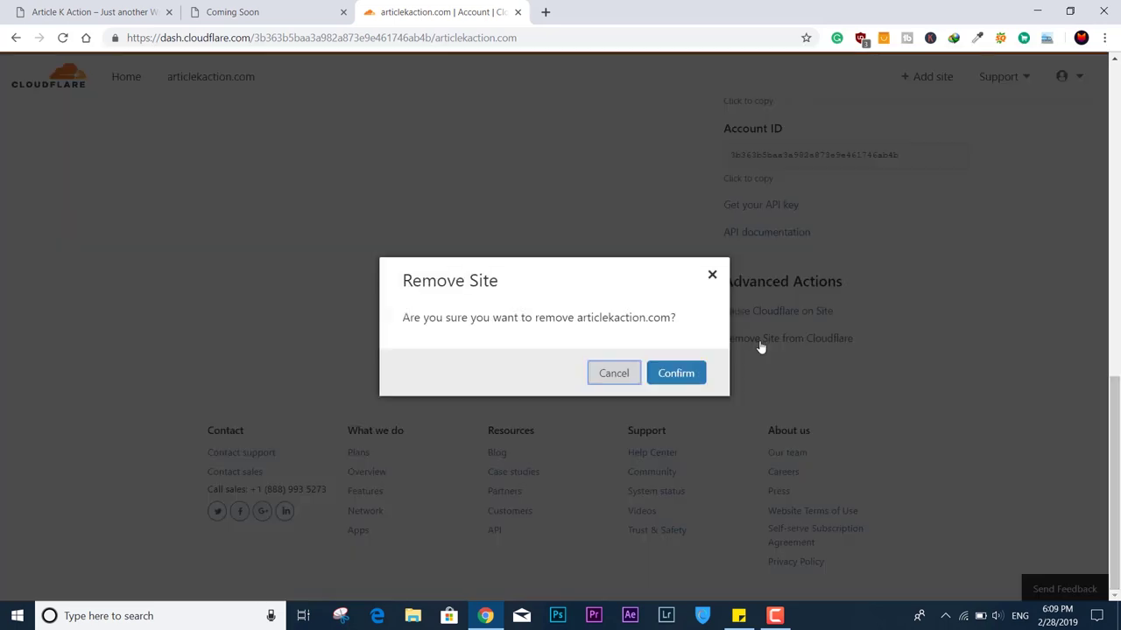
click(691, 386)
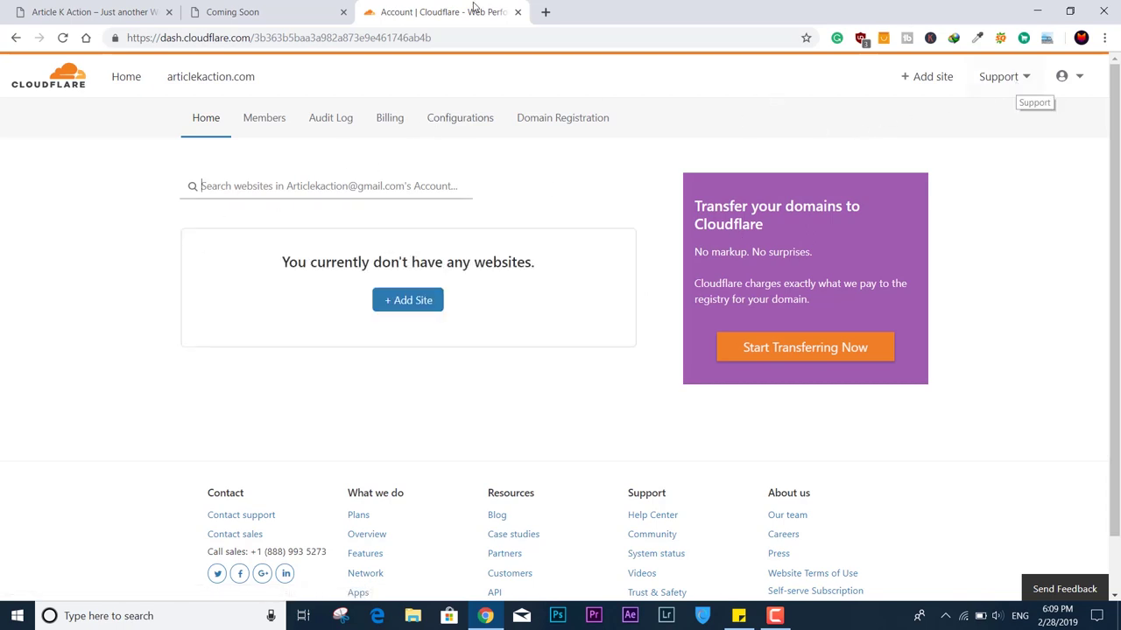
click(517, 12)
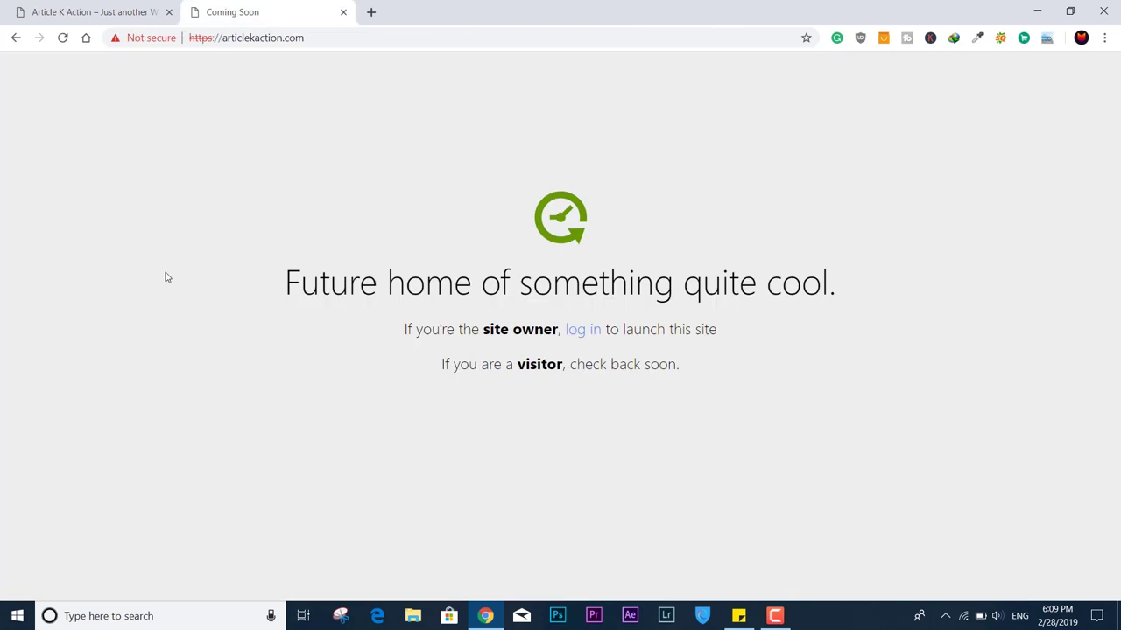
click(62, 38)
click(142, 12)
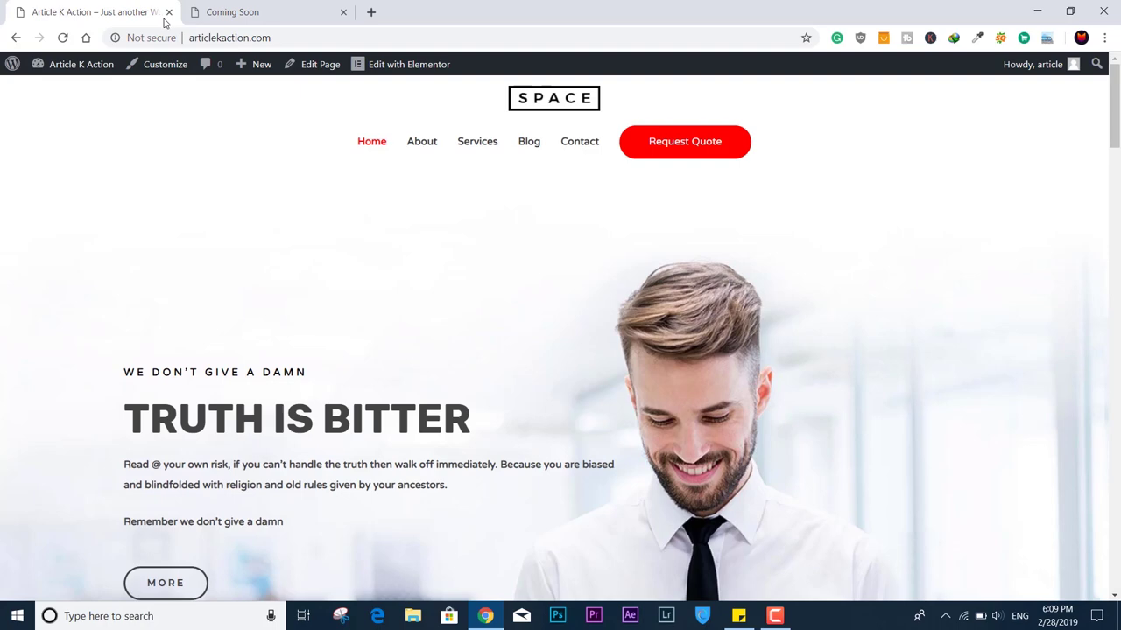
click(244, 9)
click(372, 10)
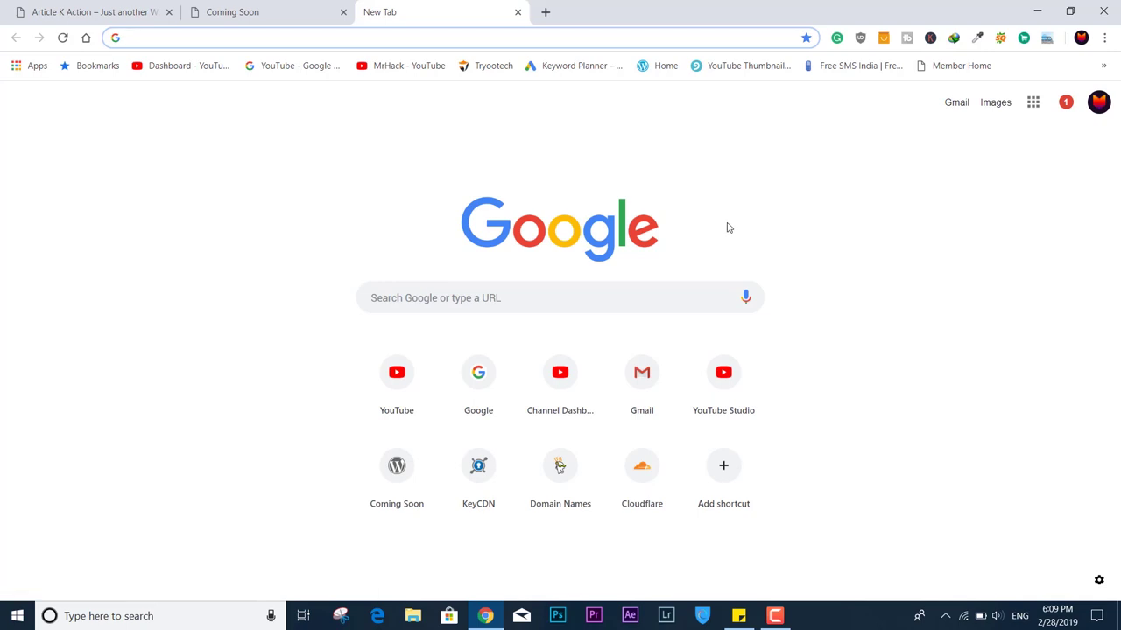
click(326, 11)
click(344, 45)
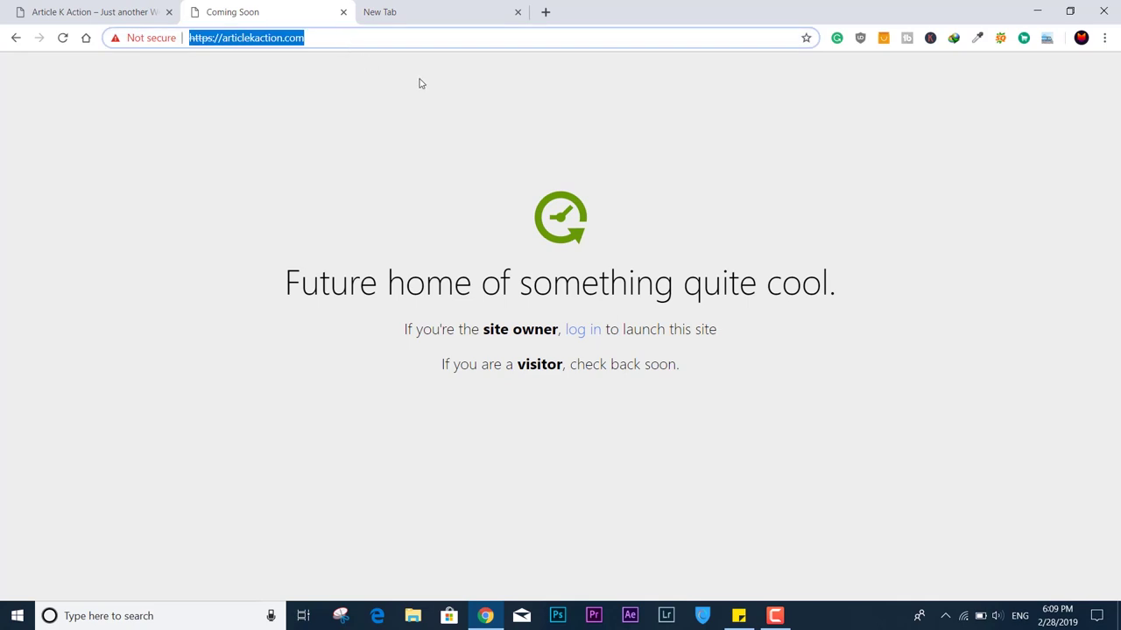
click(397, 9)
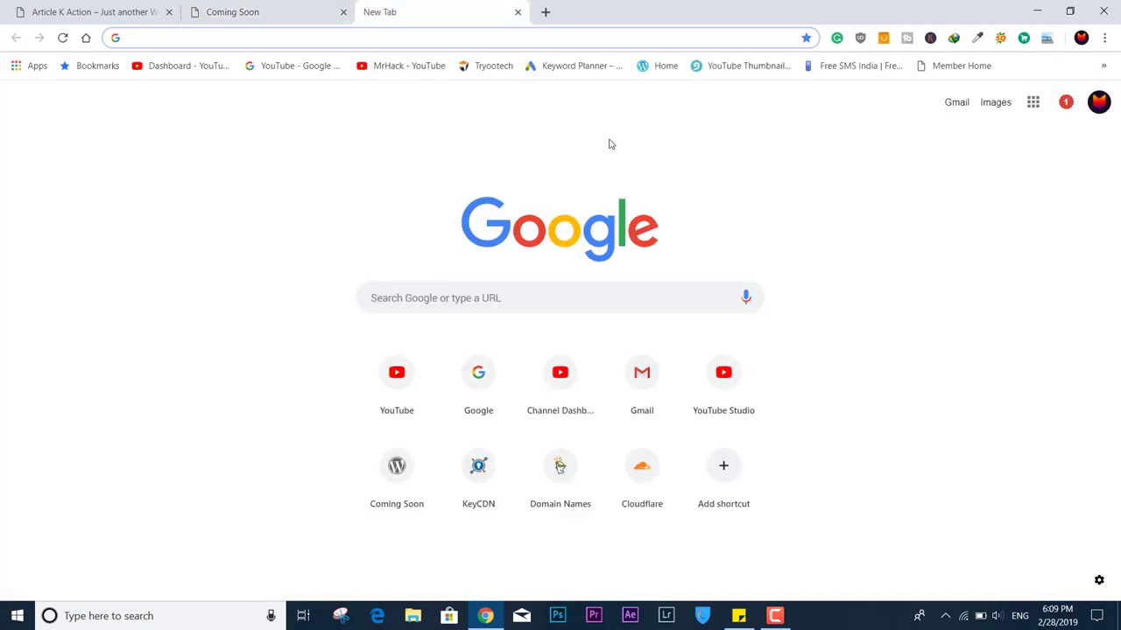
click(738, 616)
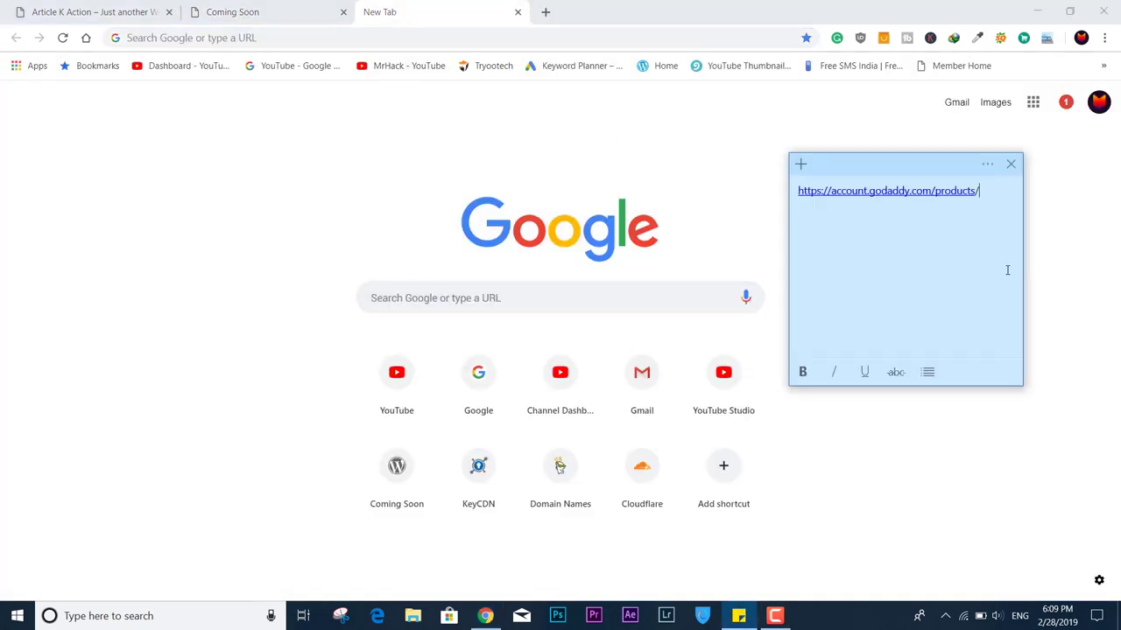
key(ctrl+a)
key(ctrl+c)
click(455, 37)
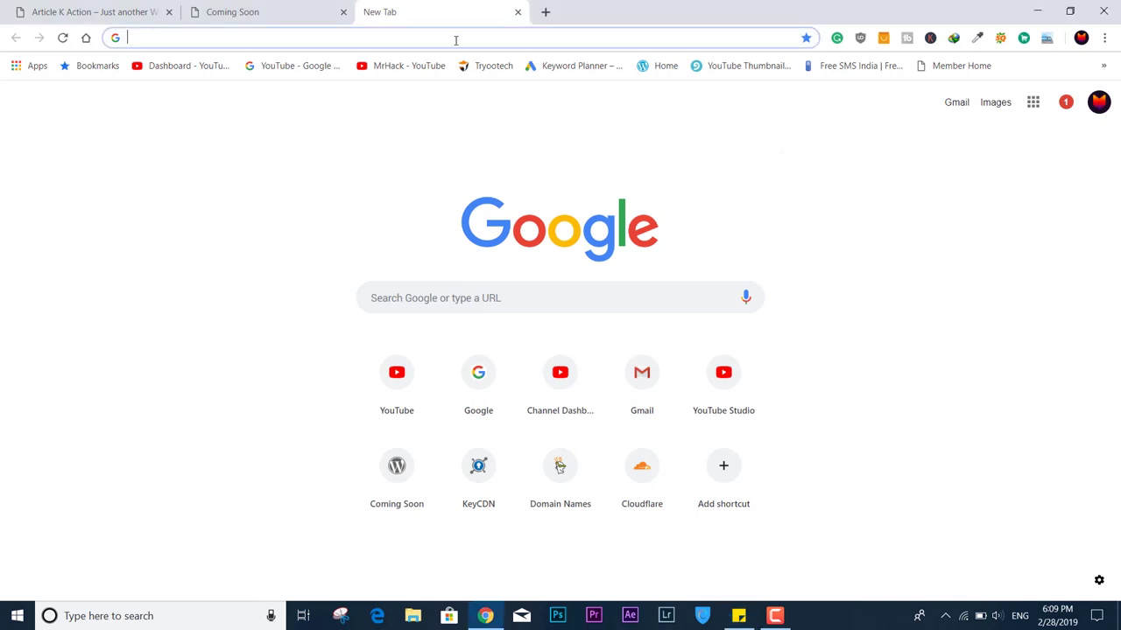
key(ctrl+v)
key(Return)
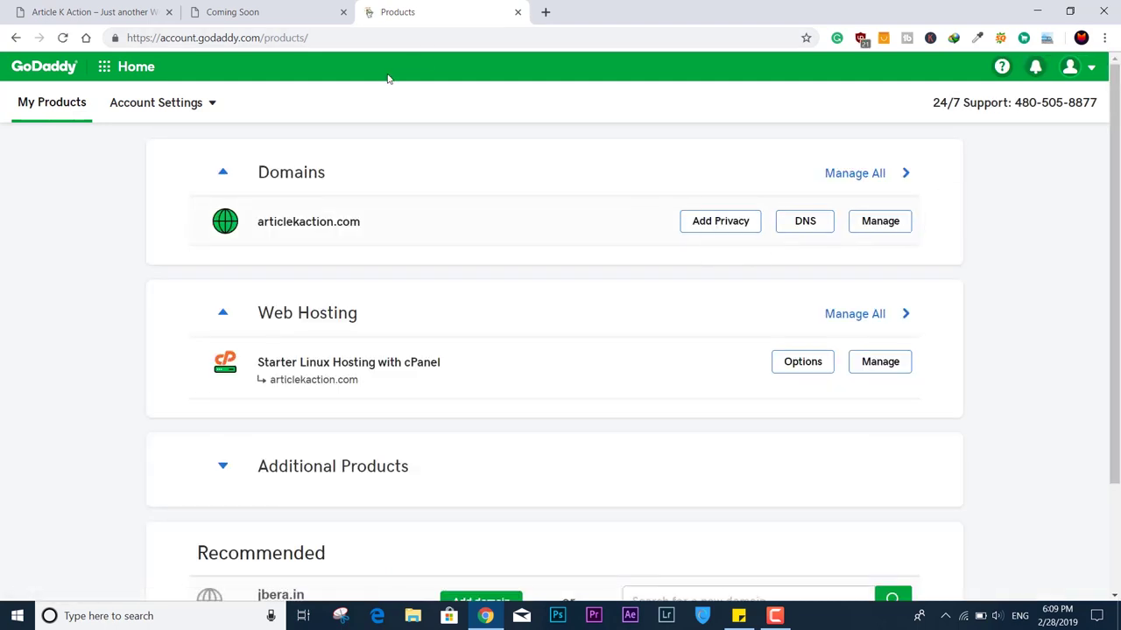
Change the nameserver type of articlekaction.com from Custom to Default in its DNS management and save it.
click(806, 221)
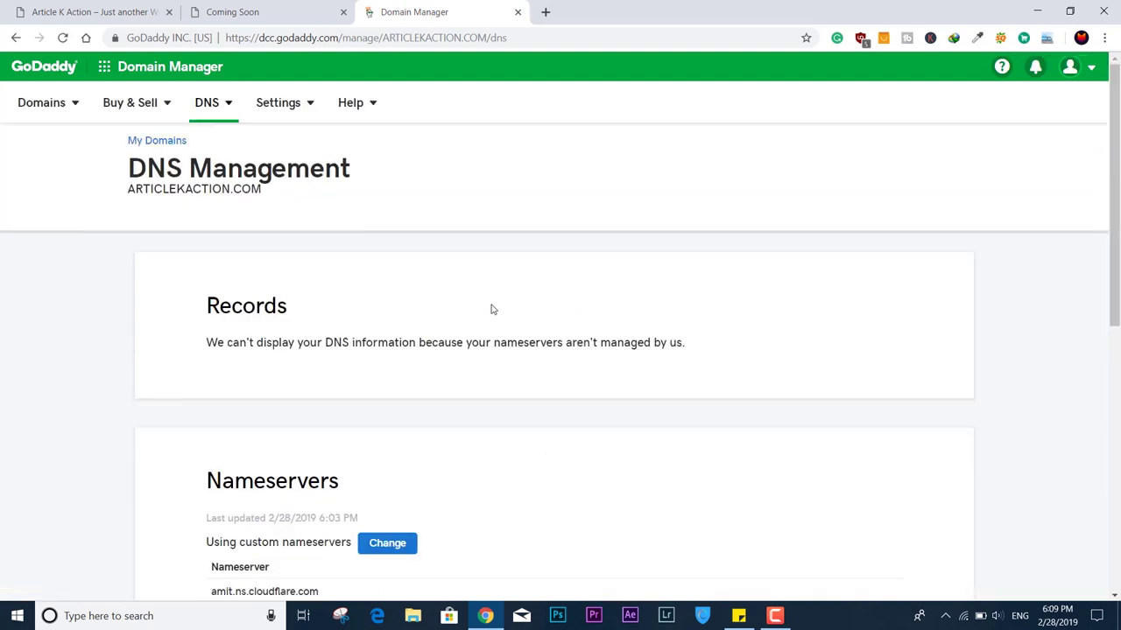
scroll(496, 324, down, 4)
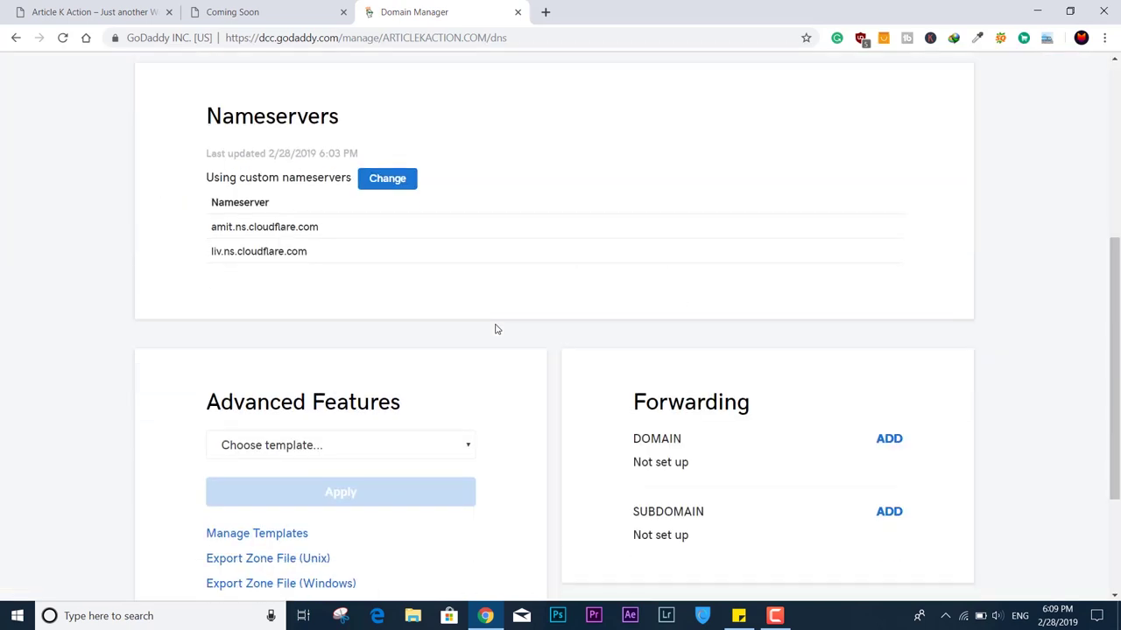
click(392, 184)
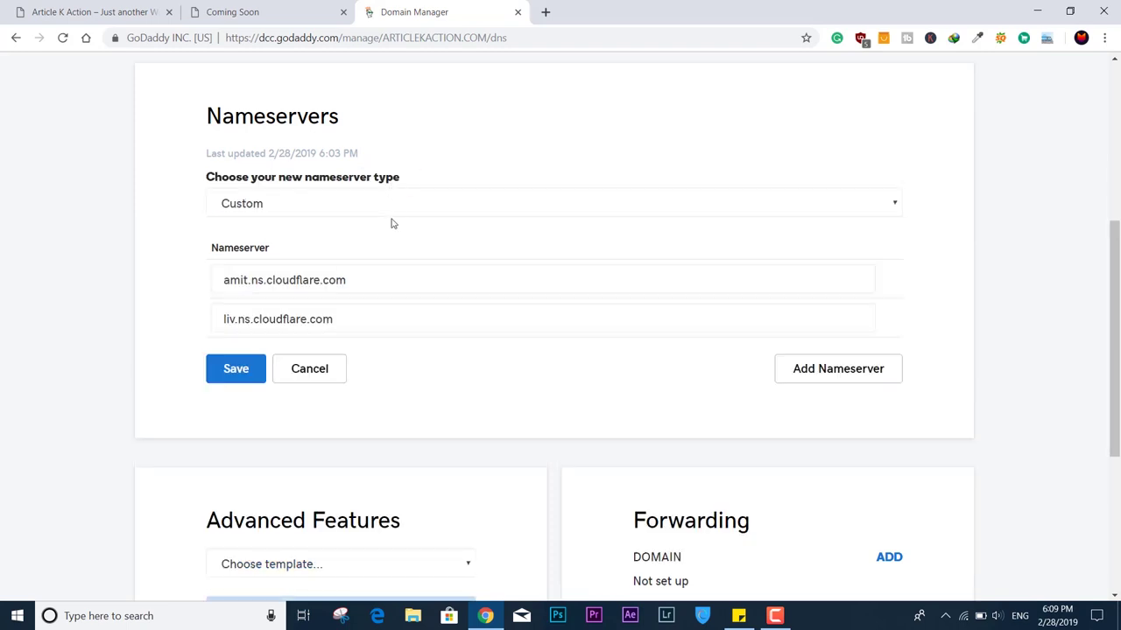
click(335, 210)
click(341, 227)
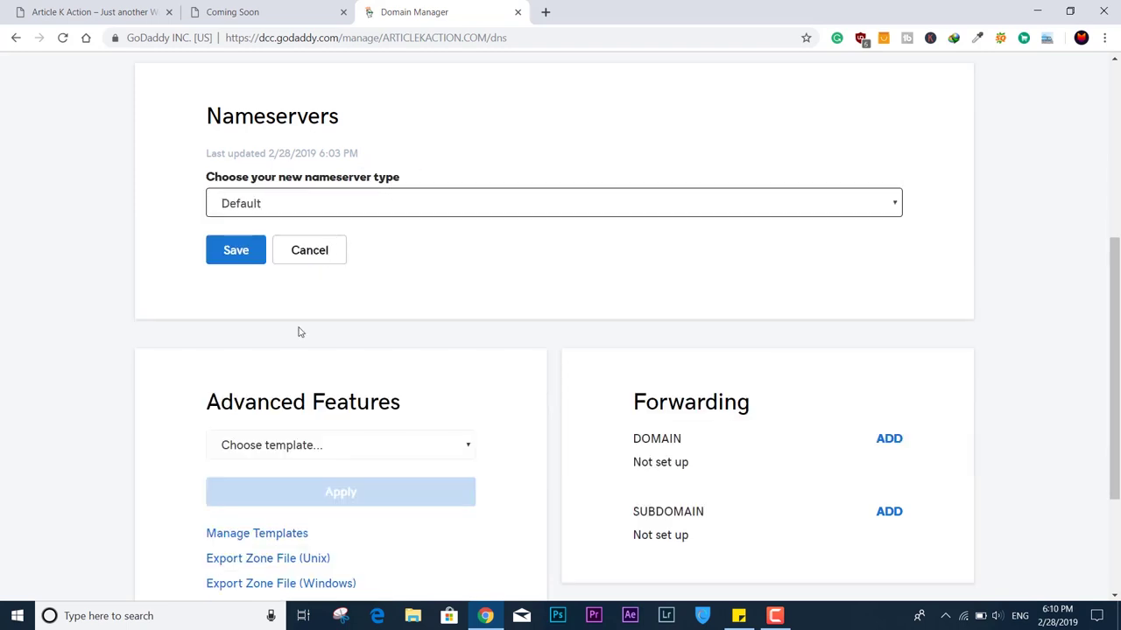
click(231, 251)
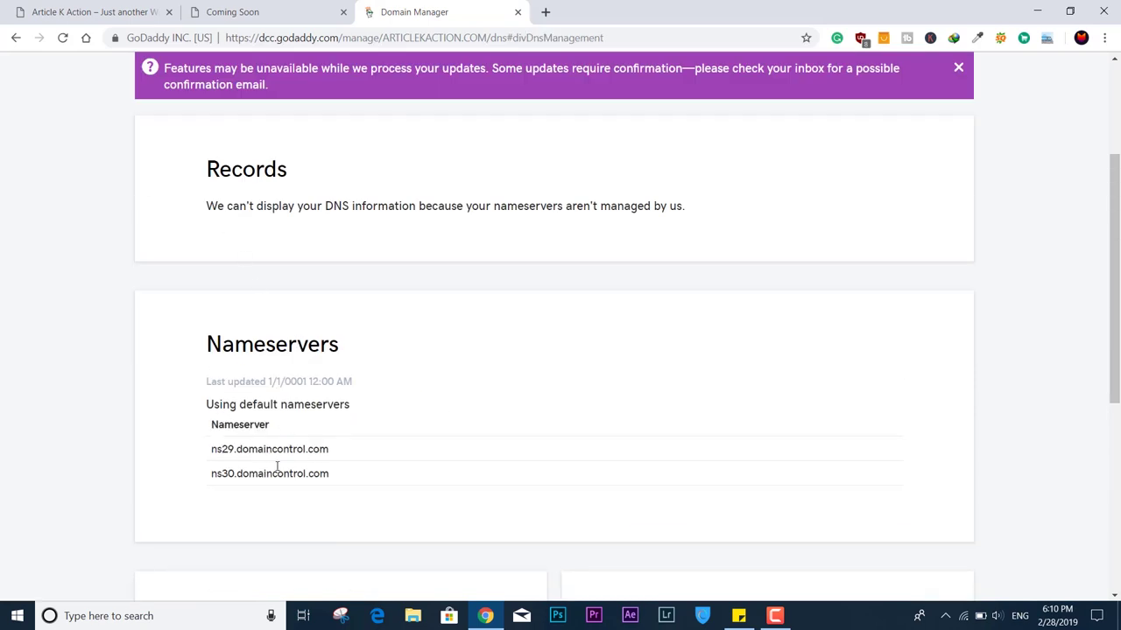
Return to the GoDaddy products page and open cPanel Admin from the management page of the Starter Linux Hosting plan.
click(261, 9)
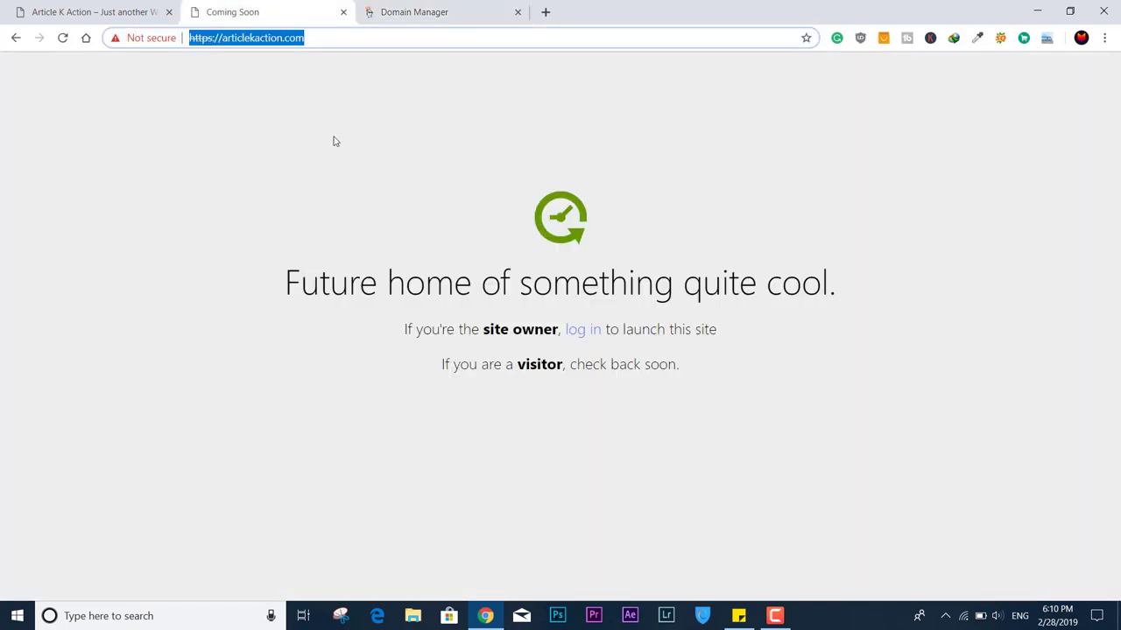
click(378, 19)
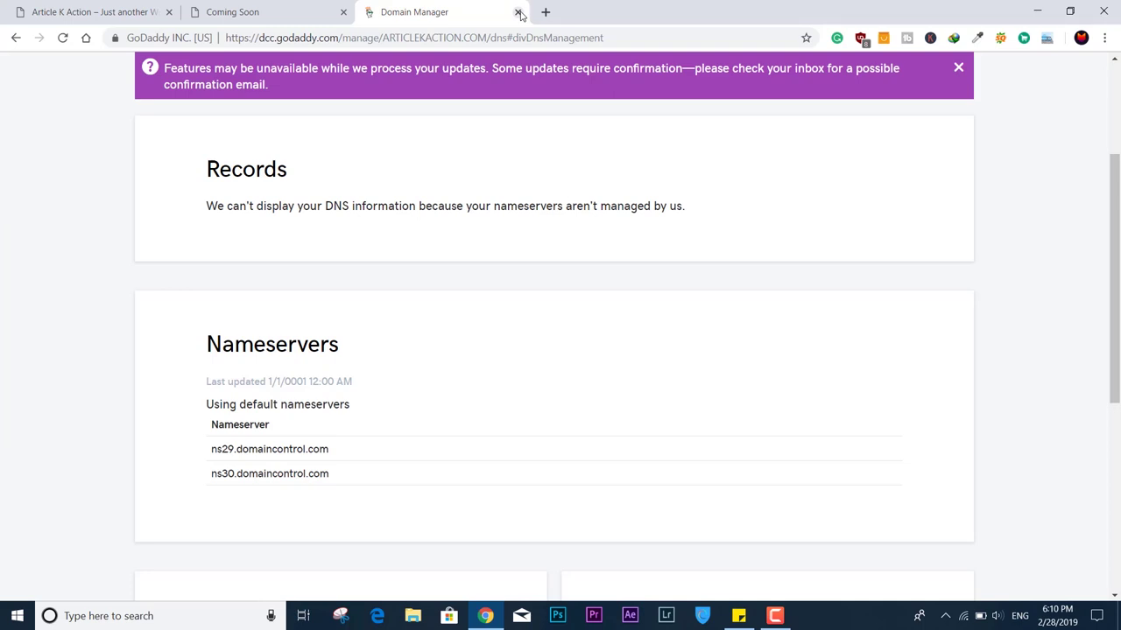
click(283, 36)
key(ctrl+v)
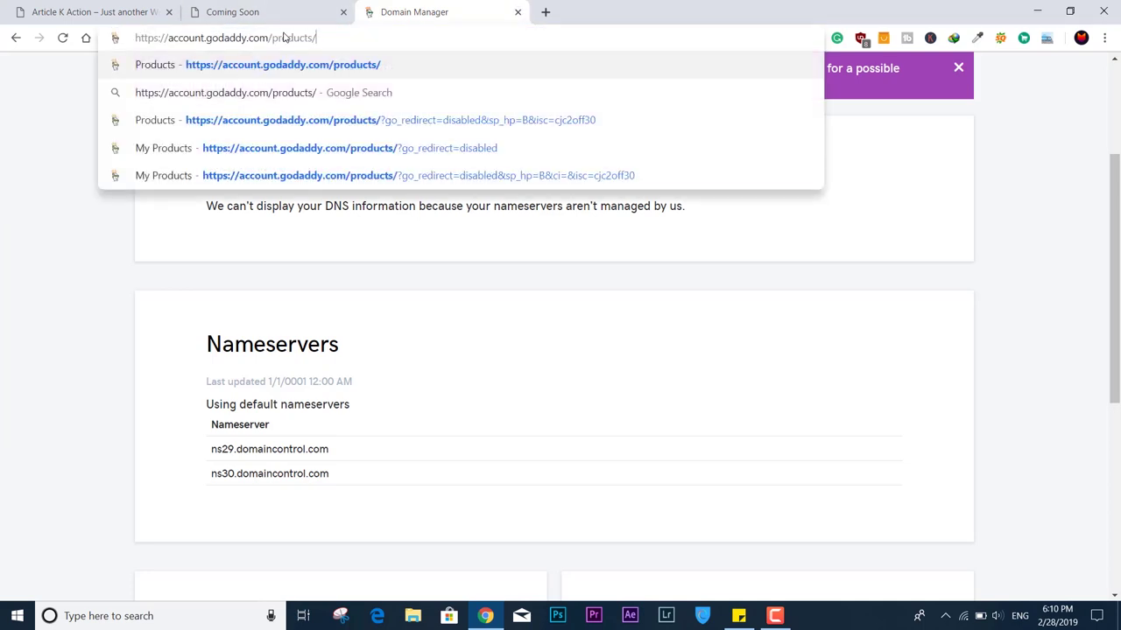
key(Return)
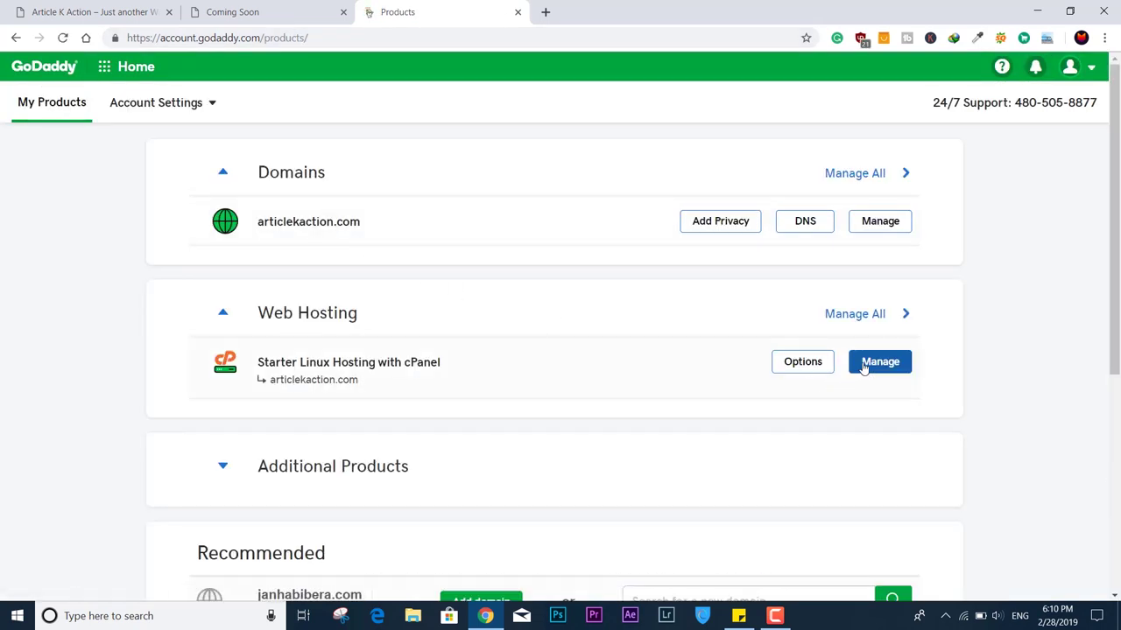
click(862, 364)
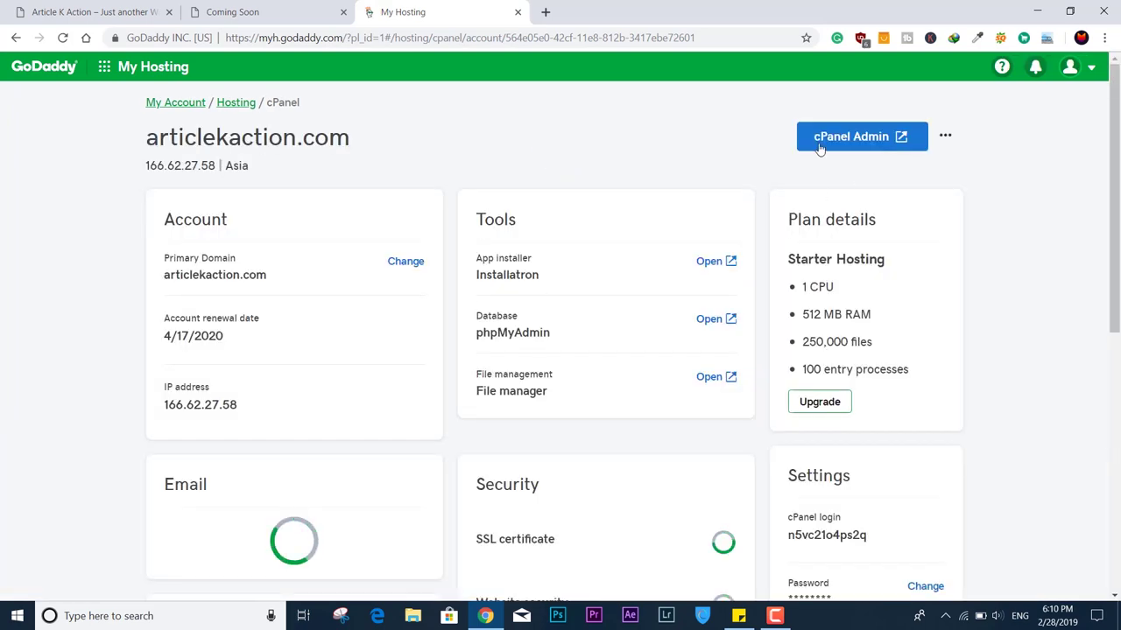
click(818, 149)
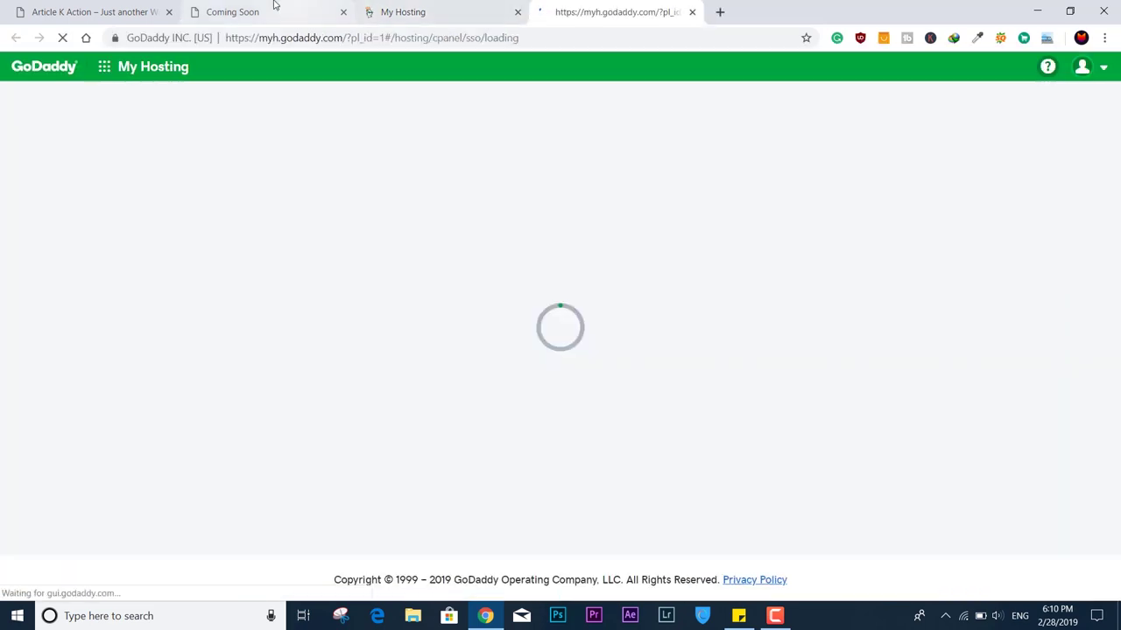
click(274, 5)
click(281, 38)
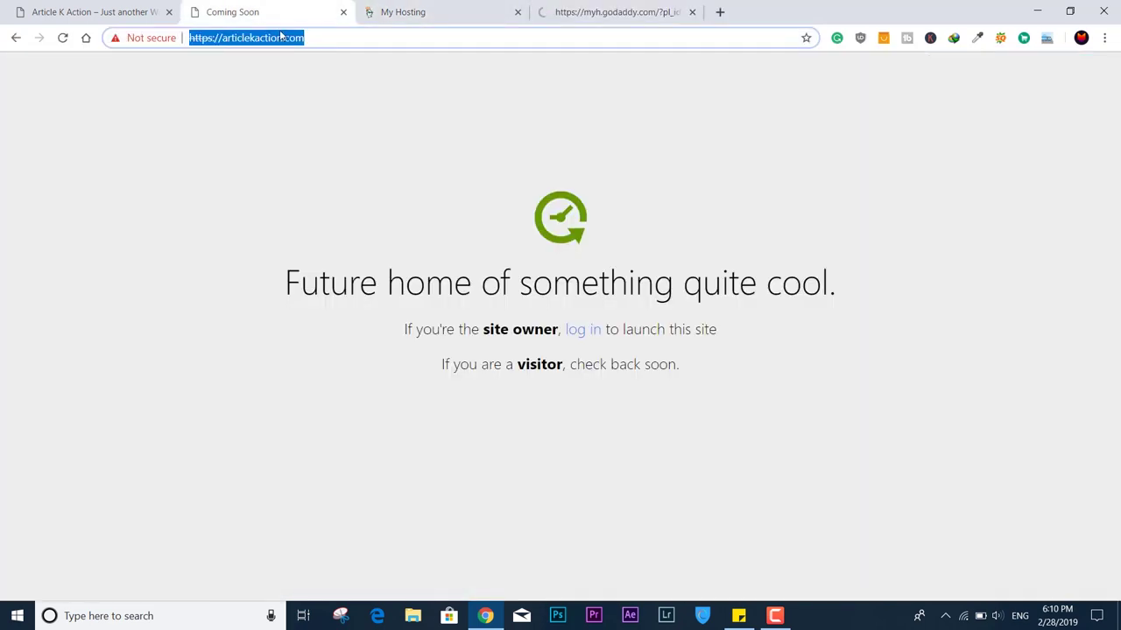
click(63, 38)
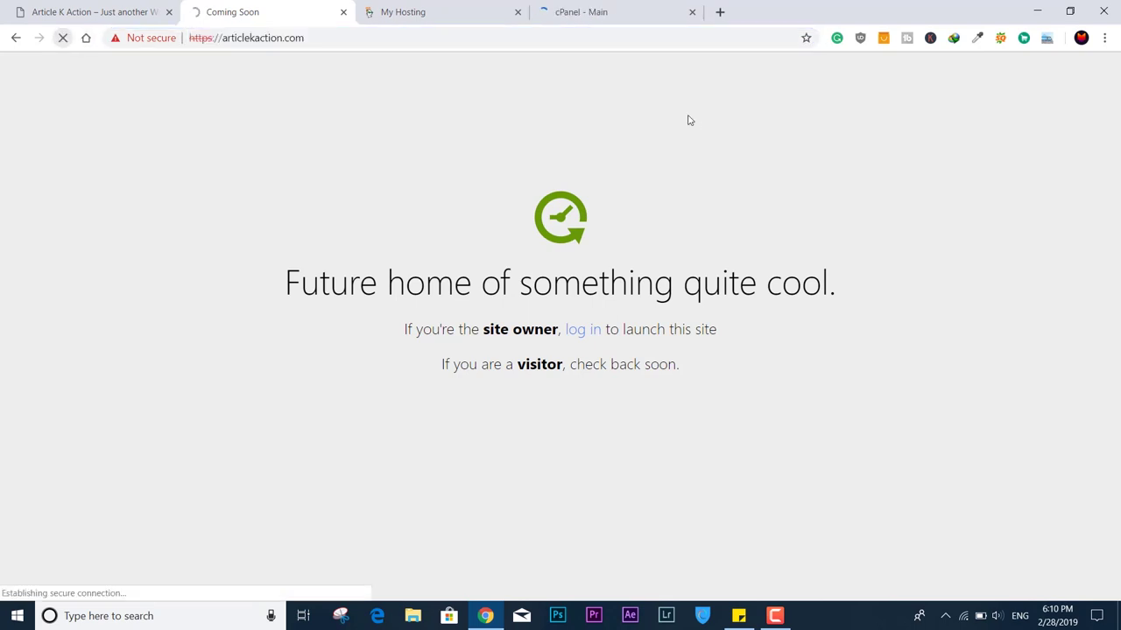
Search Google for "sslforfree" in a new browser tab and open the SSL For Free website.
click(720, 12)
text(sslforfree)
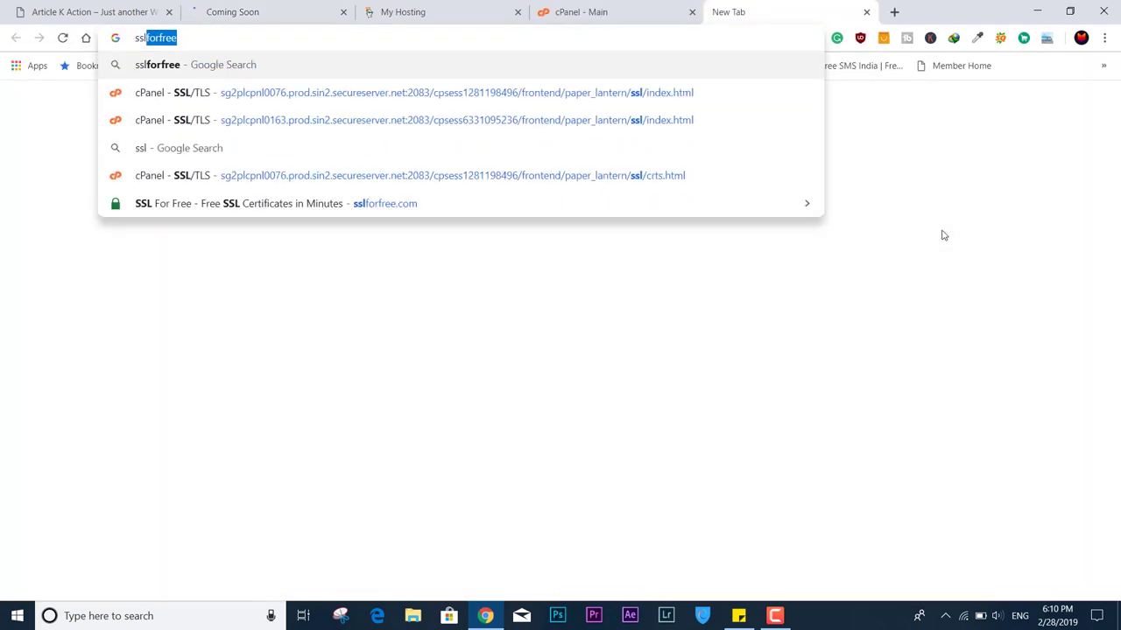
key(Return)
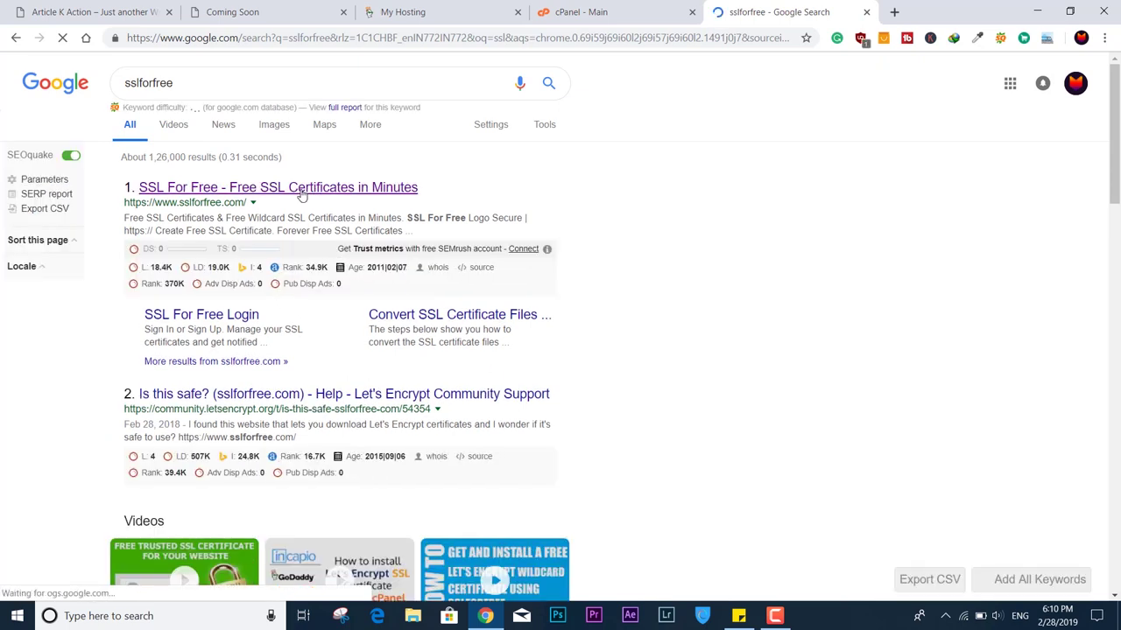
click(301, 189)
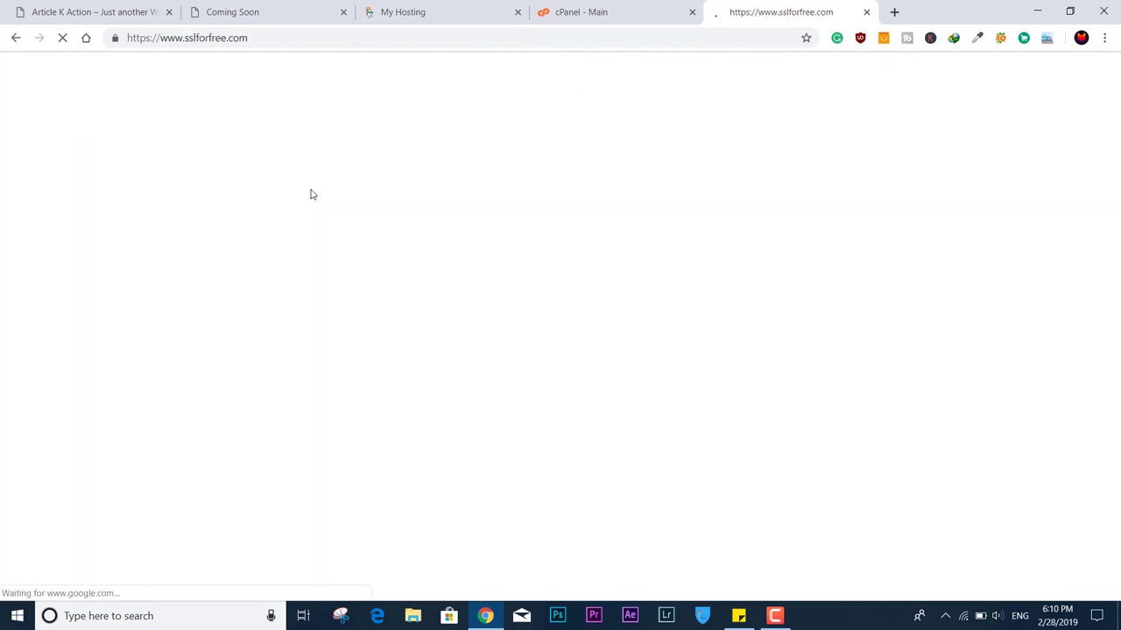
click(596, 11)
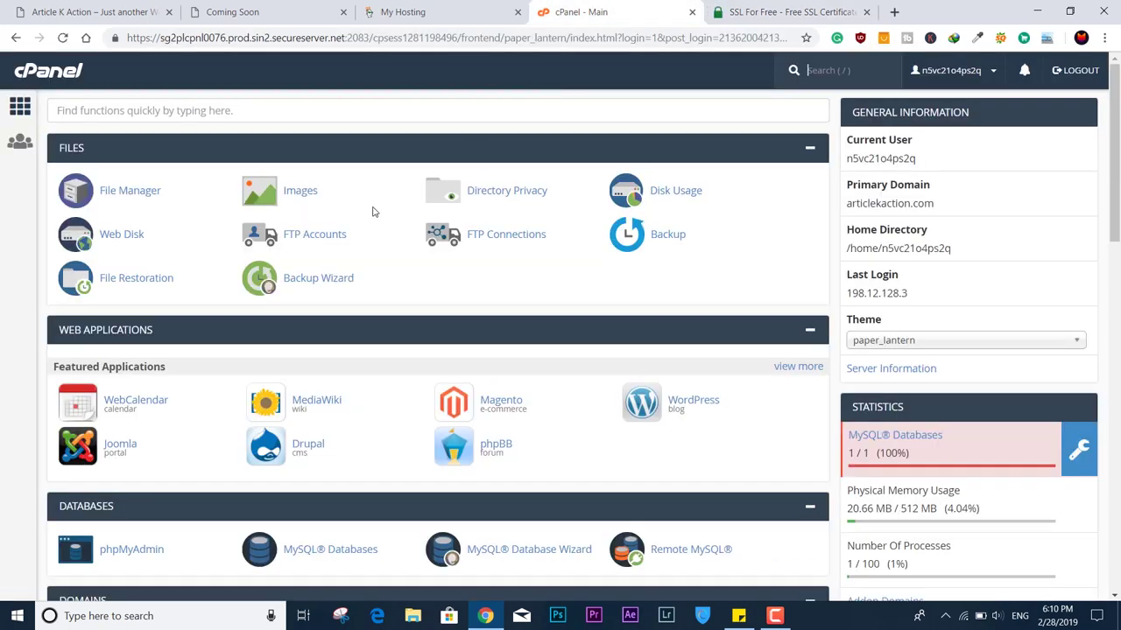
click(767, 12)
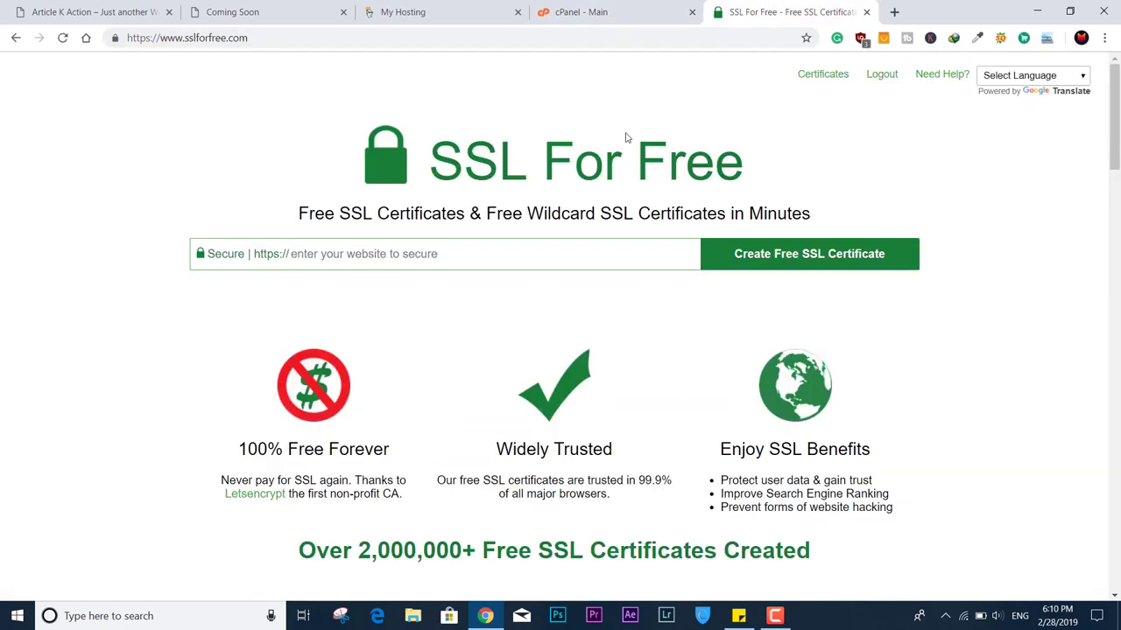
click(610, 8)
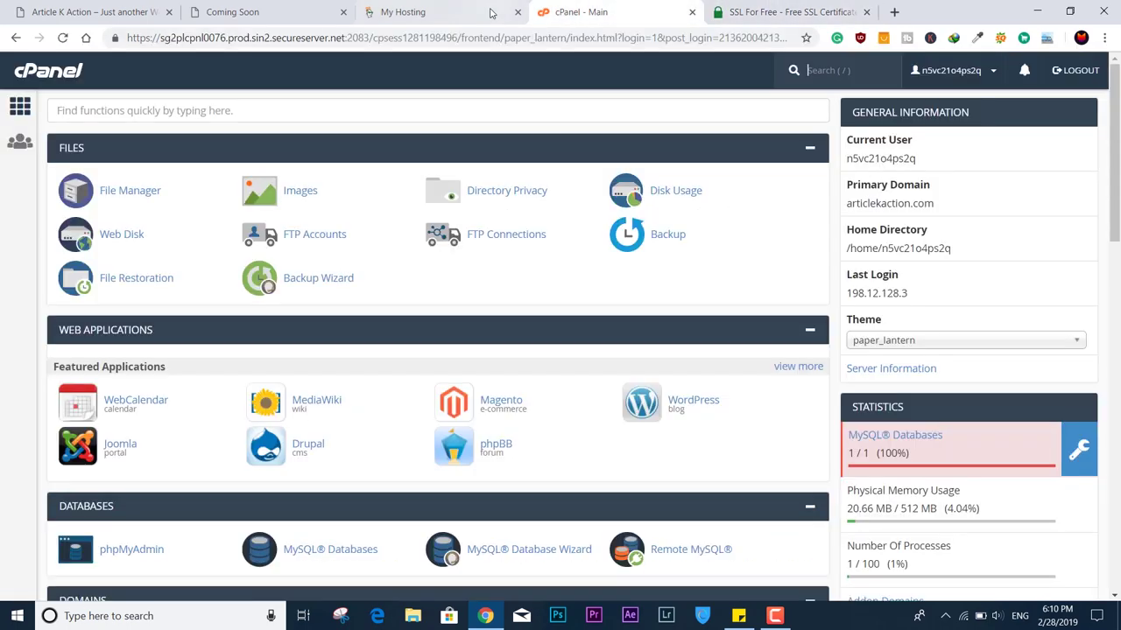
click(426, 7)
click(334, 9)
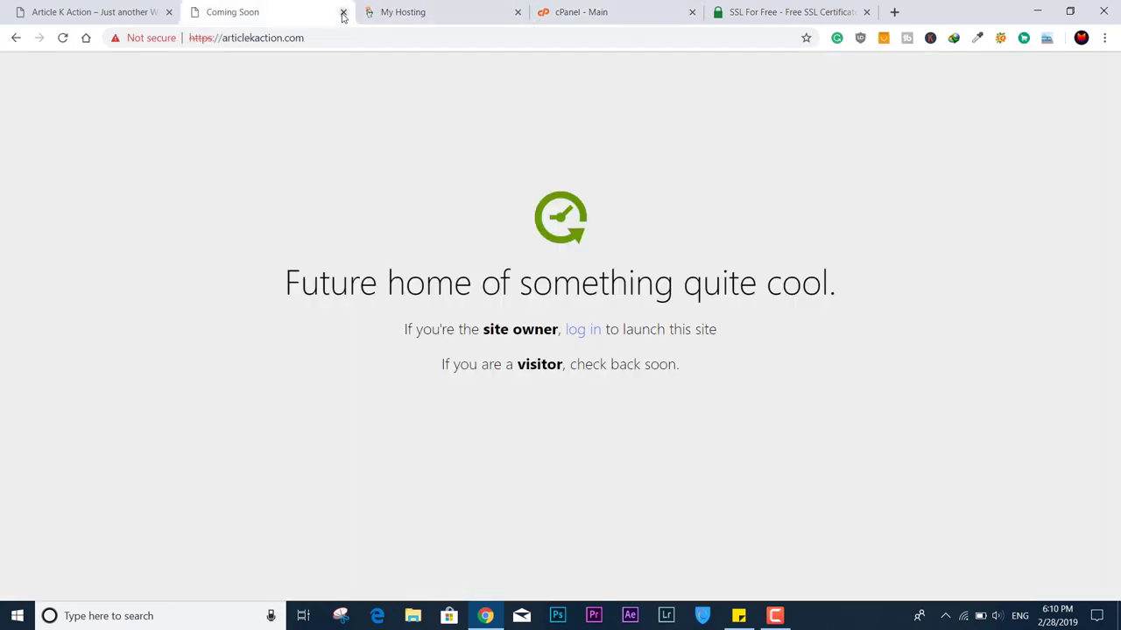
click(416, 11)
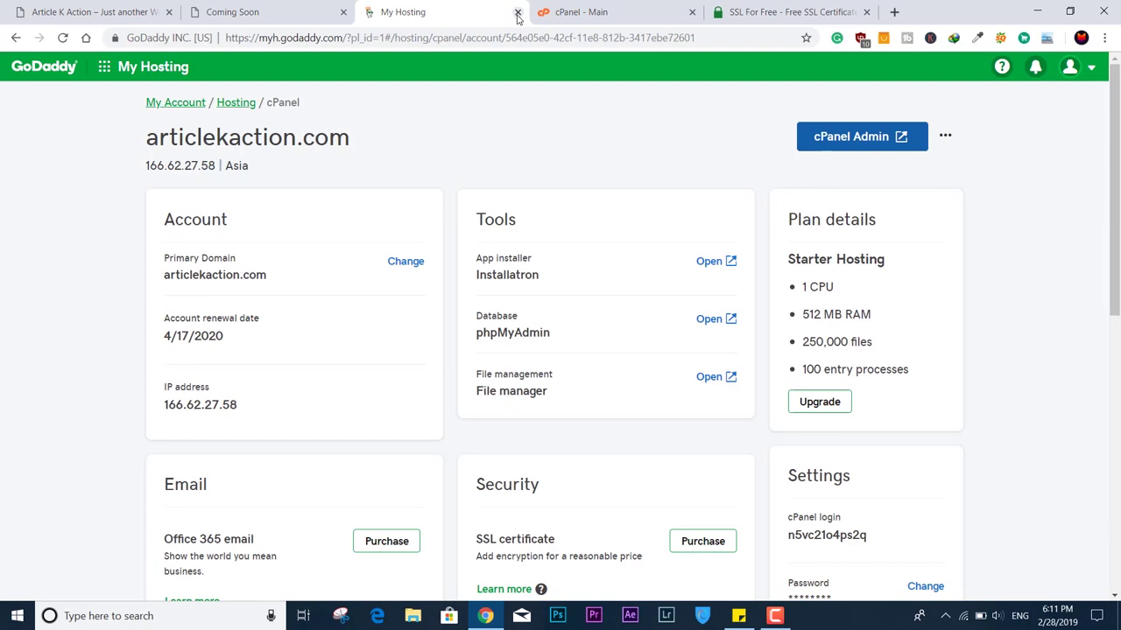
click(569, 7)
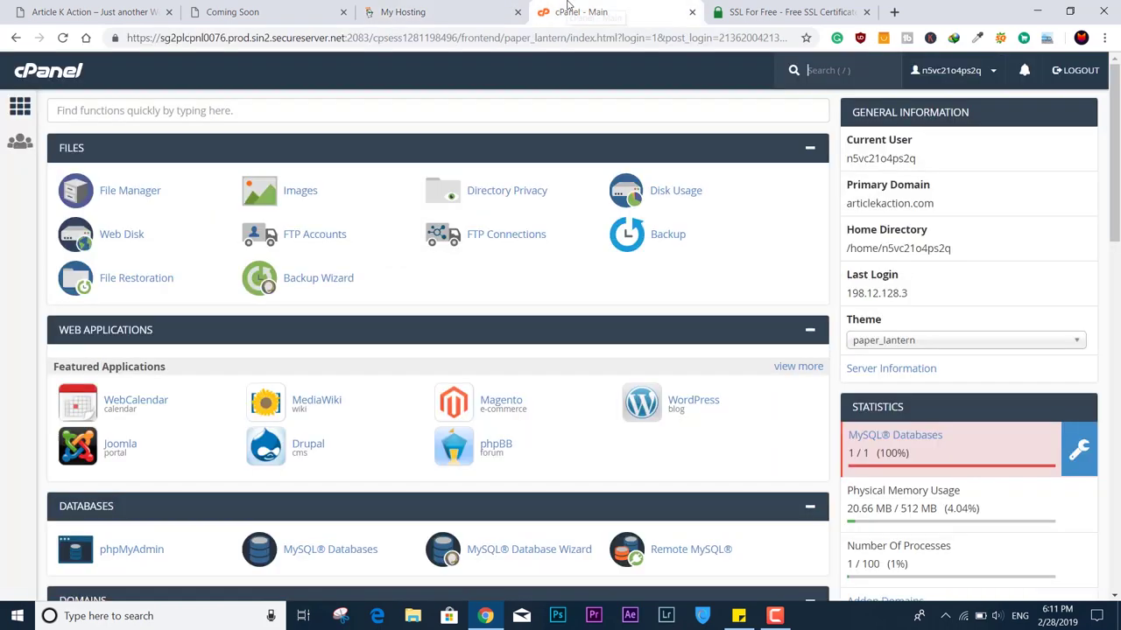
Enter articlekaction.com as the website to secure on SSL For Free.
click(782, 7)
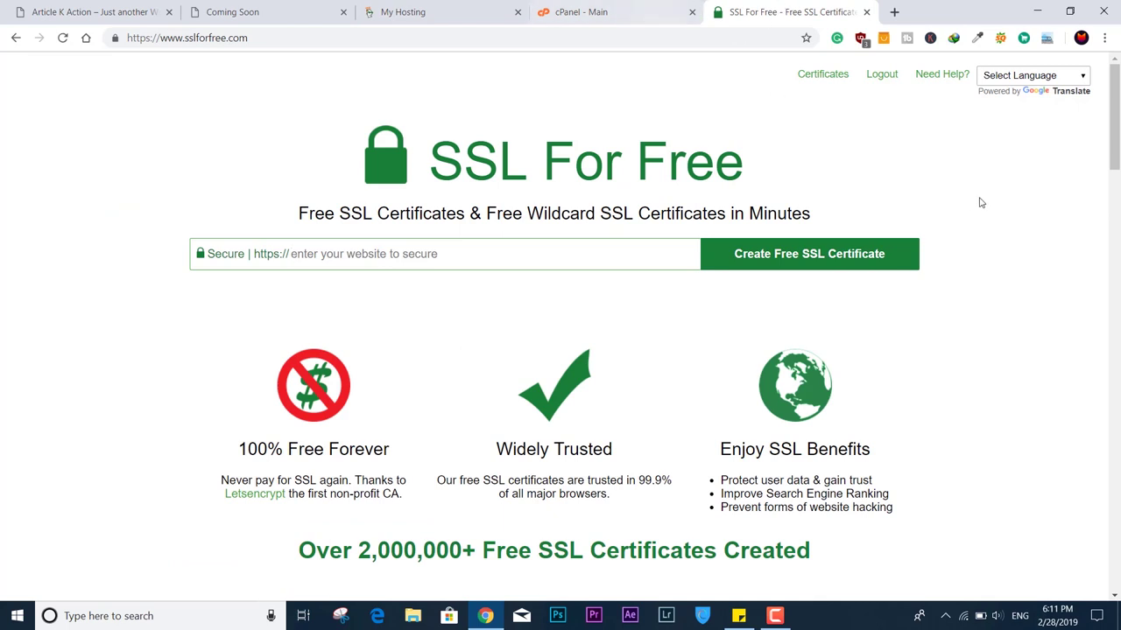
text(article)
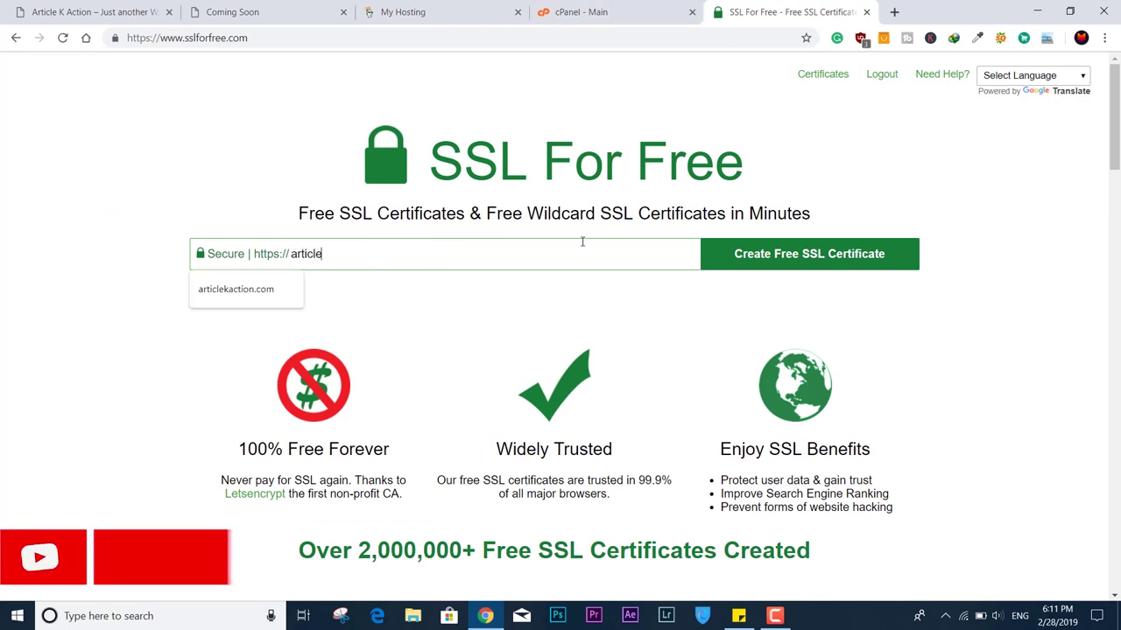
click(300, 286)
click(379, 256)
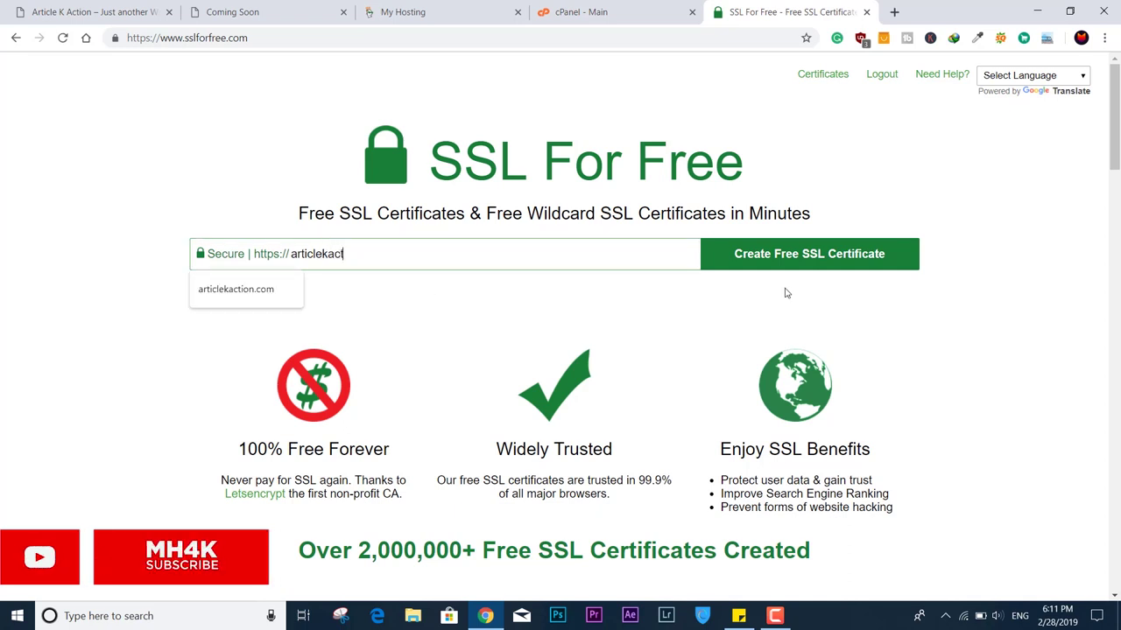
text(kaction.c)
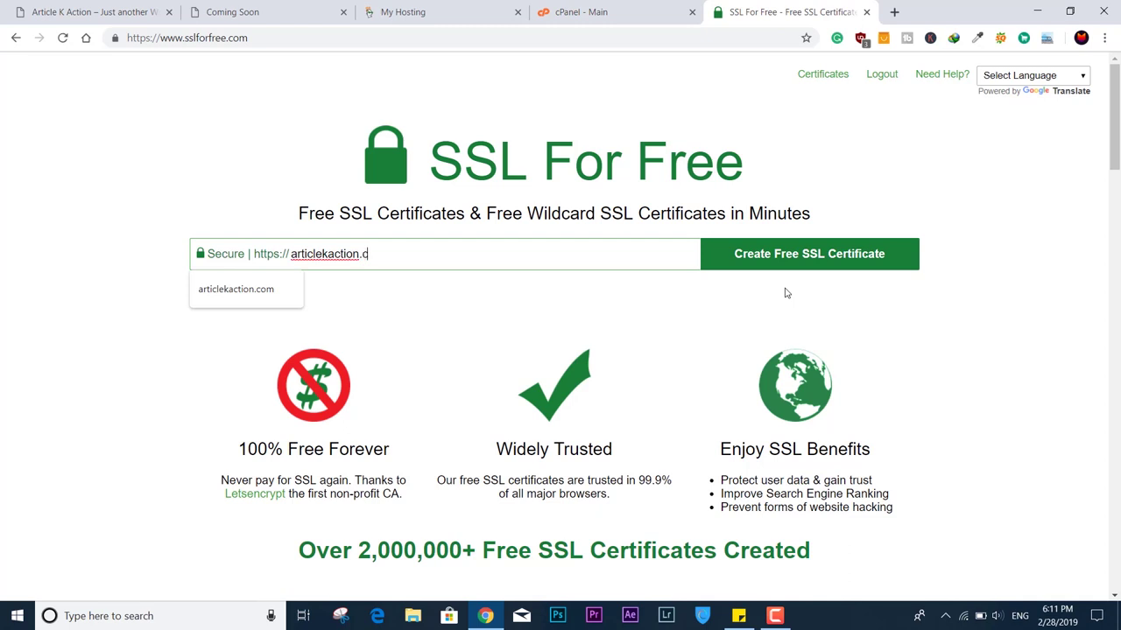
text(om)
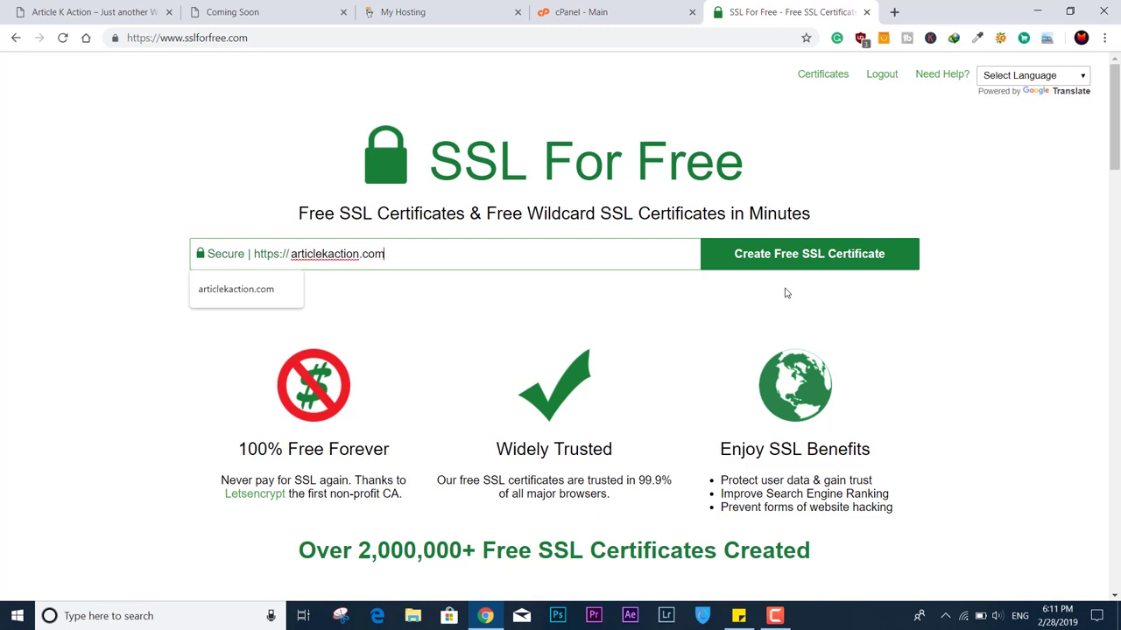
Start creating the free SSL certificate for articlekaction.com and generate the verification files using Manual Verification.
click(862, 253)
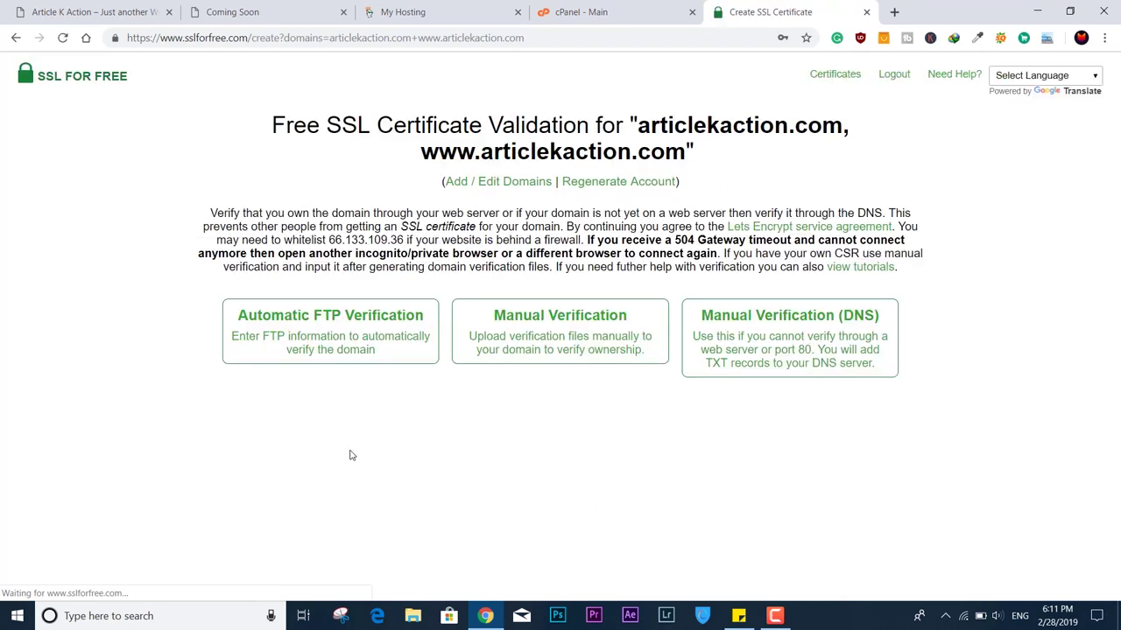
click(598, 337)
scroll(686, 507, down, 1)
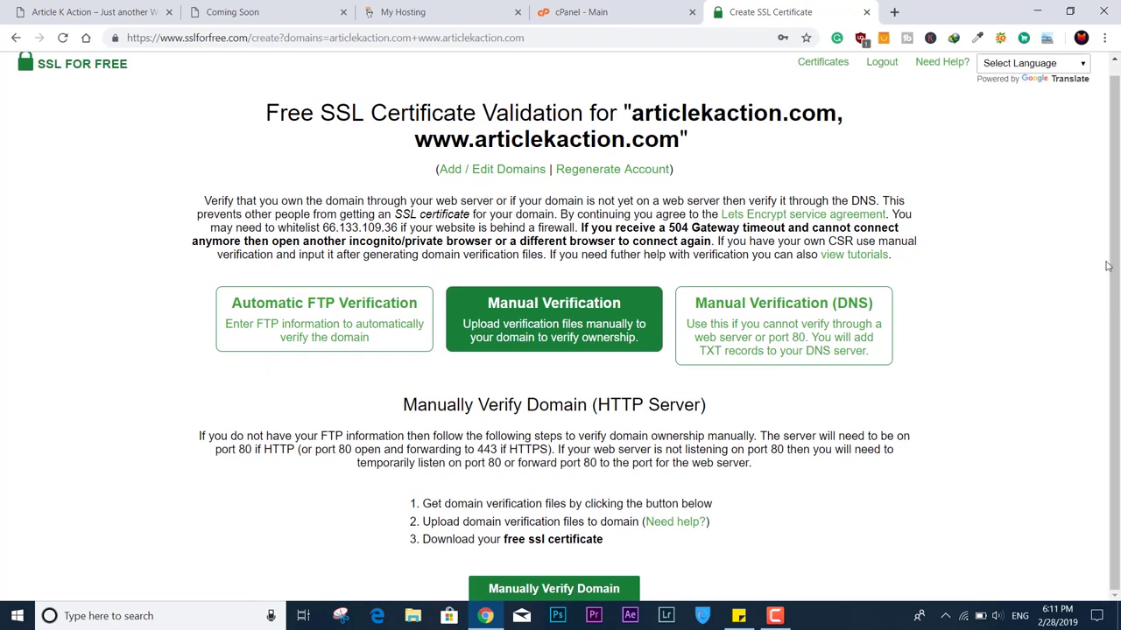
click(532, 589)
drag(1116, 274, 1116, 456)
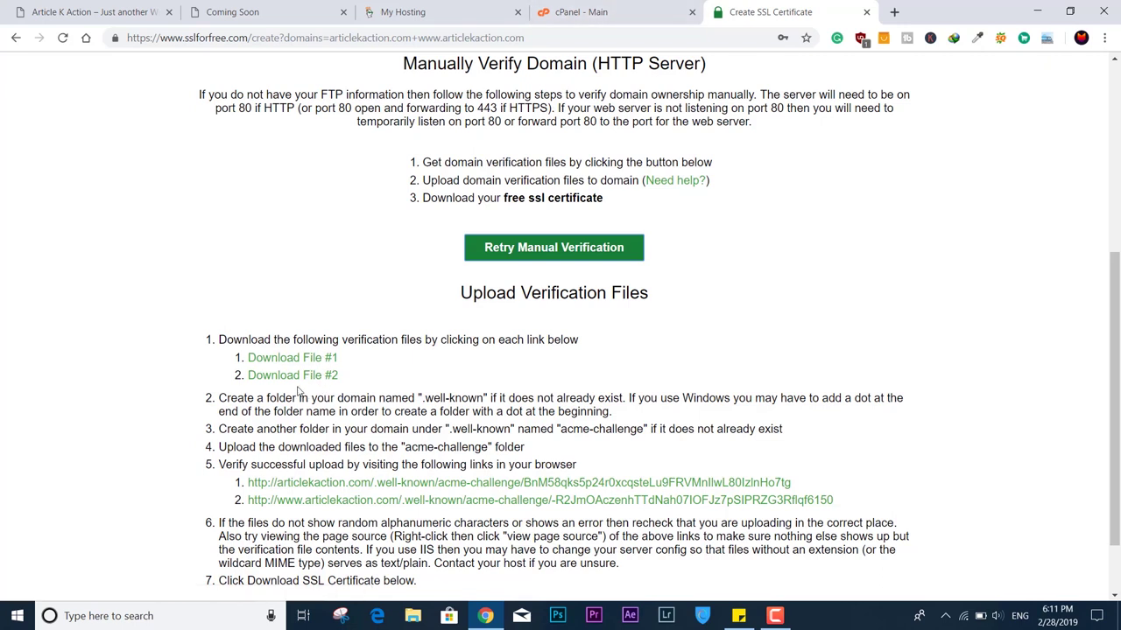
Download both domain verification files, place them together on the Desktop, and close the browser's downloads page.
click(283, 358)
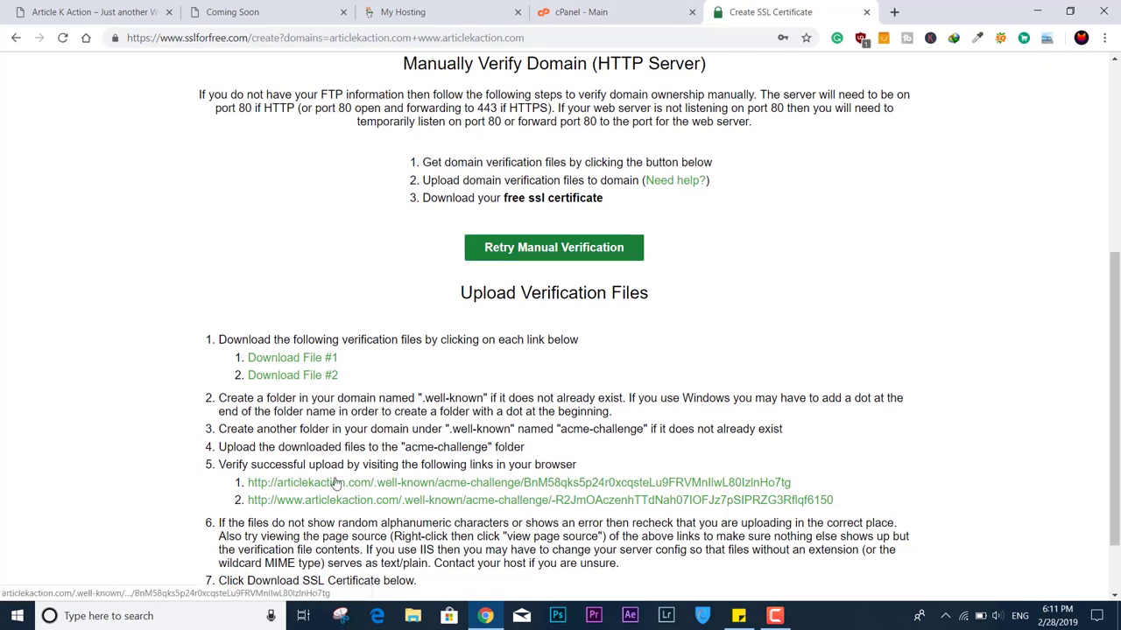
click(298, 377)
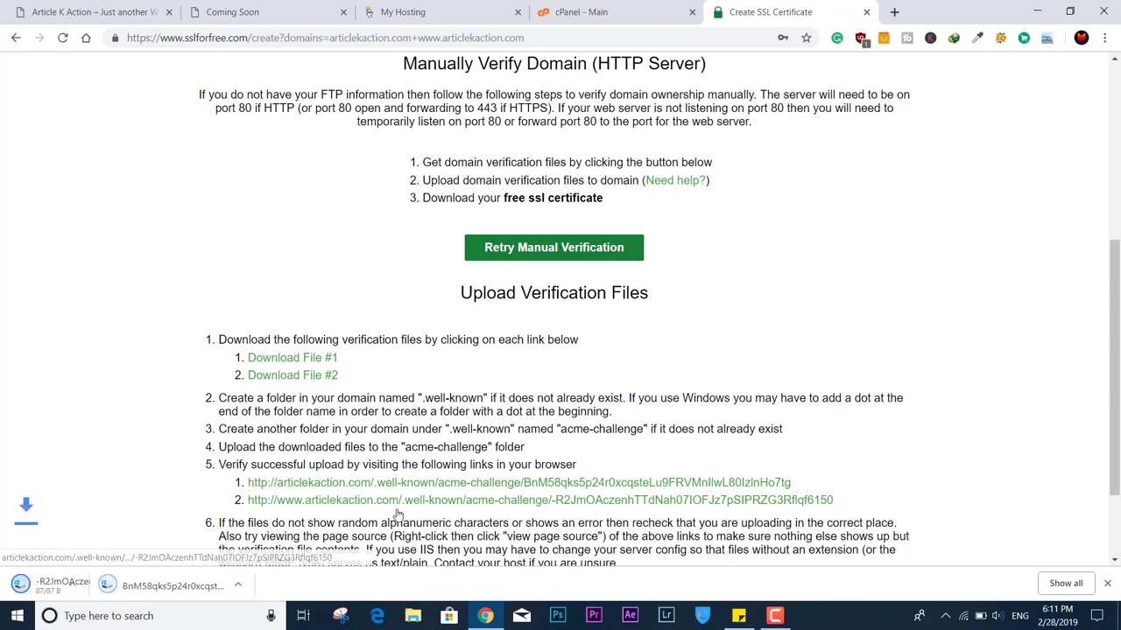
click(1065, 583)
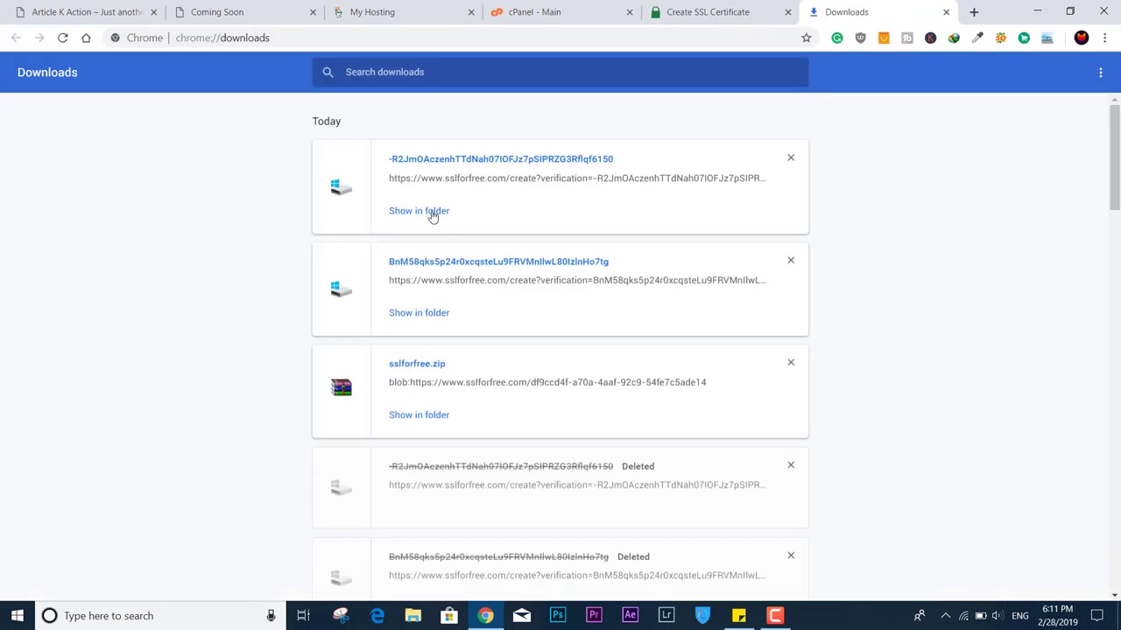
click(432, 217)
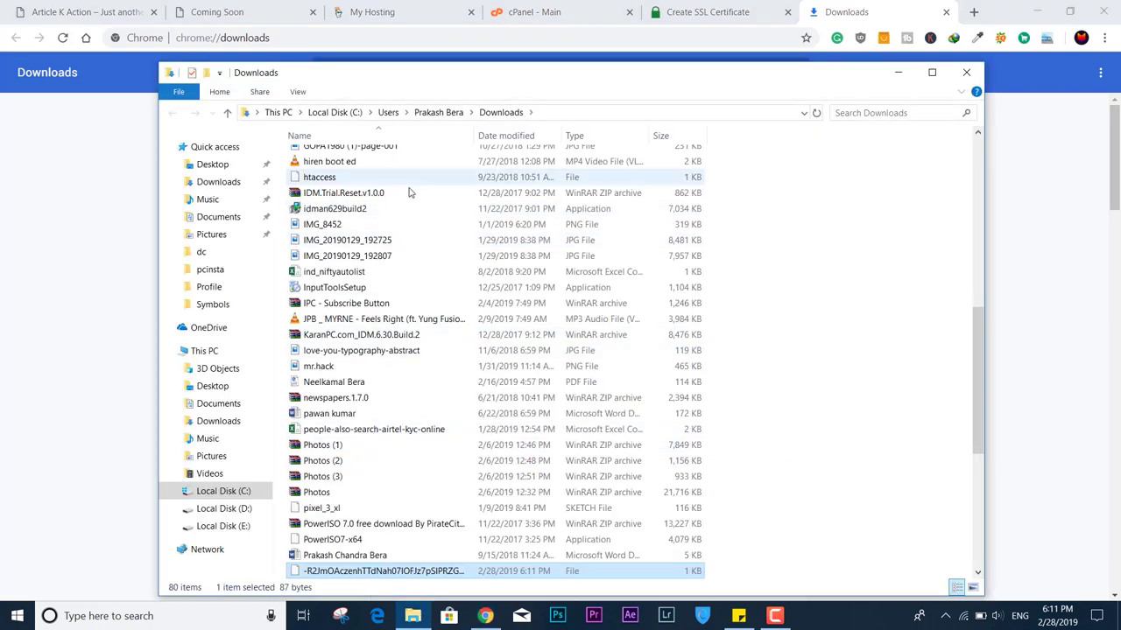
scroll(408, 193, up, 7)
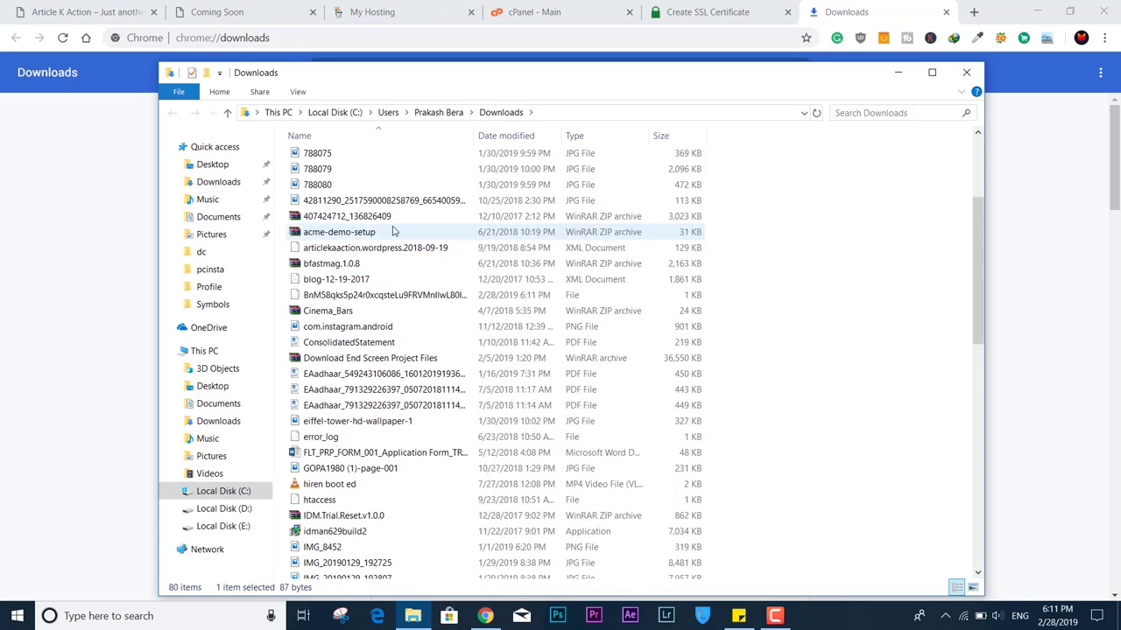
ctrl+click(393, 298)
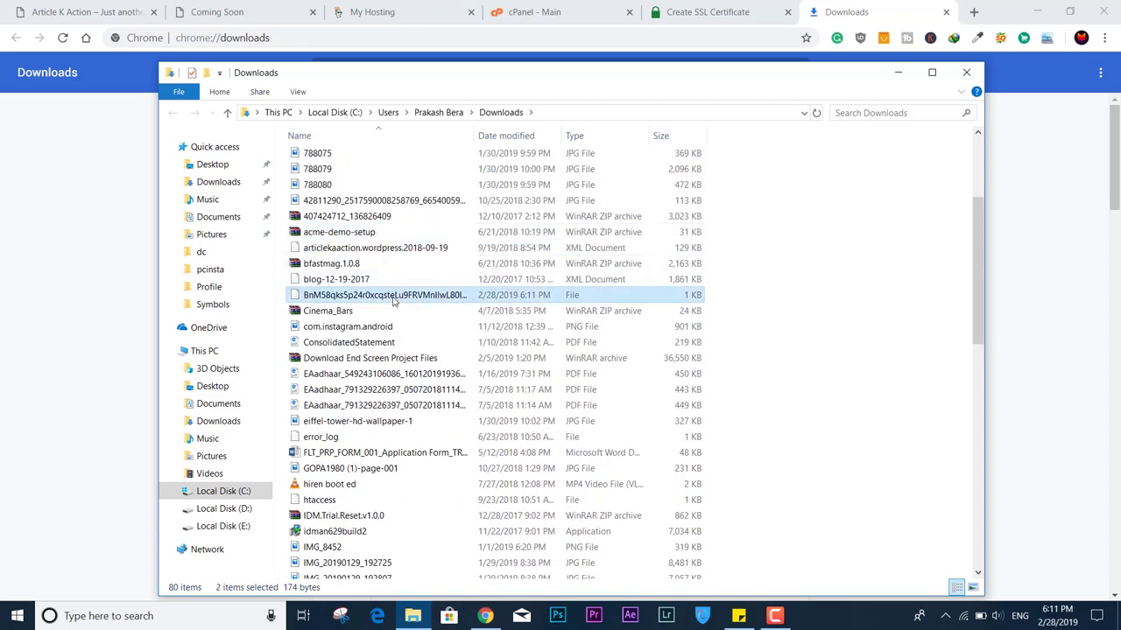
click(217, 167)
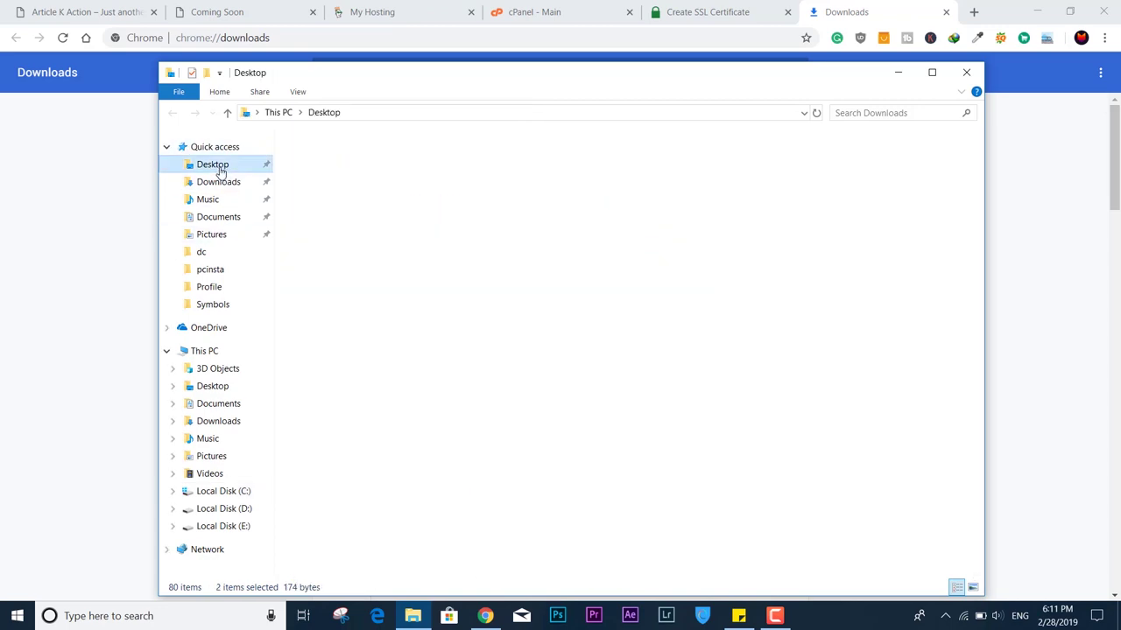
key(ctrl+v)
click(898, 73)
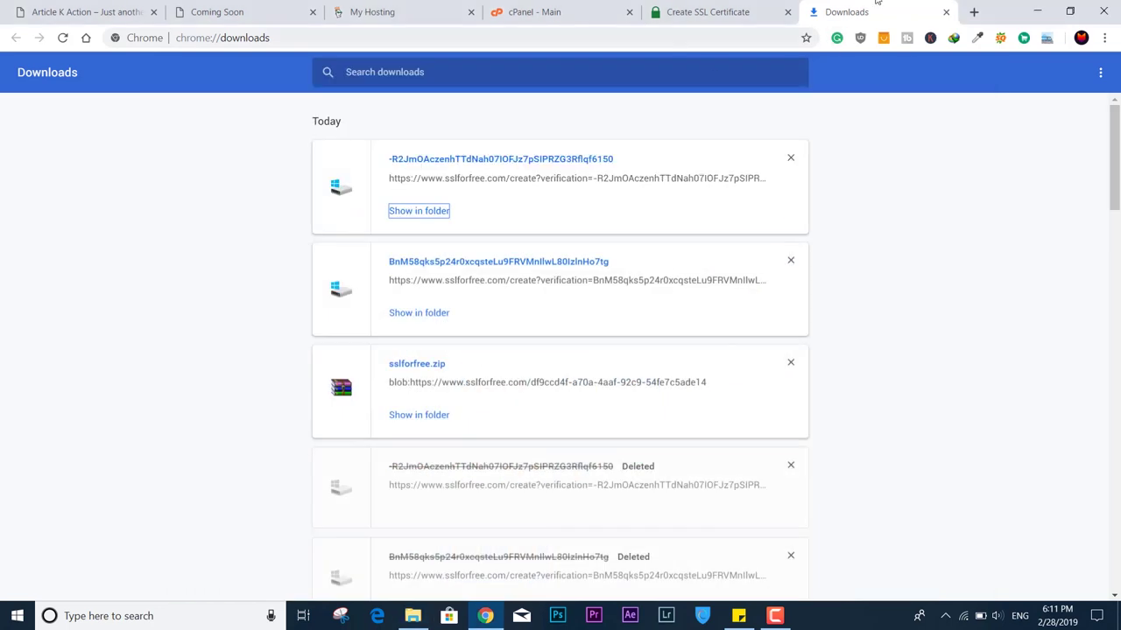
click(946, 12)
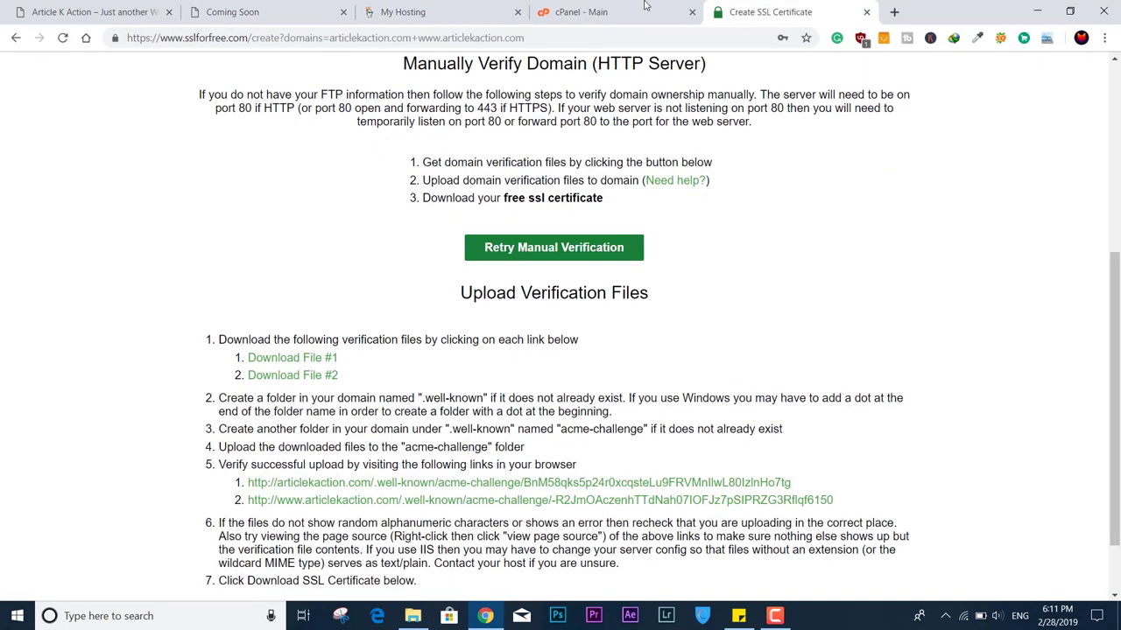
Open cPanel's File Manager, close the My Hosting page, and save the preferences with Show Hidden Files (dotfiles) enabled.
click(648, 12)
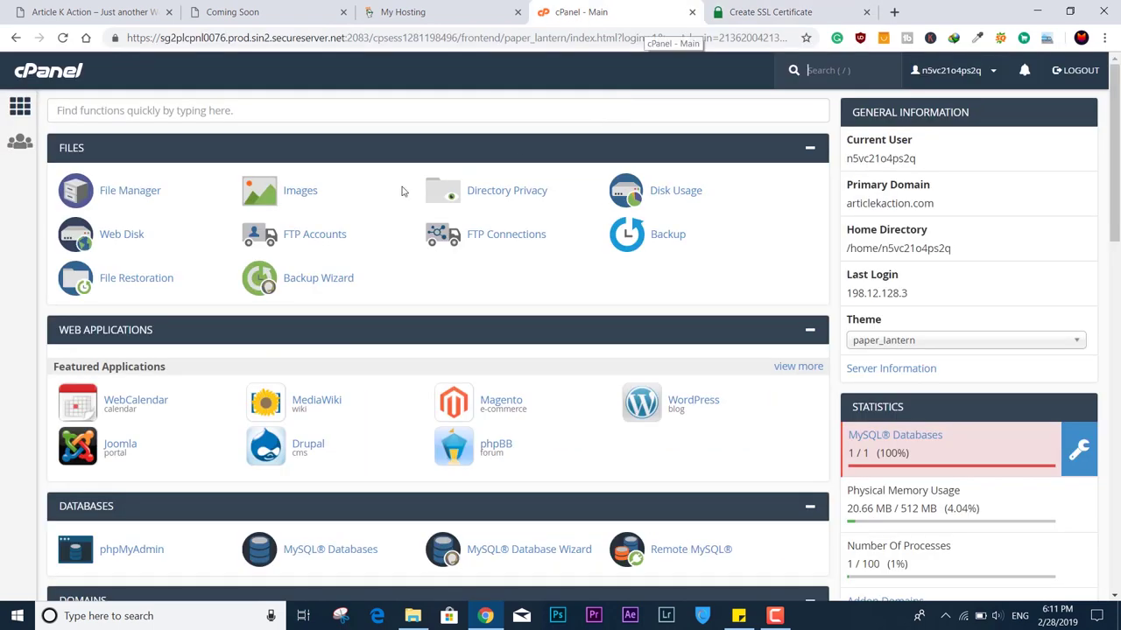
click(155, 197)
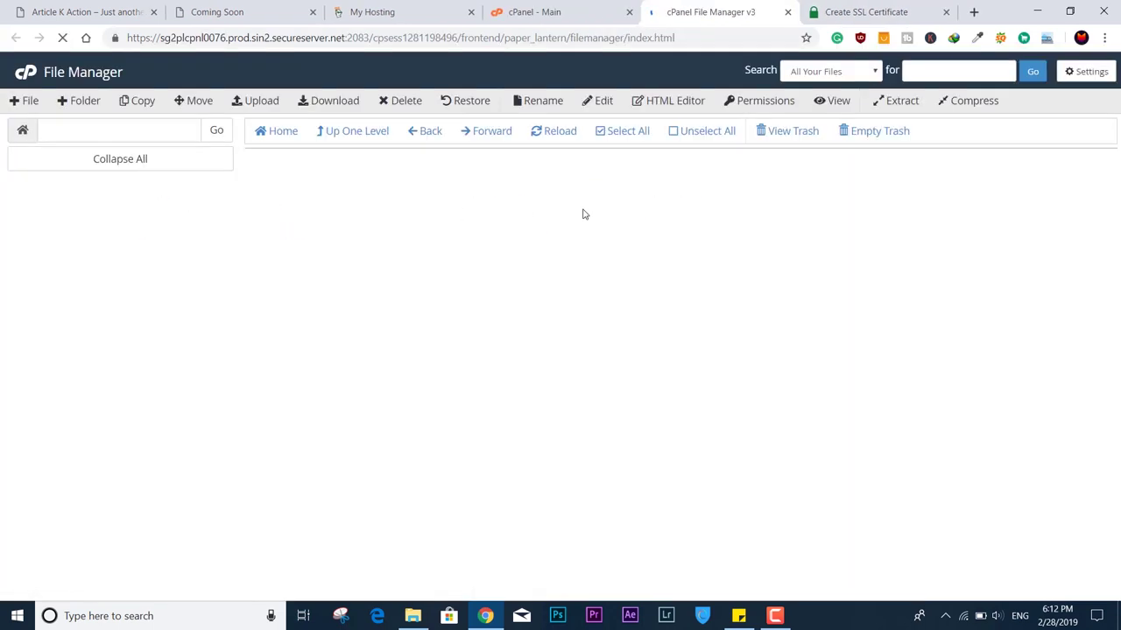
click(470, 12)
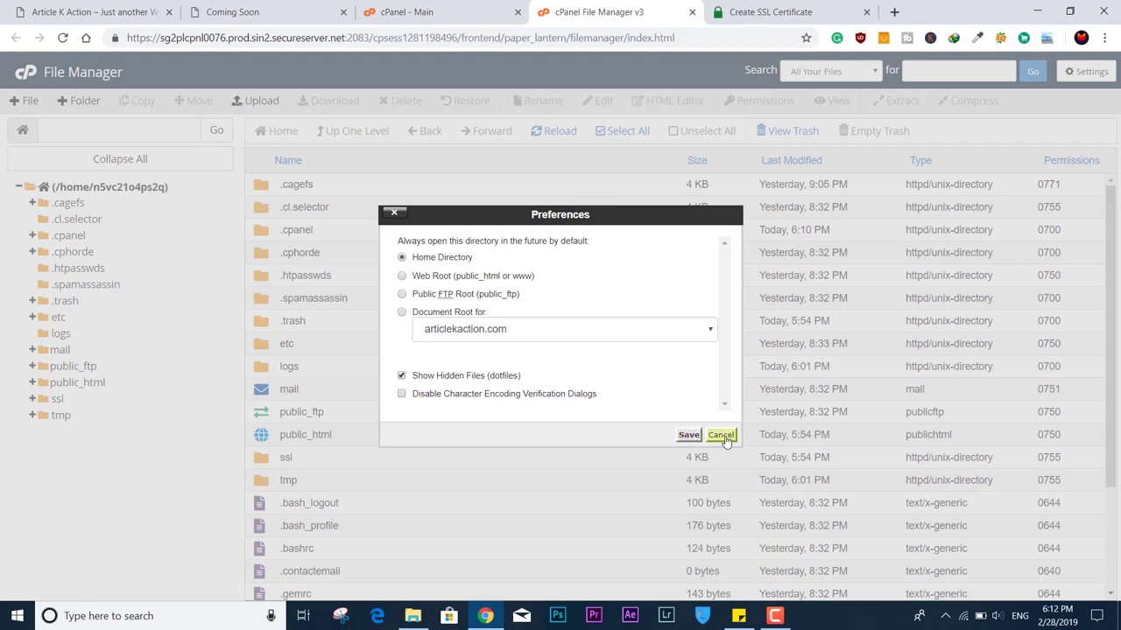
click(689, 435)
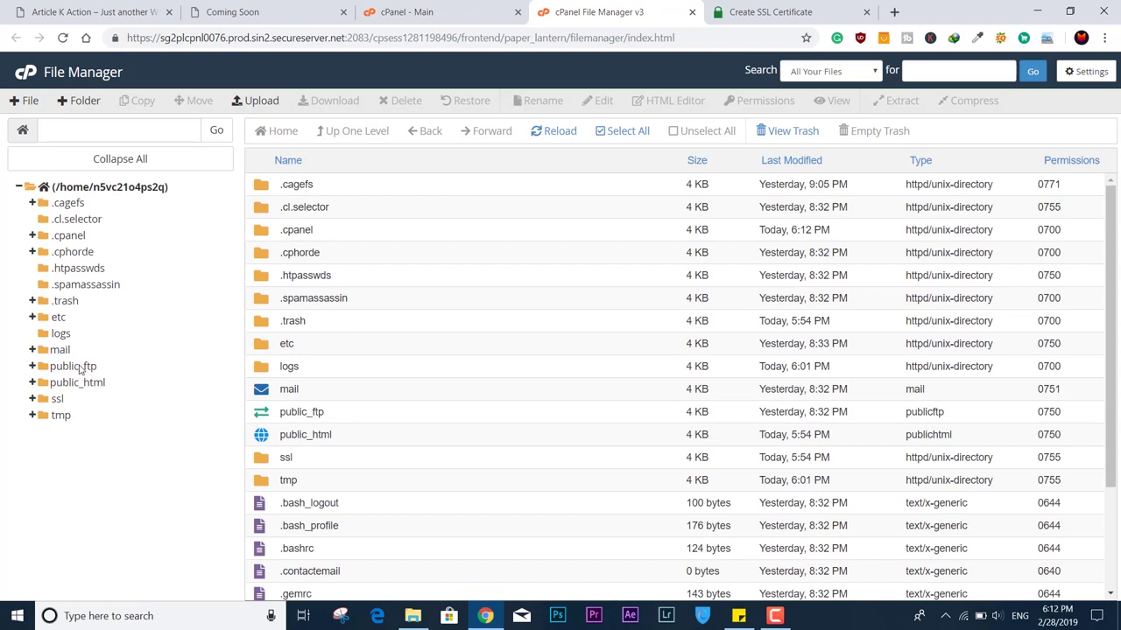
Create a folder named .well-known inside public_html.
click(283, 185)
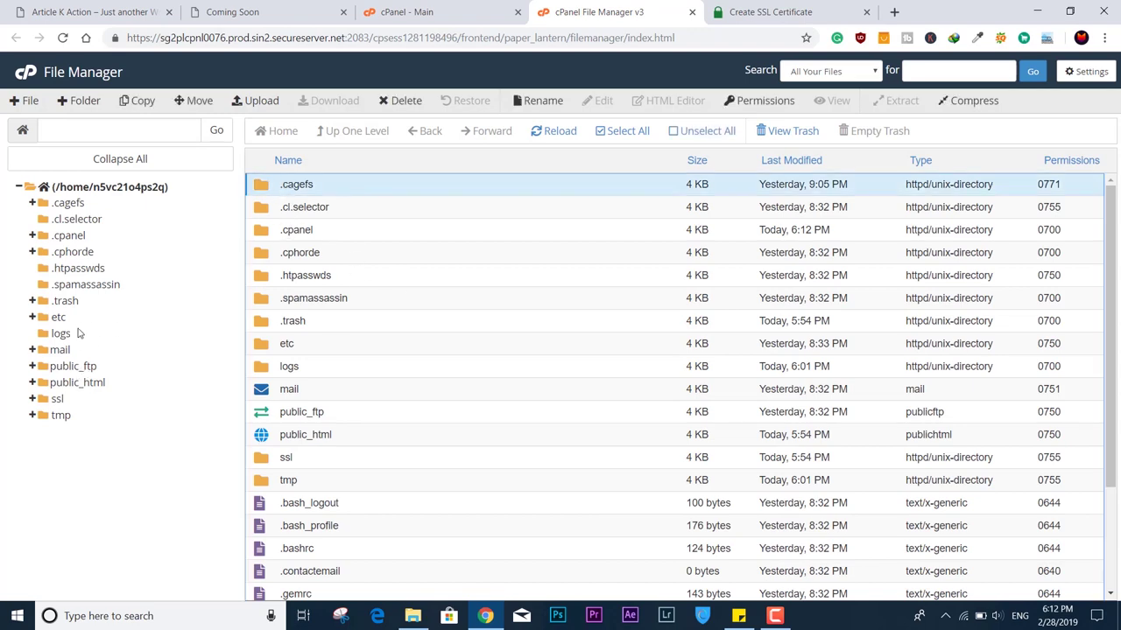
click(87, 383)
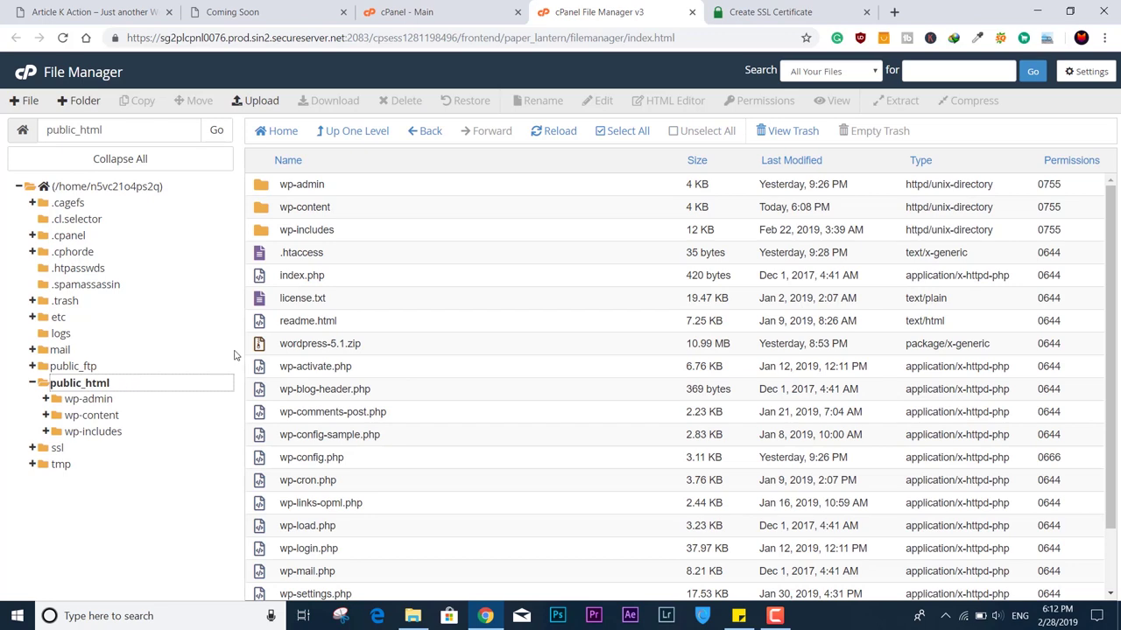
click(60, 105)
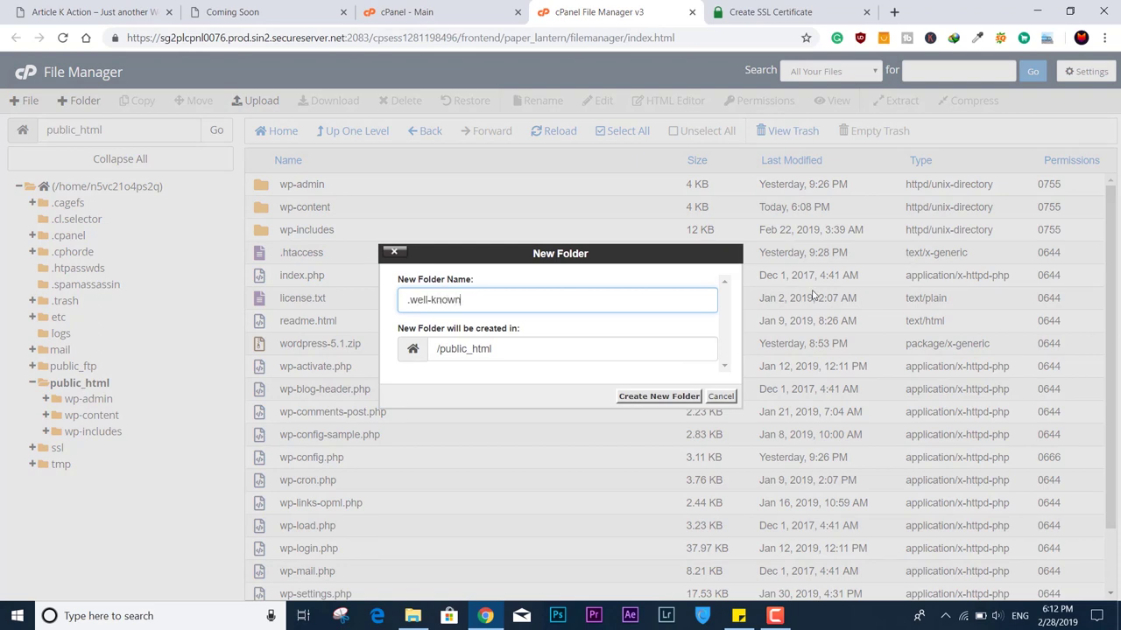
click(663, 395)
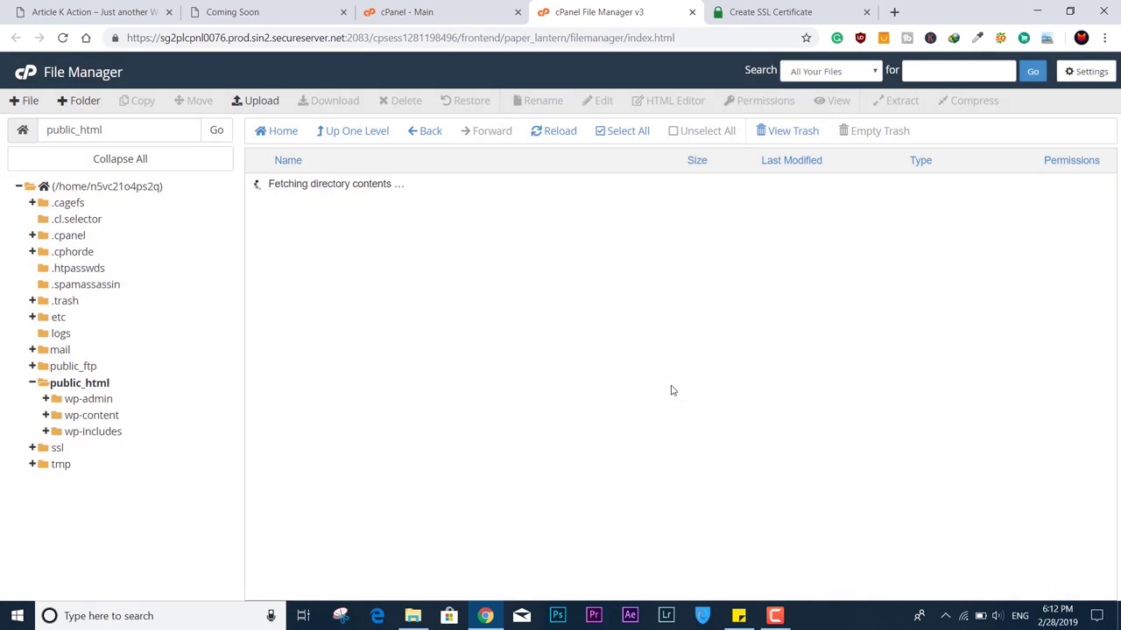
Create a folder inside .well-known named acme-challenge, copying the name from the SSL For Free instructions, and open it.
double_click(373, 184)
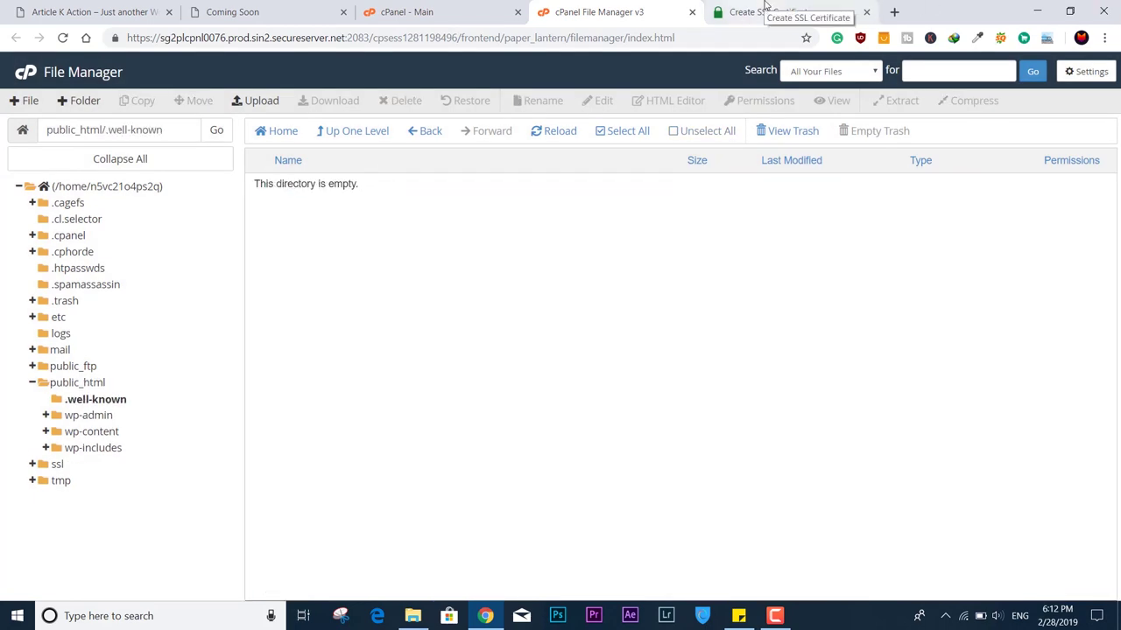
click(74, 104)
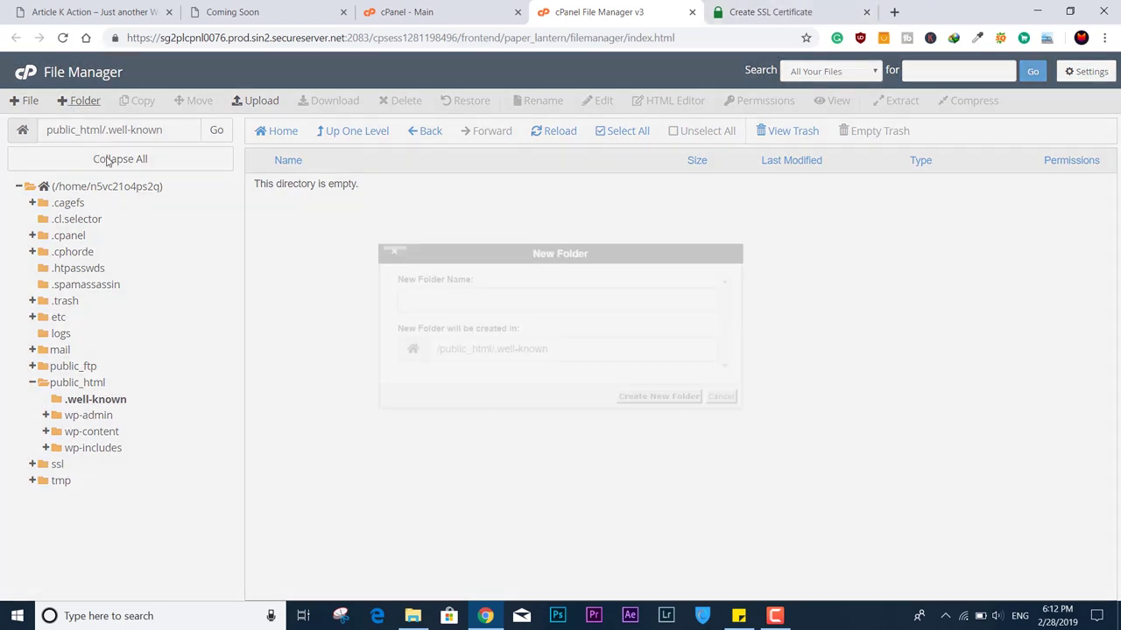
click(799, 10)
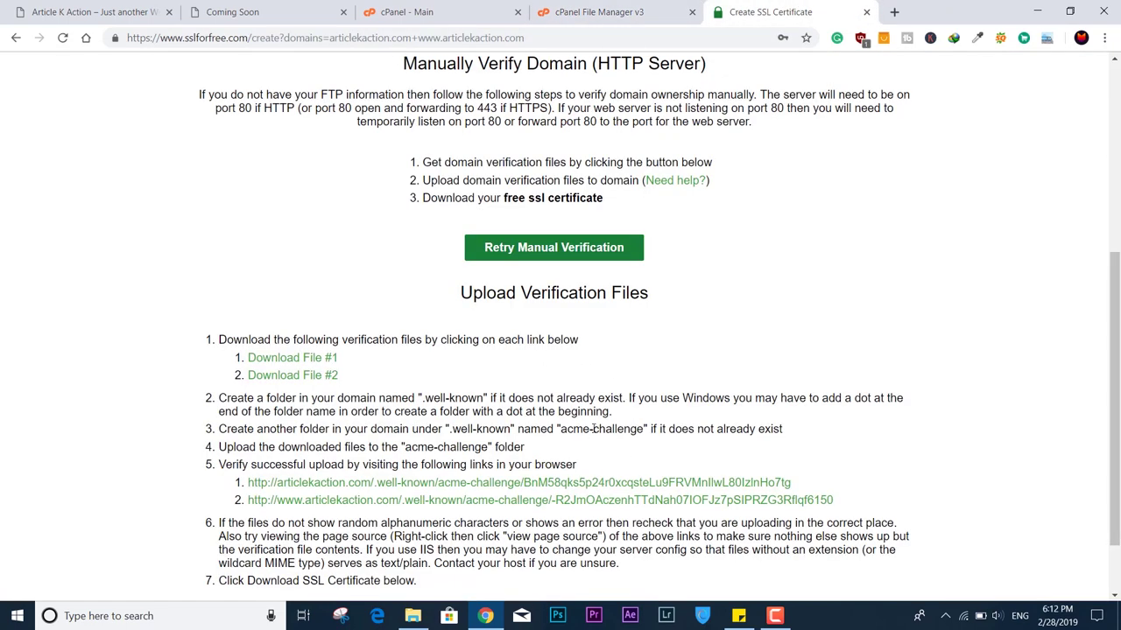
drag(560, 429, 646, 432)
key(ctrl+c)
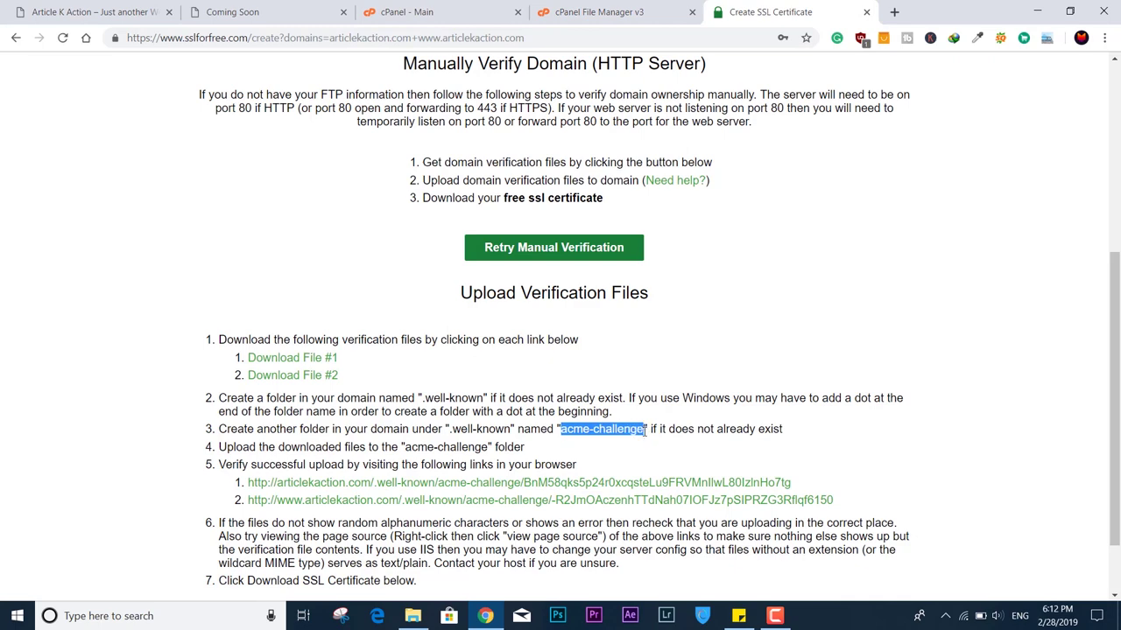
click(619, 11)
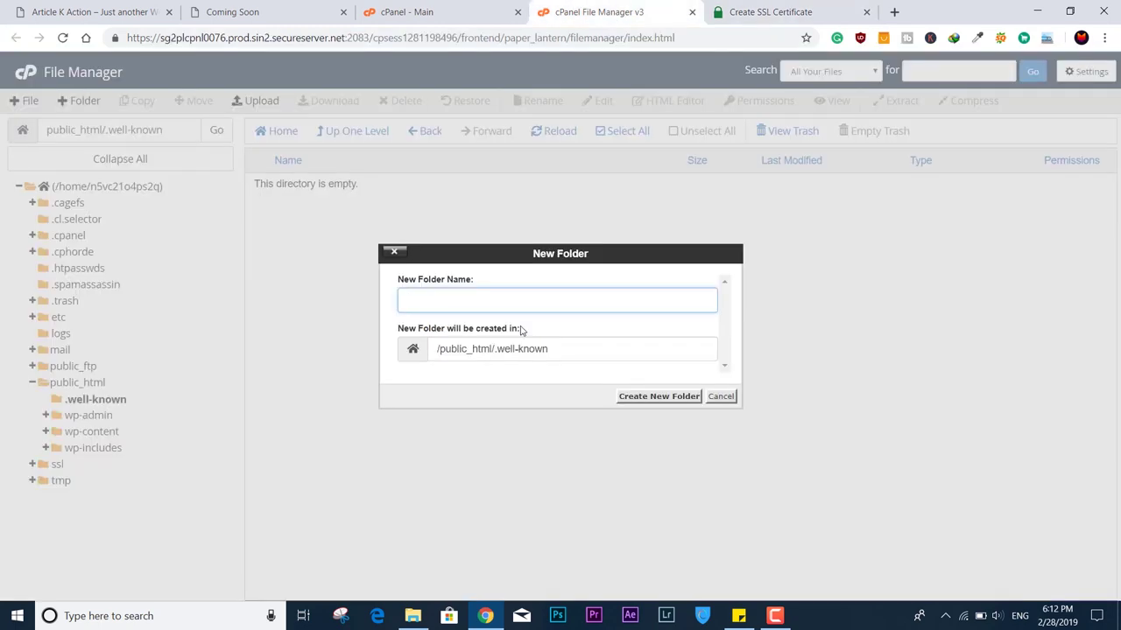
key(ctrl+v)
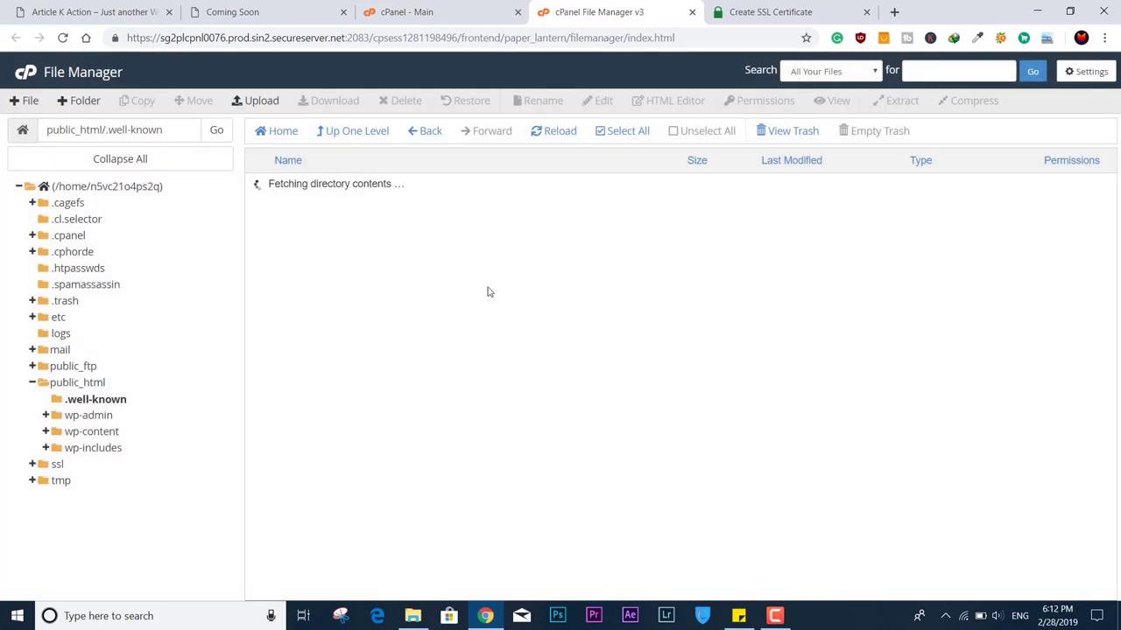
click(347, 185)
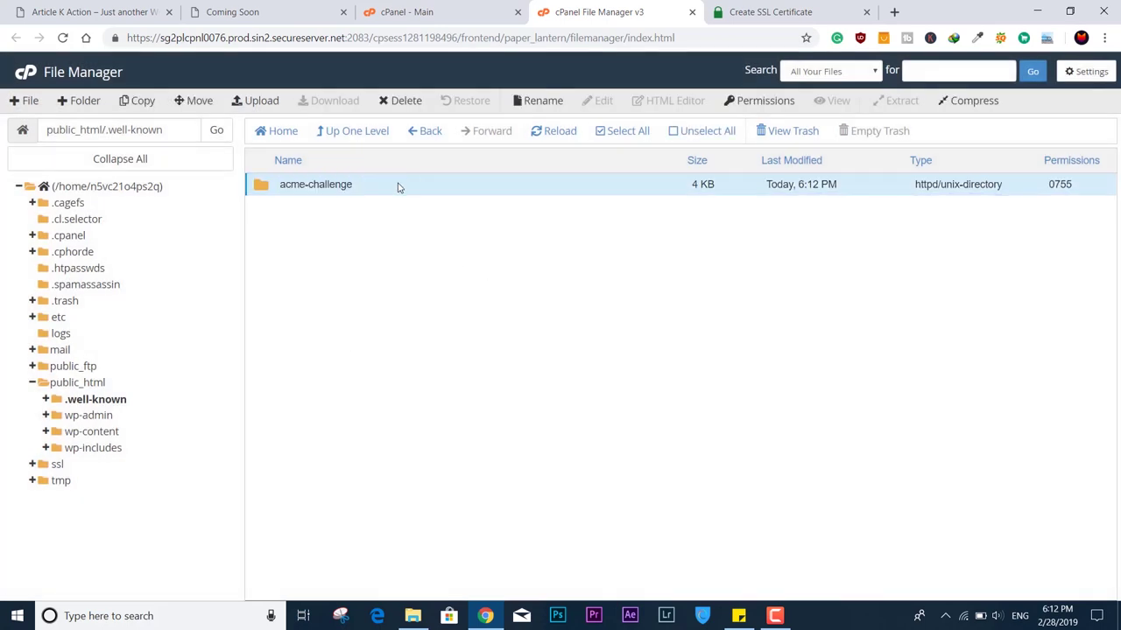
double_click(395, 184)
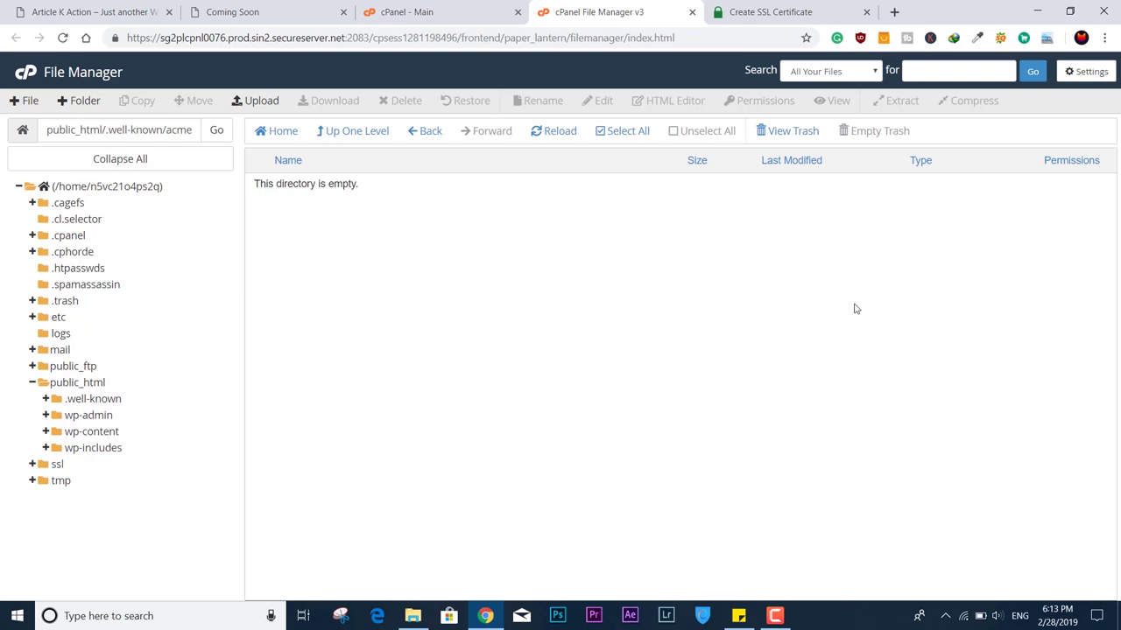
Review the verification instructions on SSL For Free and open File Manager's upload page for the acme-challenge folder.
click(788, 11)
scroll(1118, 178, up, 3)
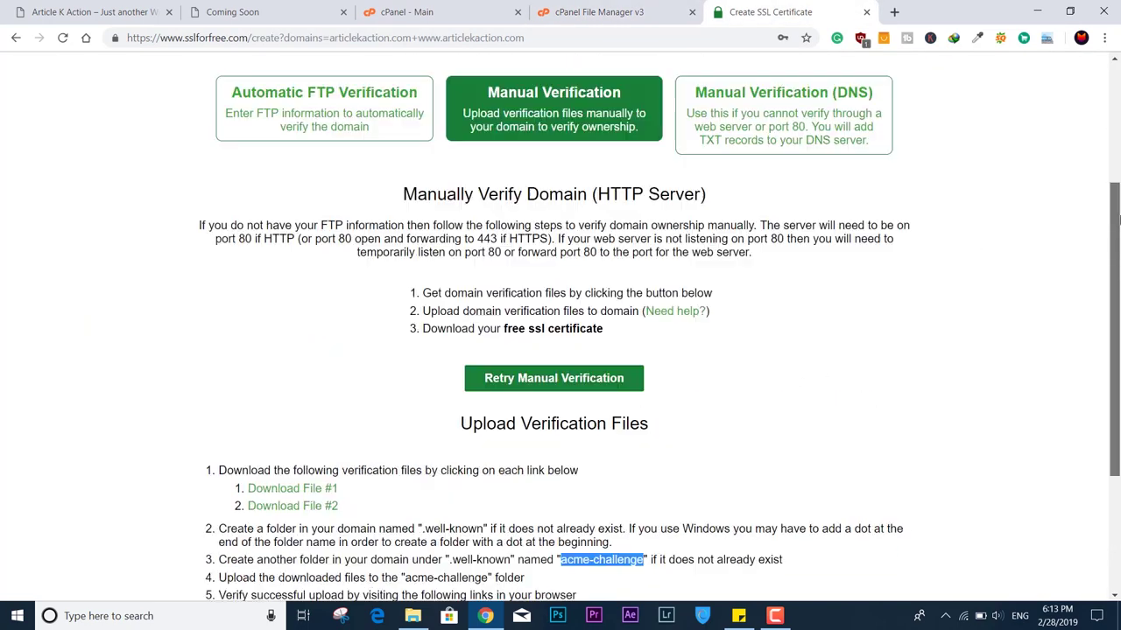
scroll(1118, 177, up, 1)
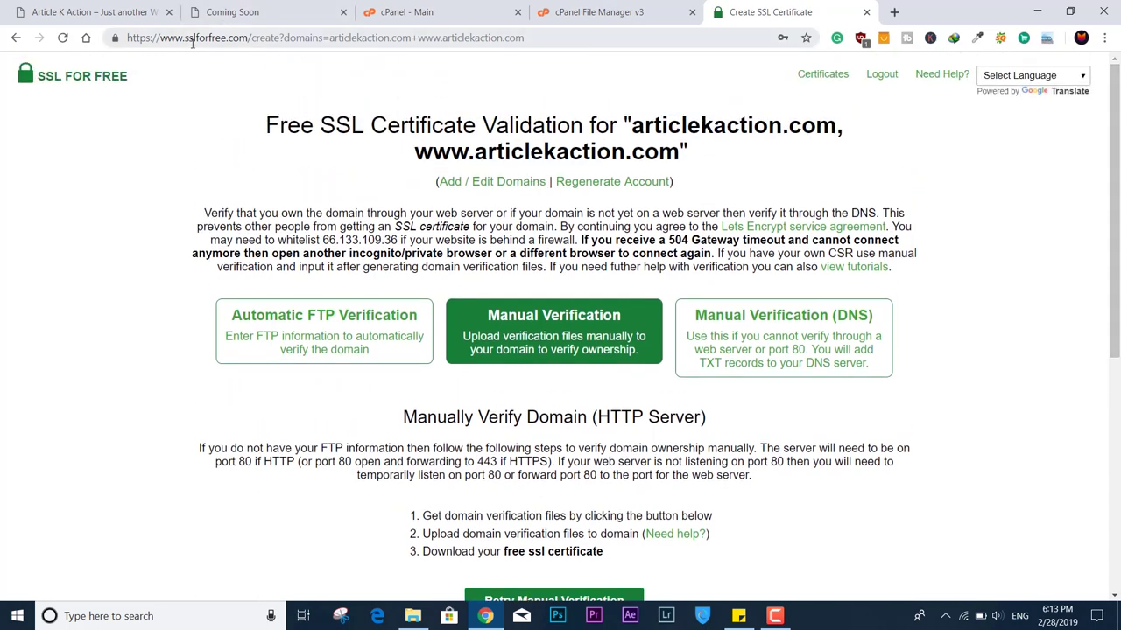
scroll(1118, 278, down, 5)
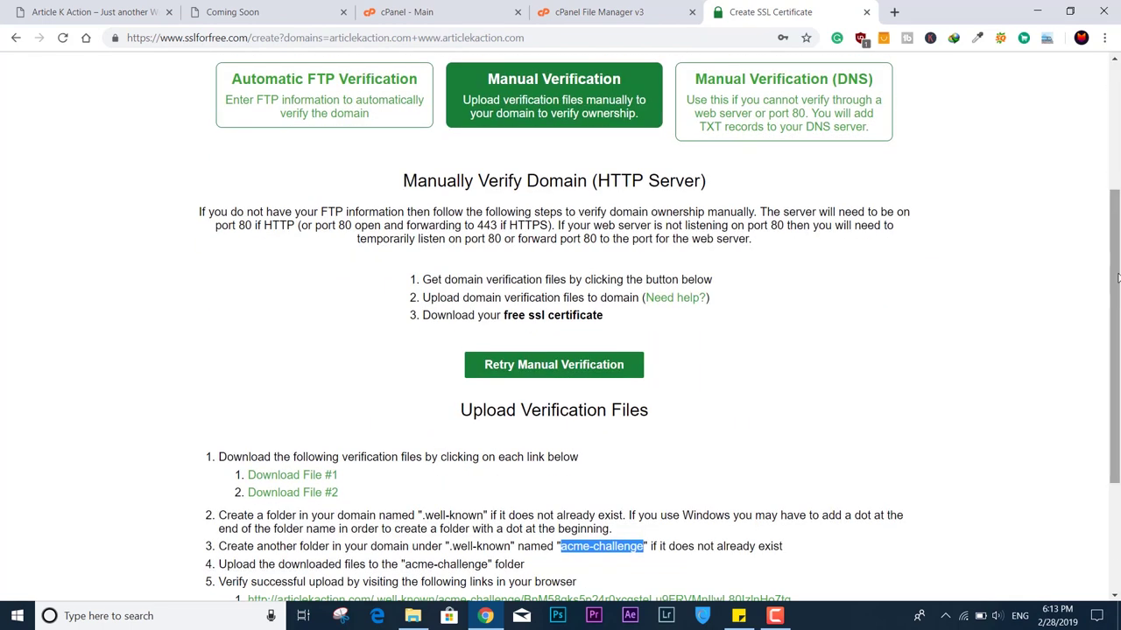
scroll(435, 369, down, 3)
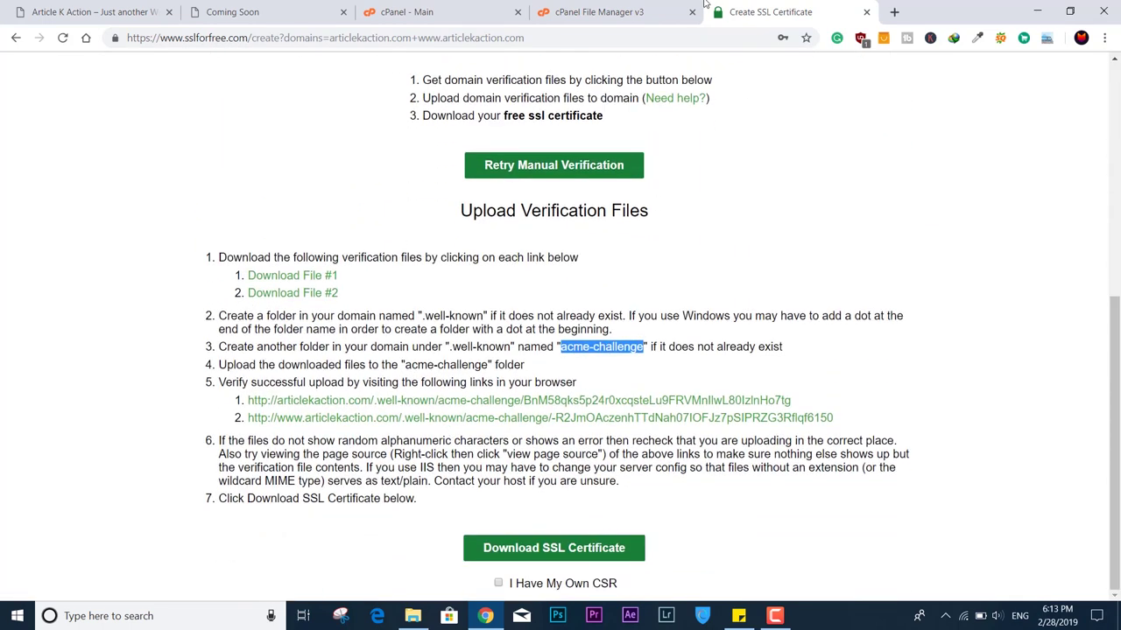
click(623, 12)
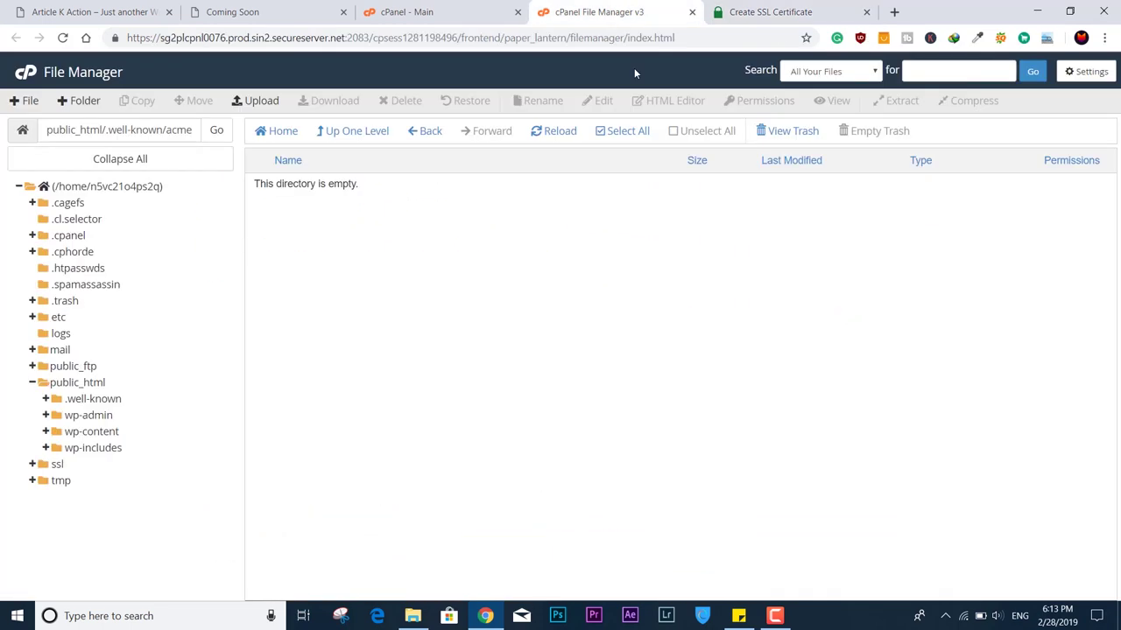
click(249, 109)
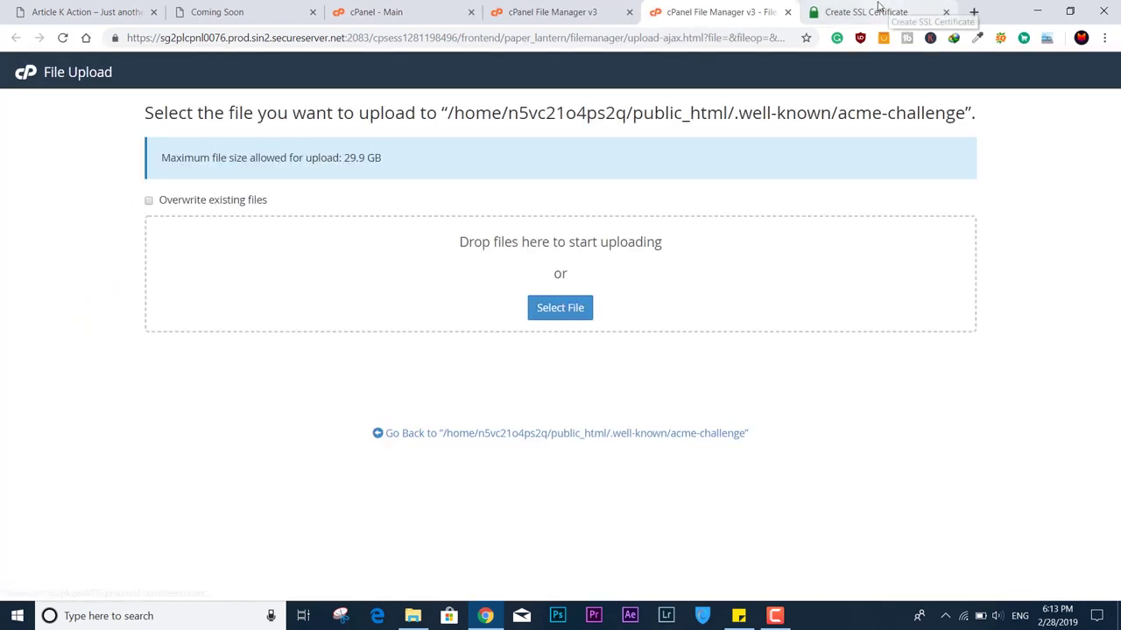
click(875, 12)
click(713, 11)
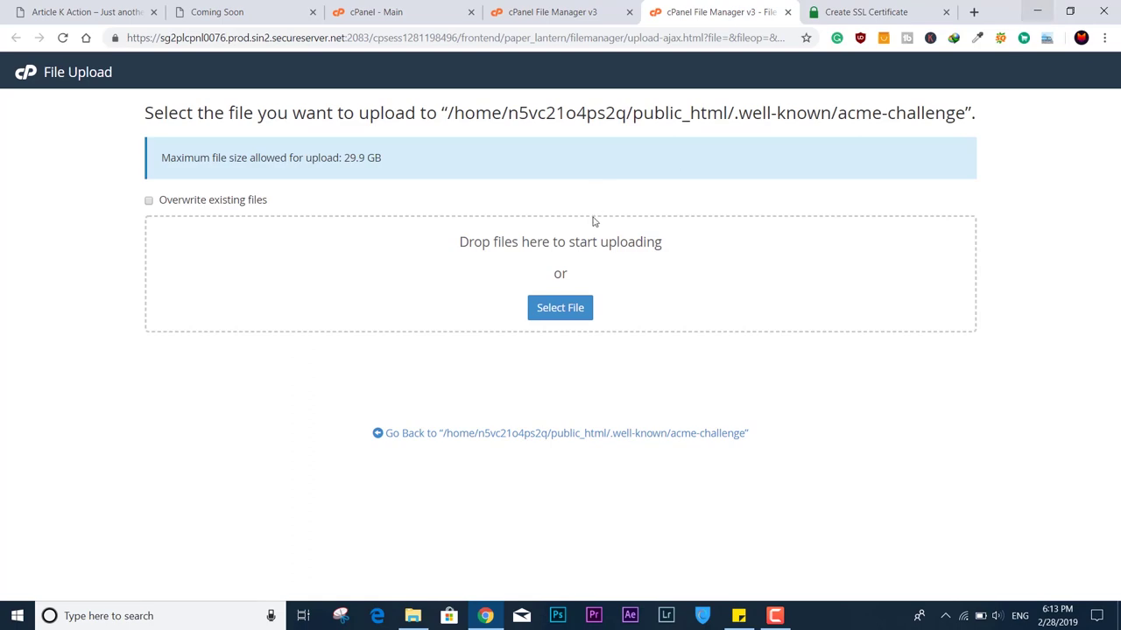
Upload the first downloaded verification file, whose name starts with BnM58, from the Desktop to the acme-challenge folder.
click(565, 309)
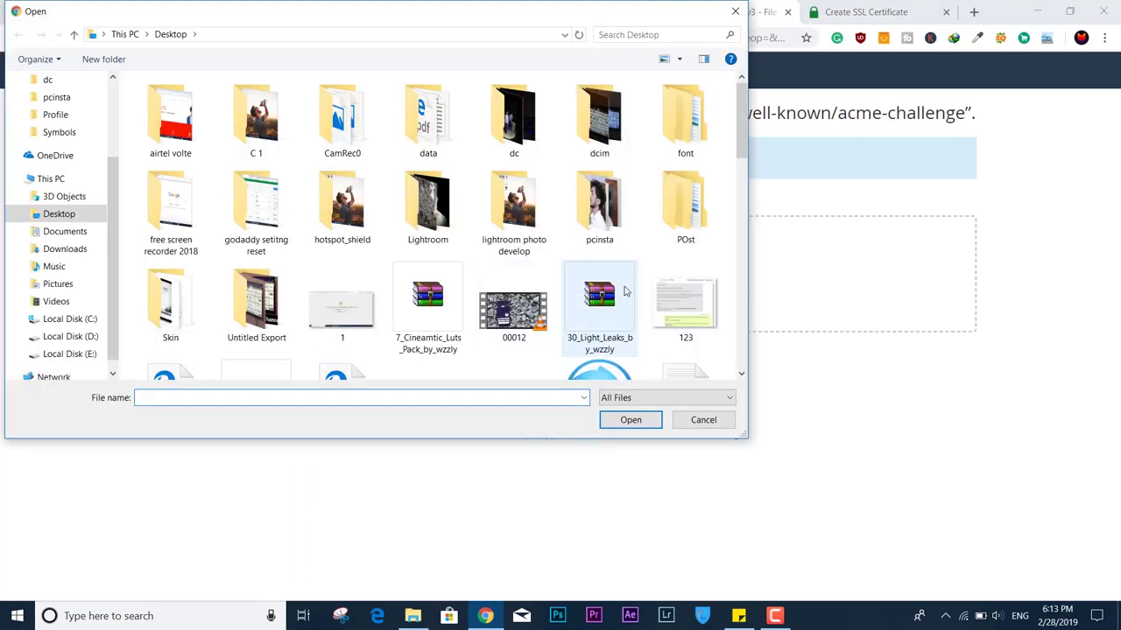
scroll(508, 289, down, 6)
click(456, 277)
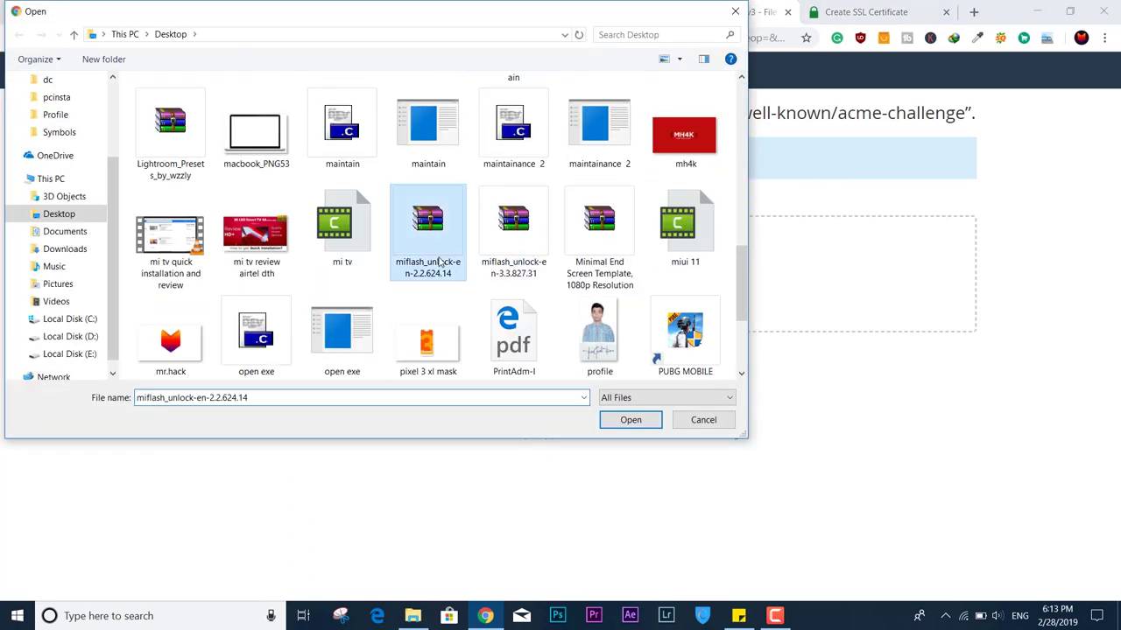
key(b)
click(592, 145)
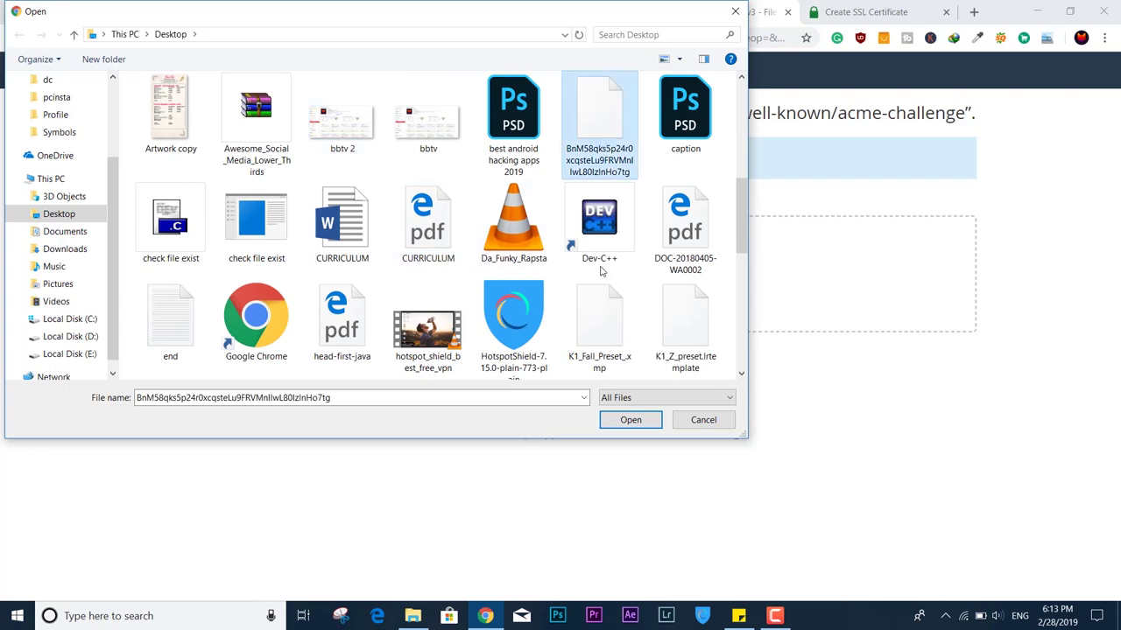
click(627, 419)
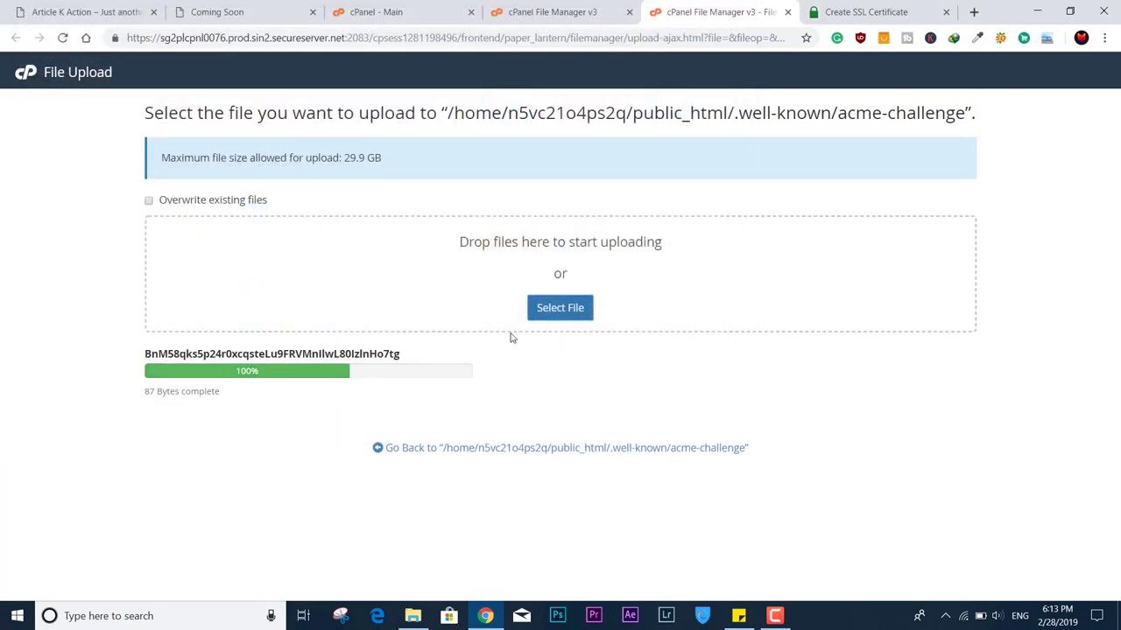
Upload the second verification file, whose name starts with -R2Jm, from the Desktop to acme-challenge and close the upload page.
click(561, 307)
click(537, 339)
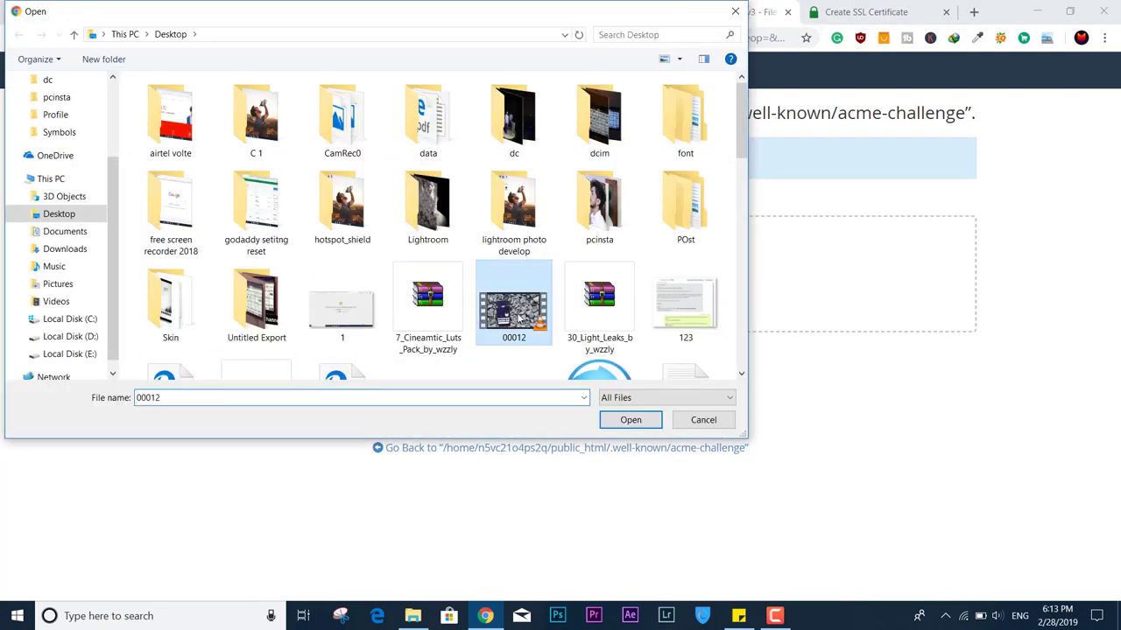
key(minus)
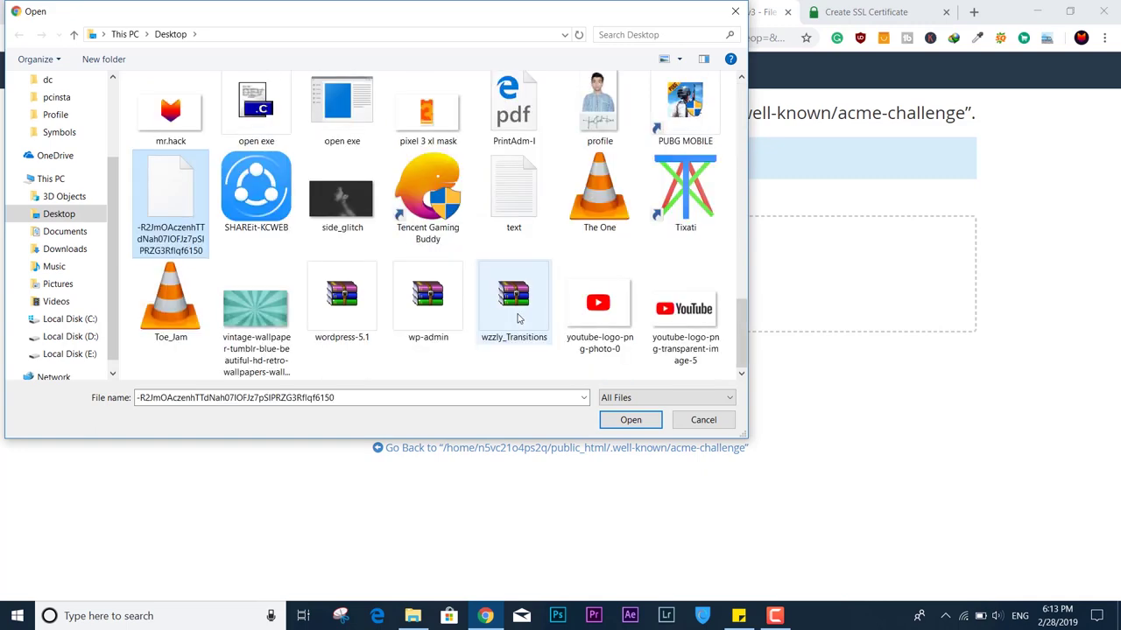
click(630, 421)
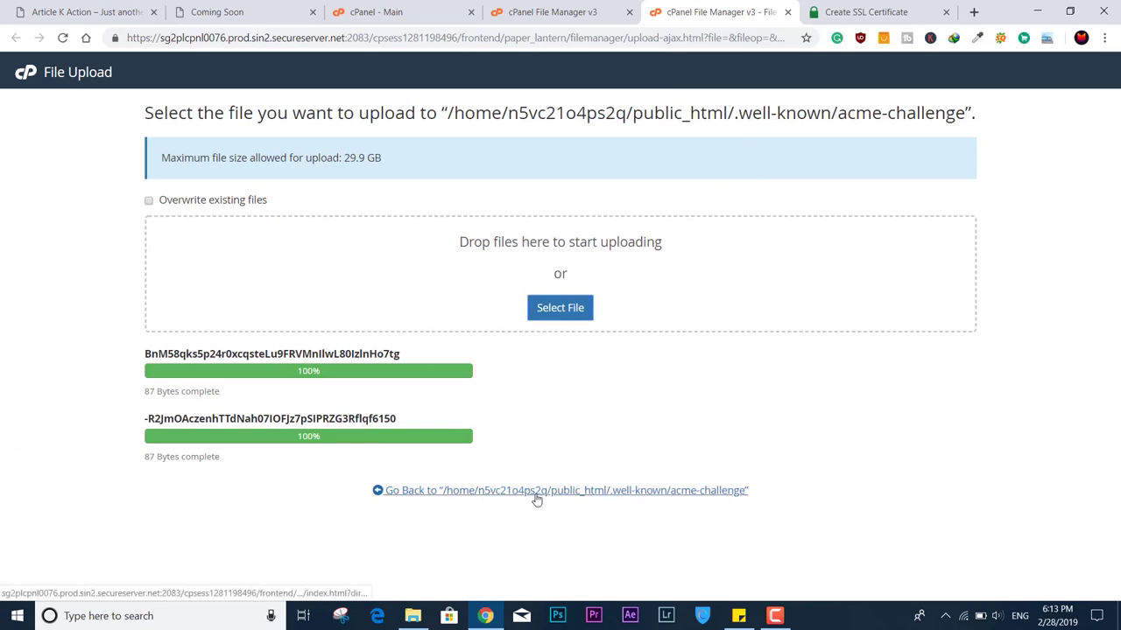
key(ctrl+w)
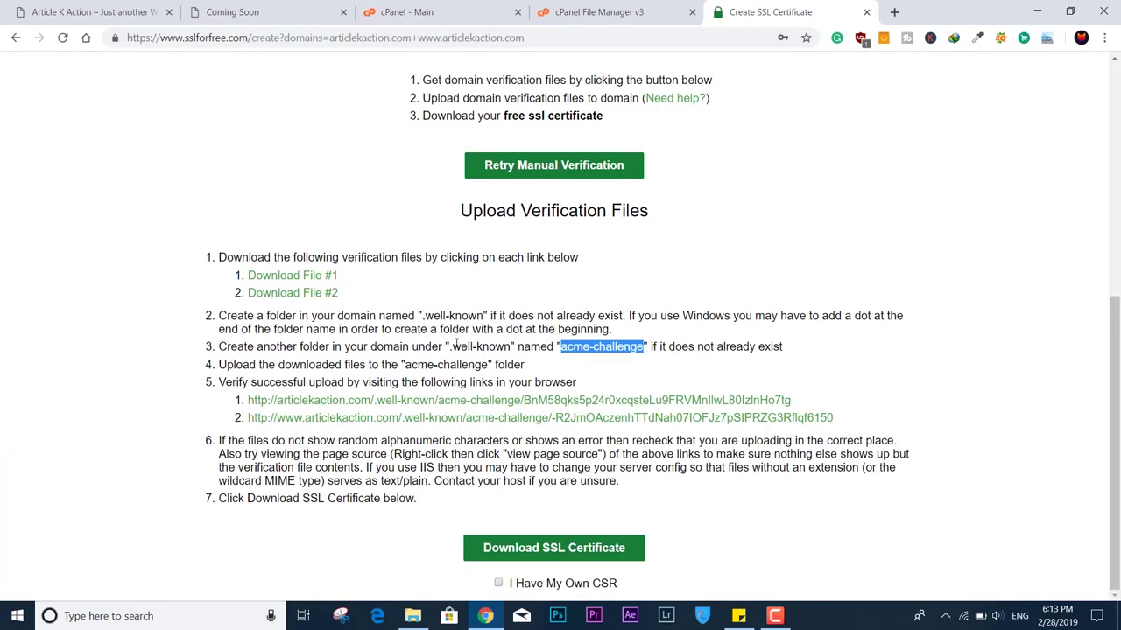
Check both uploaded files by visiting the two verification links in the SSL For Free instructions, closing each page after viewing it.
click(306, 382)
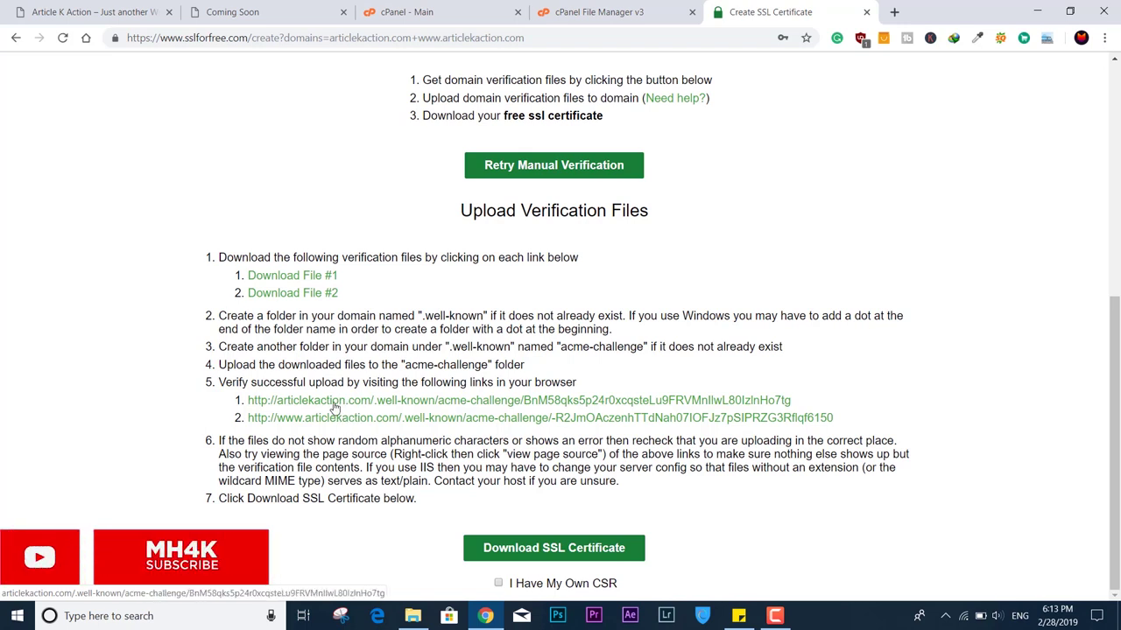
drag(407, 362, 492, 368)
click(499, 383)
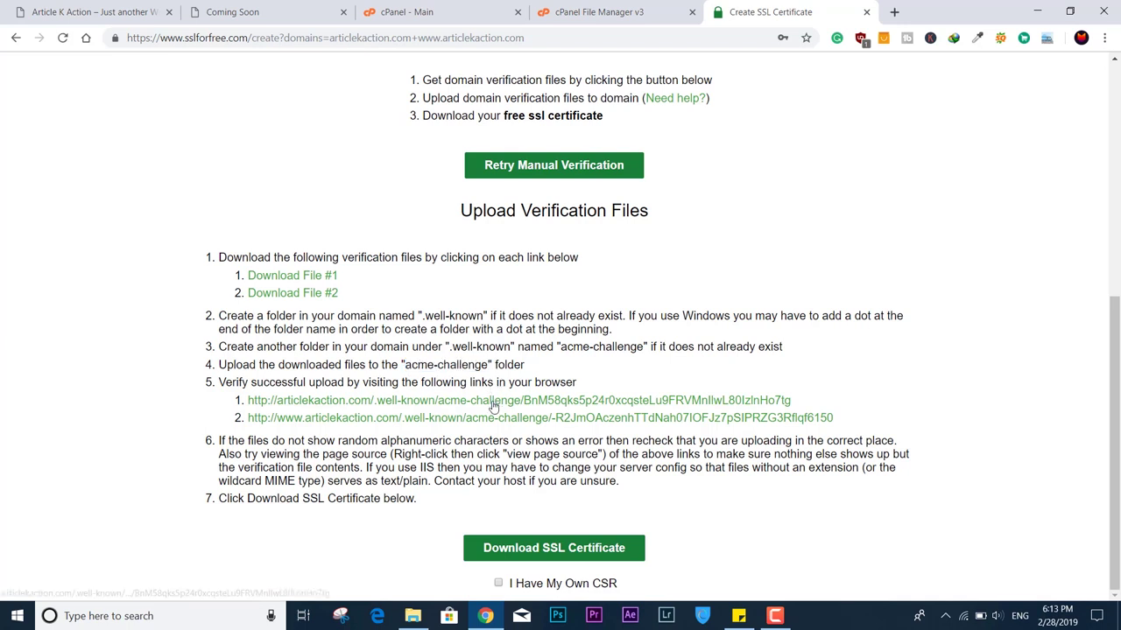
click(492, 402)
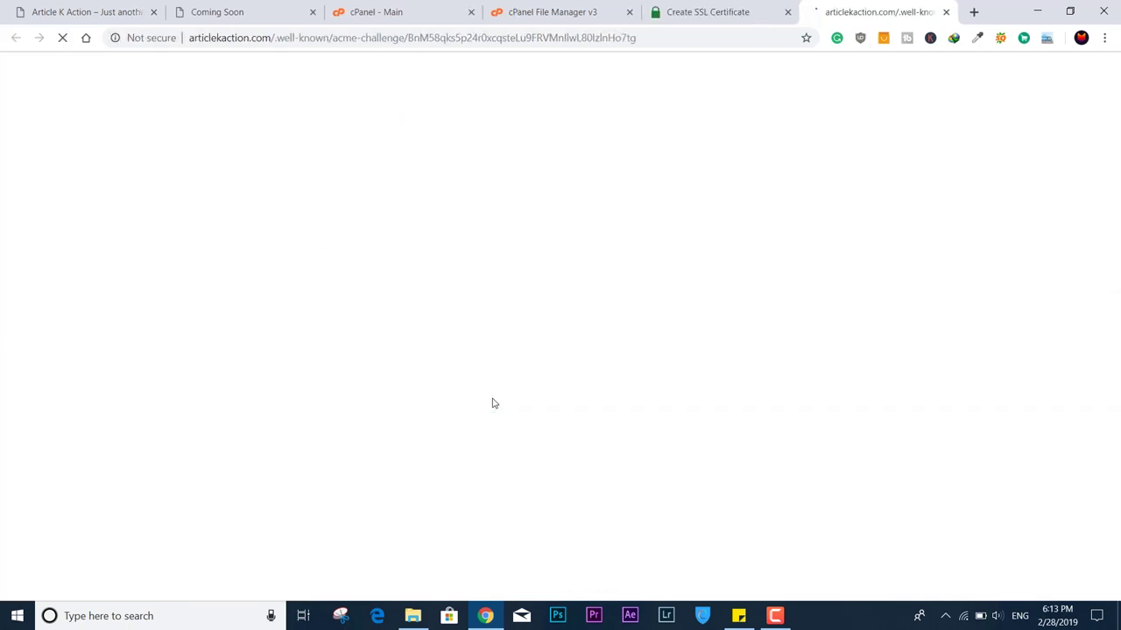
drag(528, 96, 64, 124)
click(452, 56)
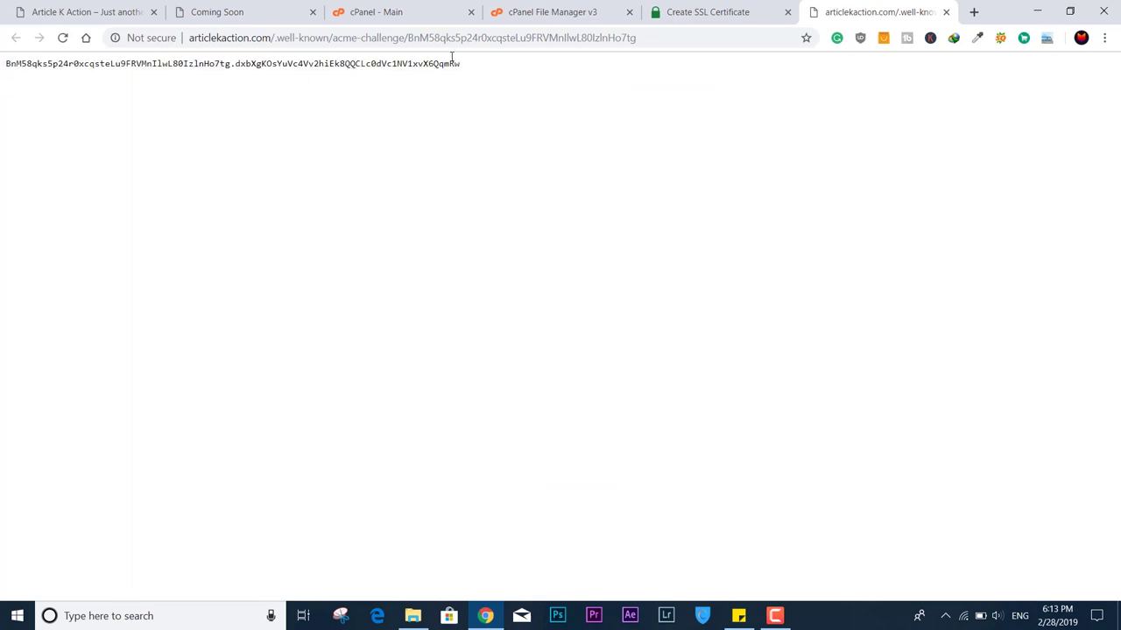
click(945, 12)
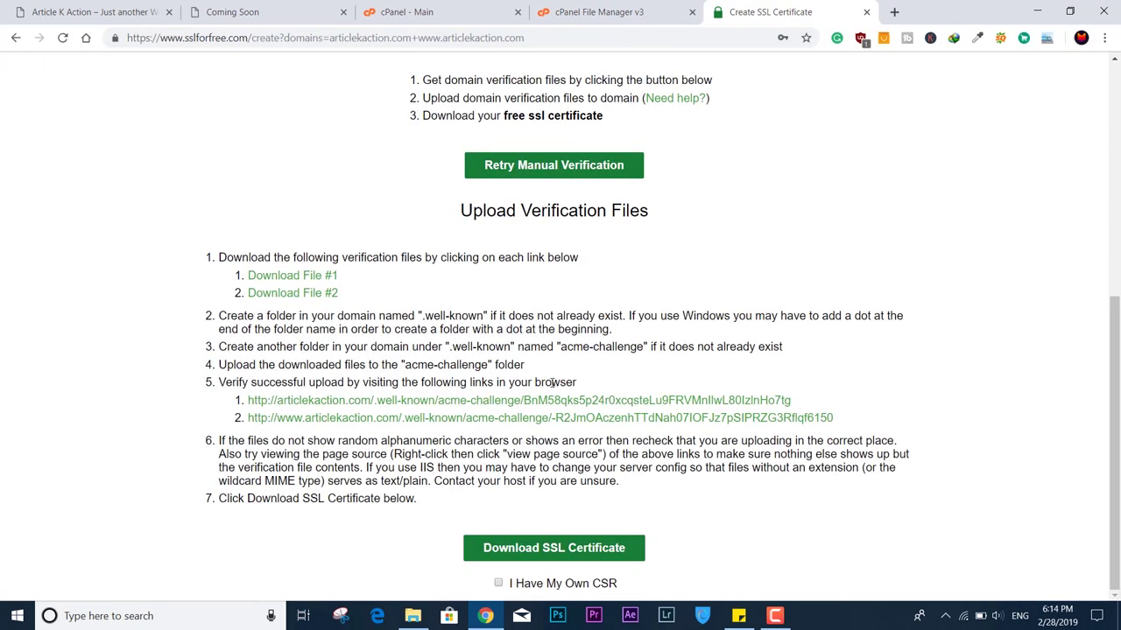
click(530, 417)
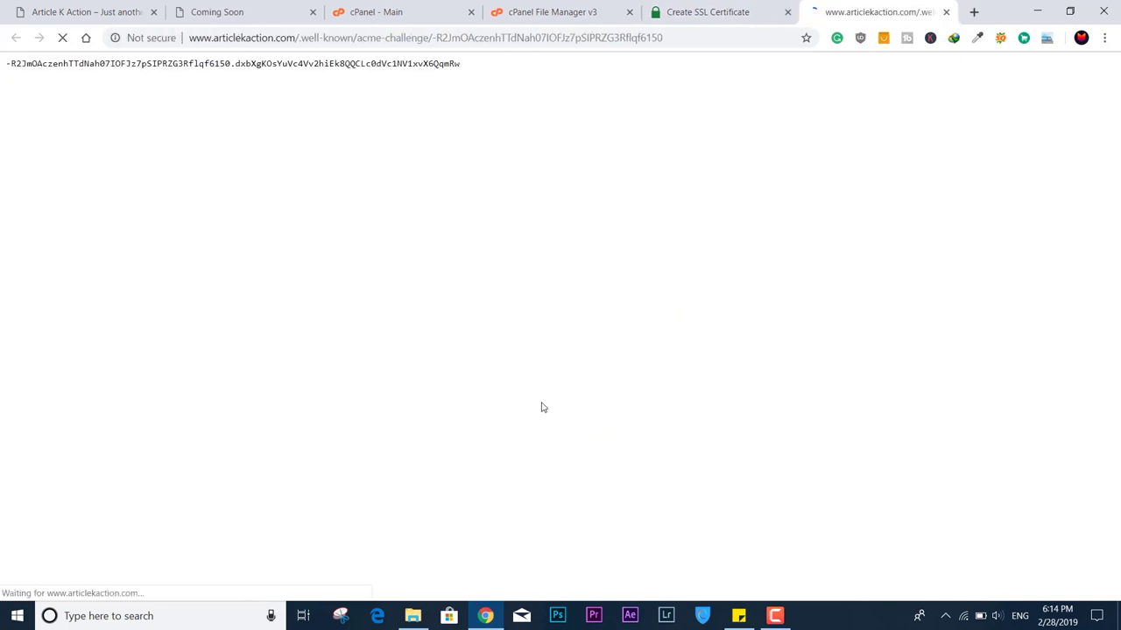
click(946, 12)
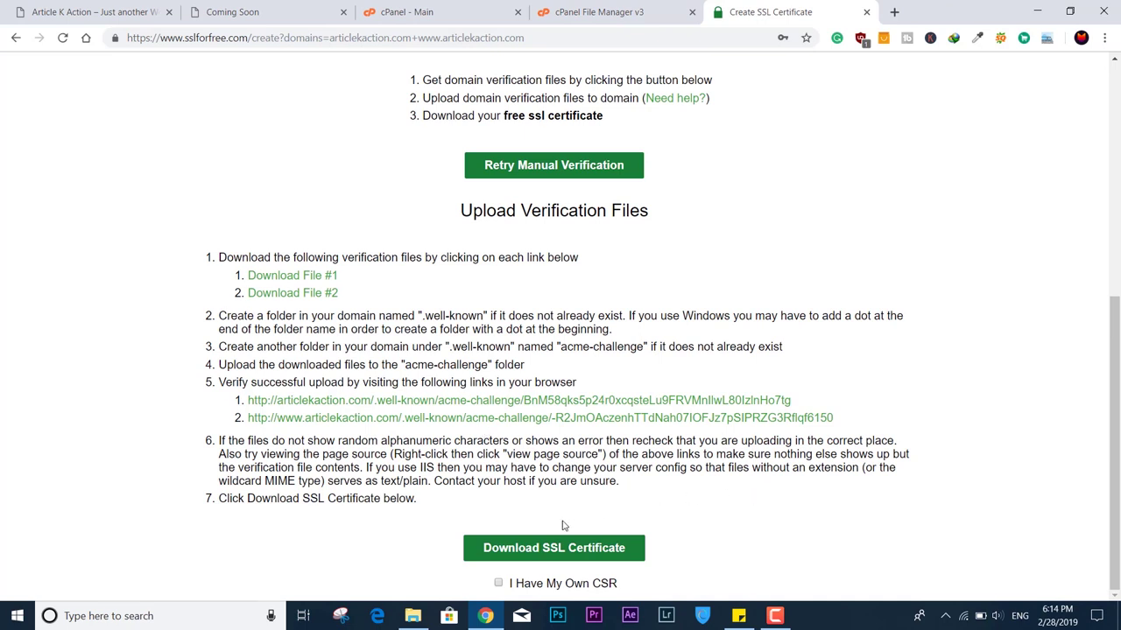
Generate the SSL certificate for the verified domain and download all SSL certificate files.
click(555, 547)
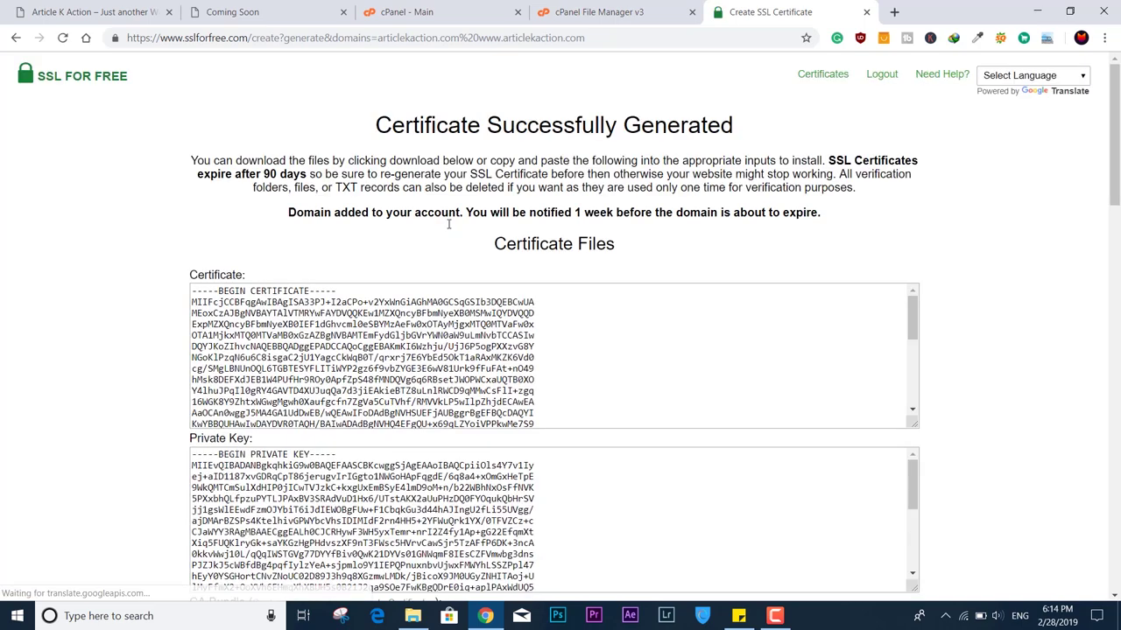
drag(1115, 131, 1105, 327)
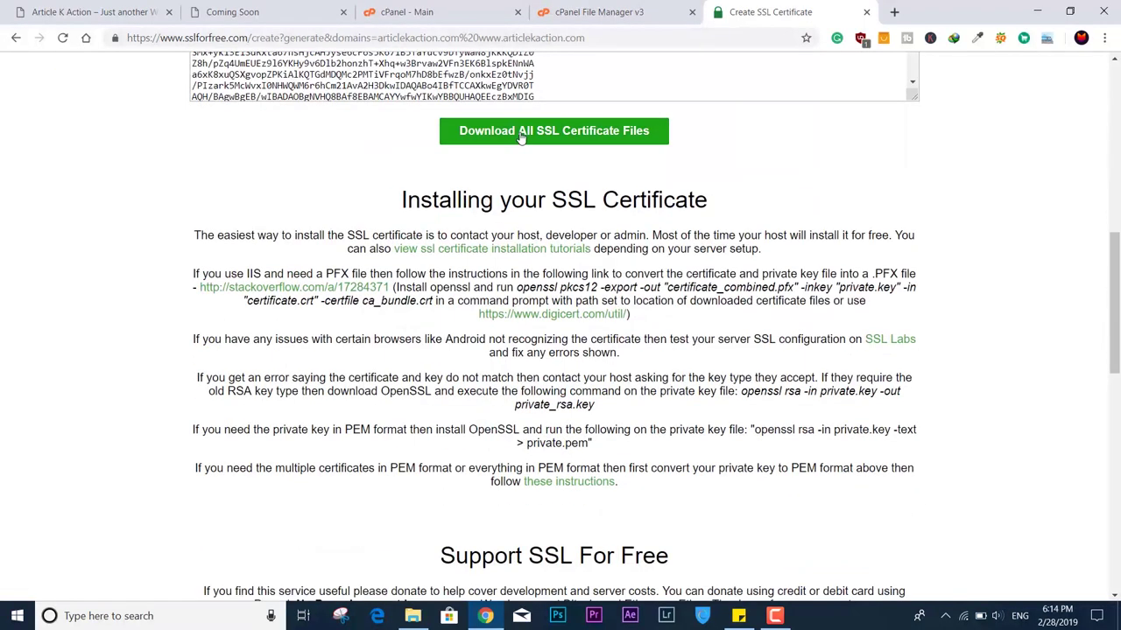
click(521, 133)
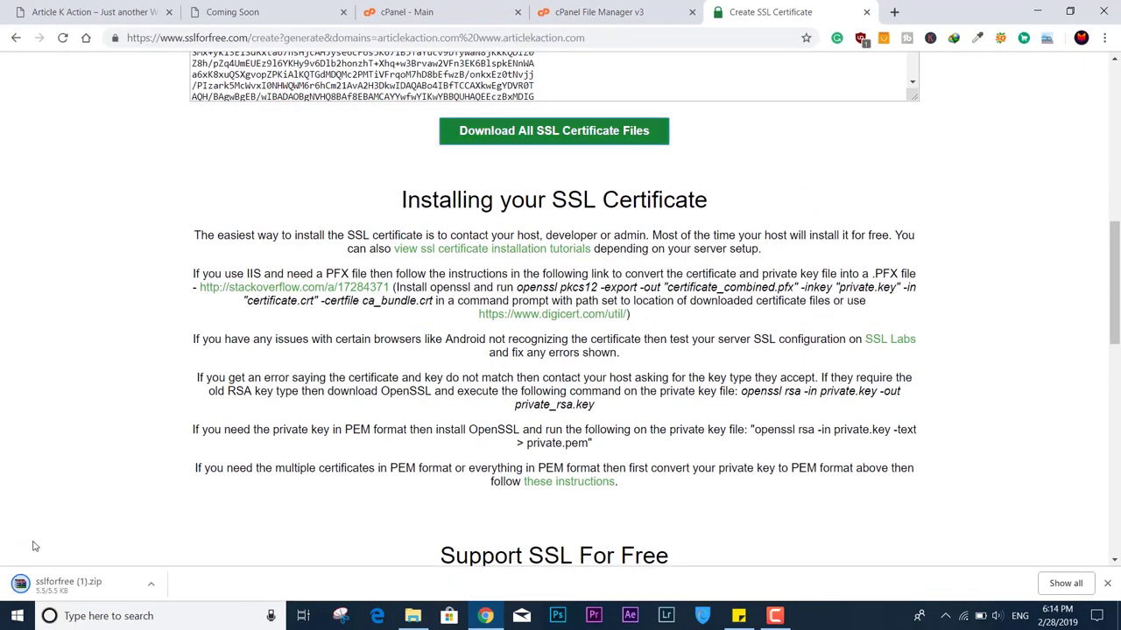
Extract ca_bundle.crt, certificate.crt and private.key from the downloaded zip into a new Desktop folder named certificate, and close the archive.
click(58, 596)
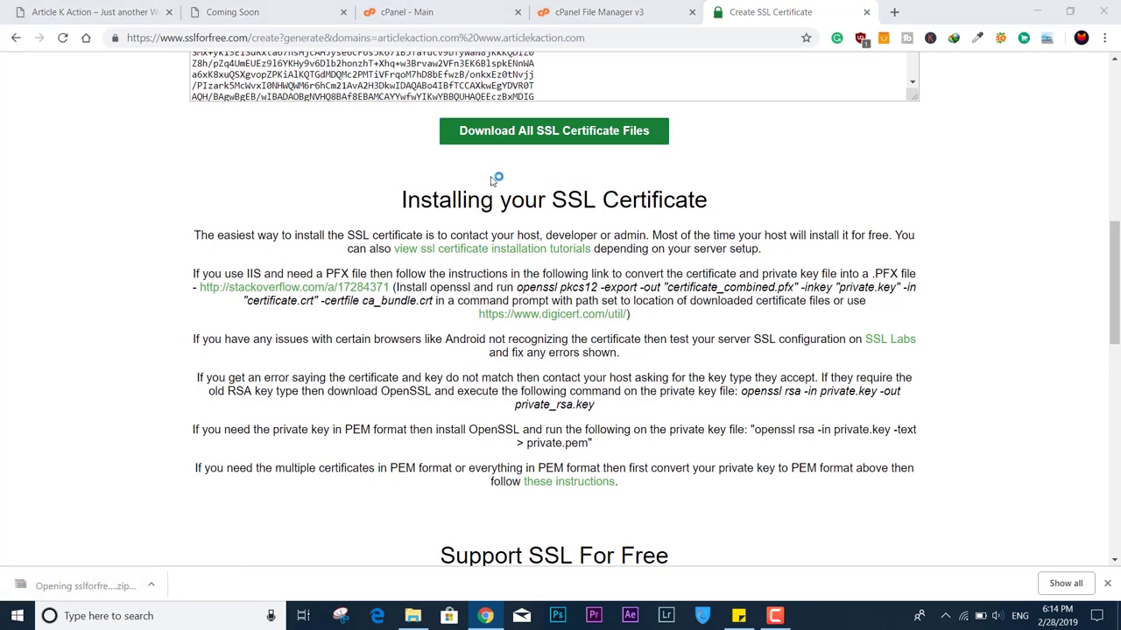
drag(307, 269, 284, 211)
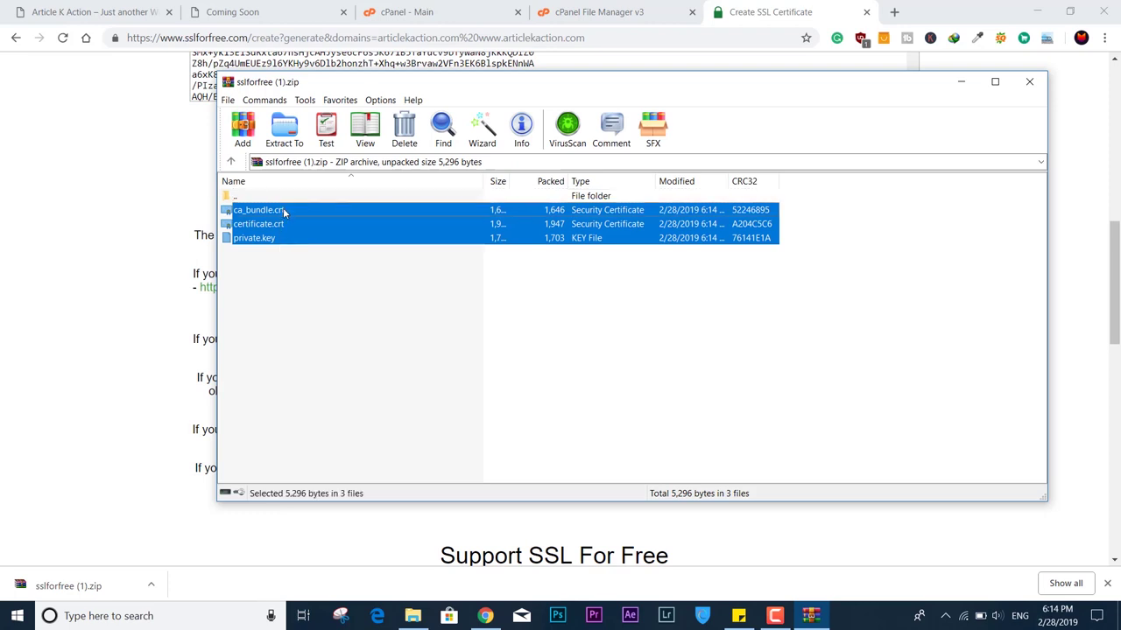
right_click(284, 211)
click(328, 274)
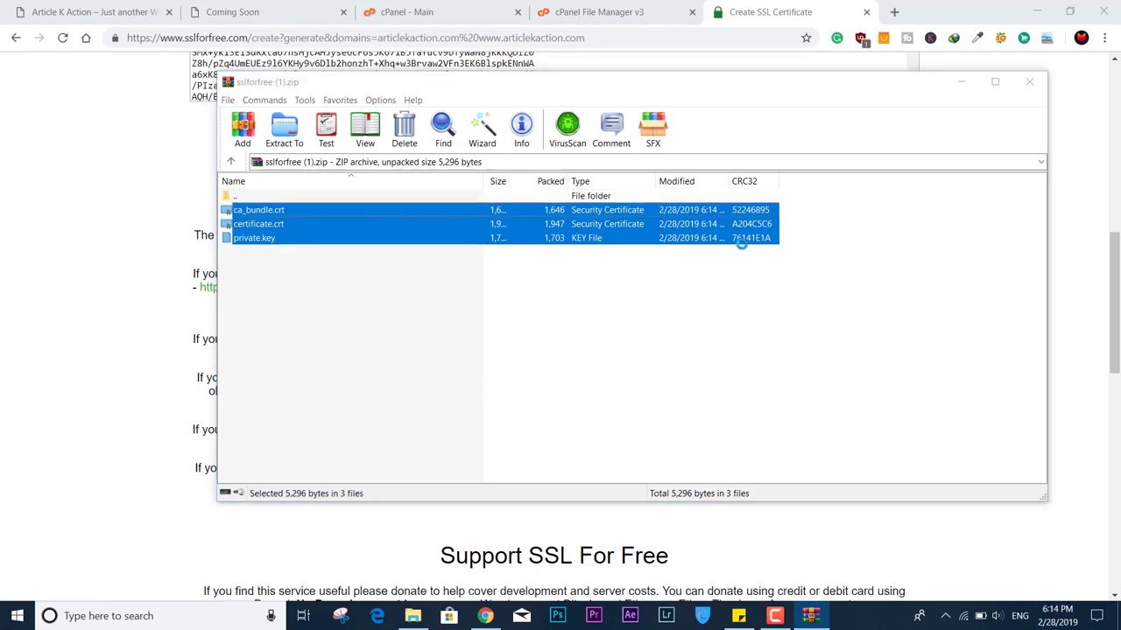
click(665, 210)
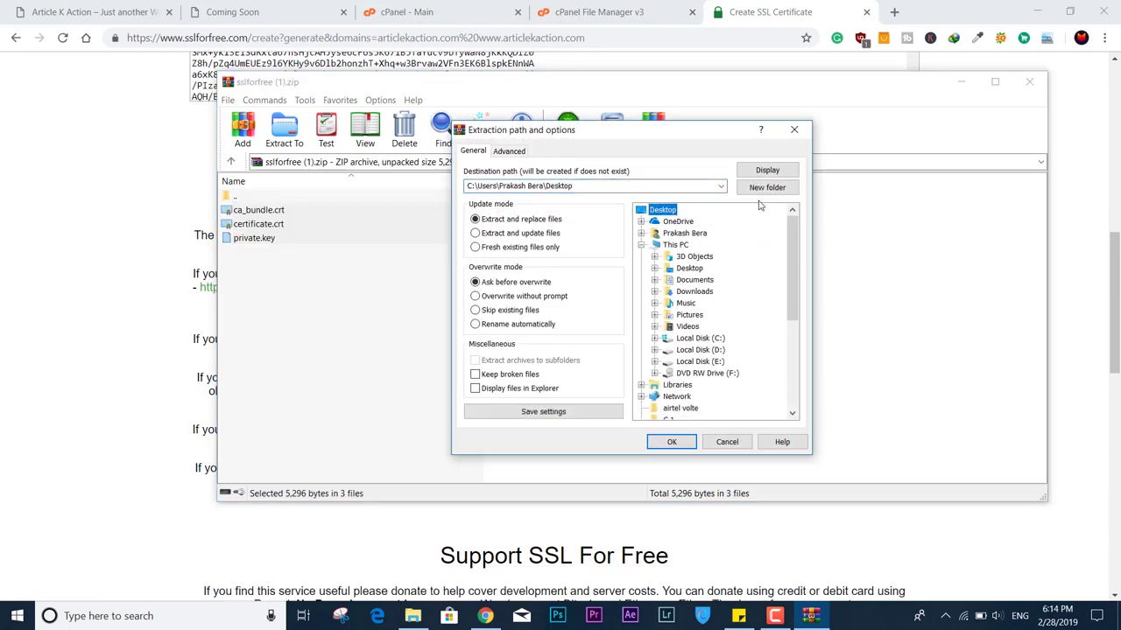
click(767, 187)
text(cer)
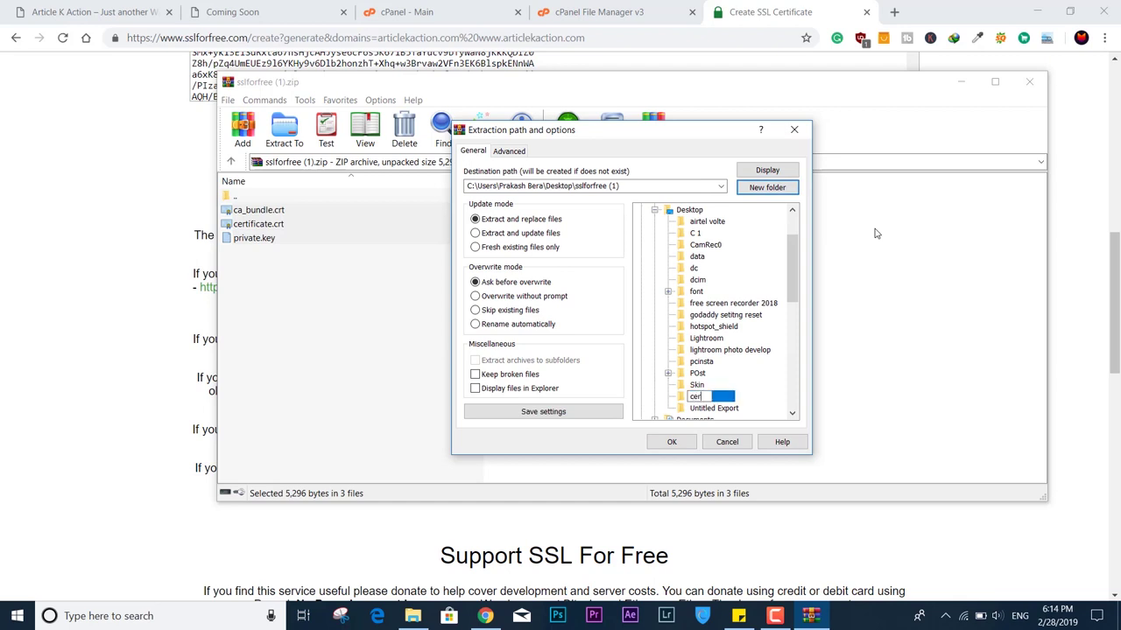
text(tificate)
key(Return)
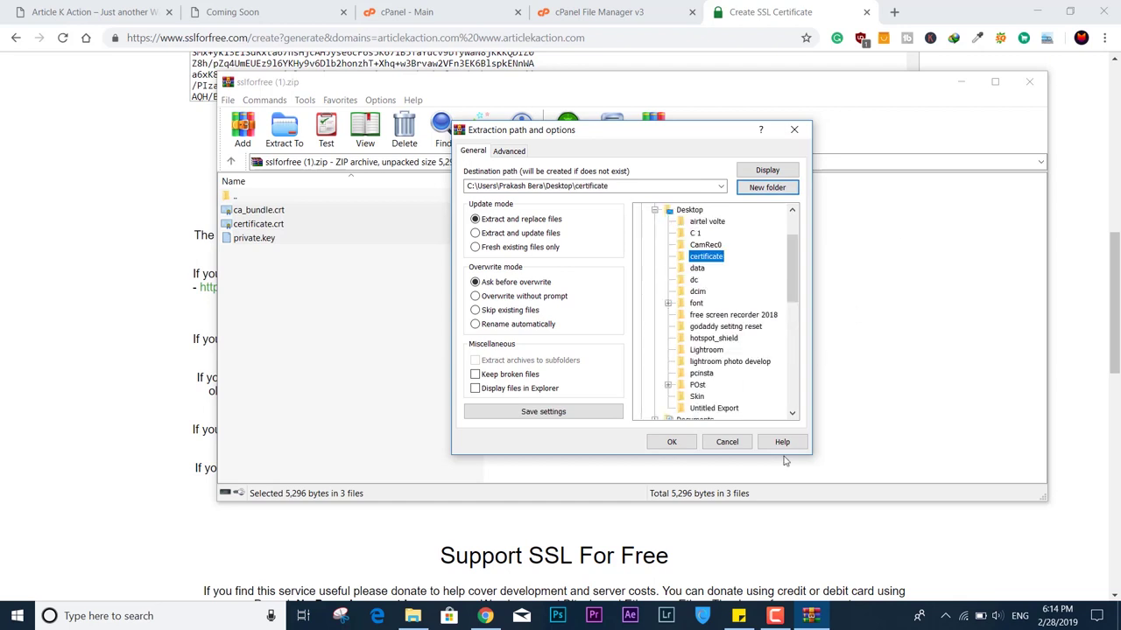
click(663, 445)
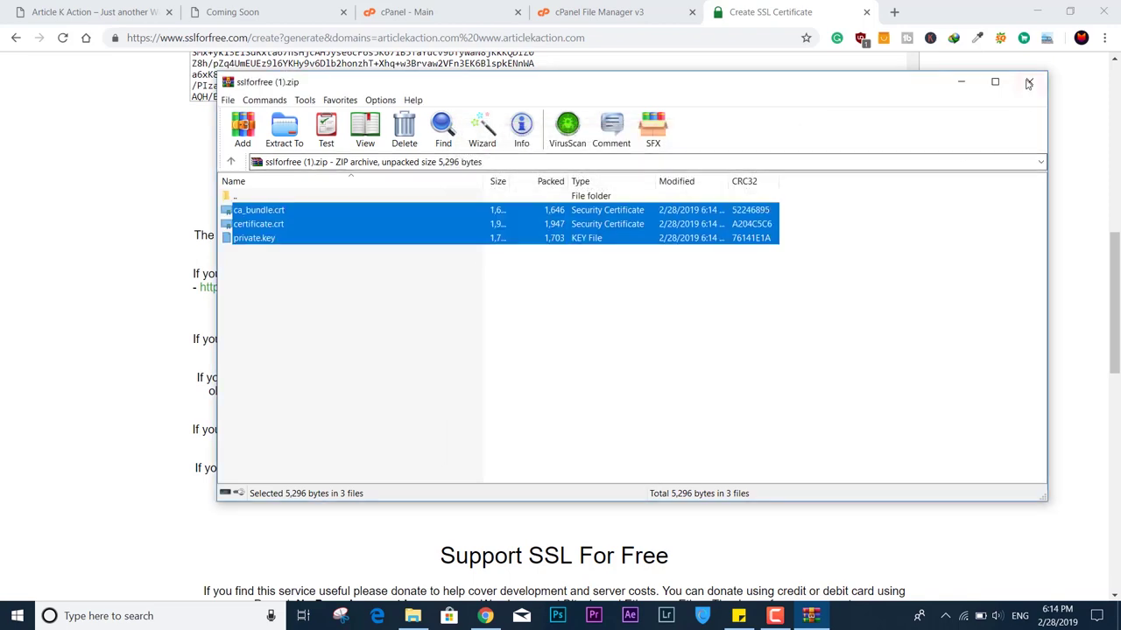
click(1029, 81)
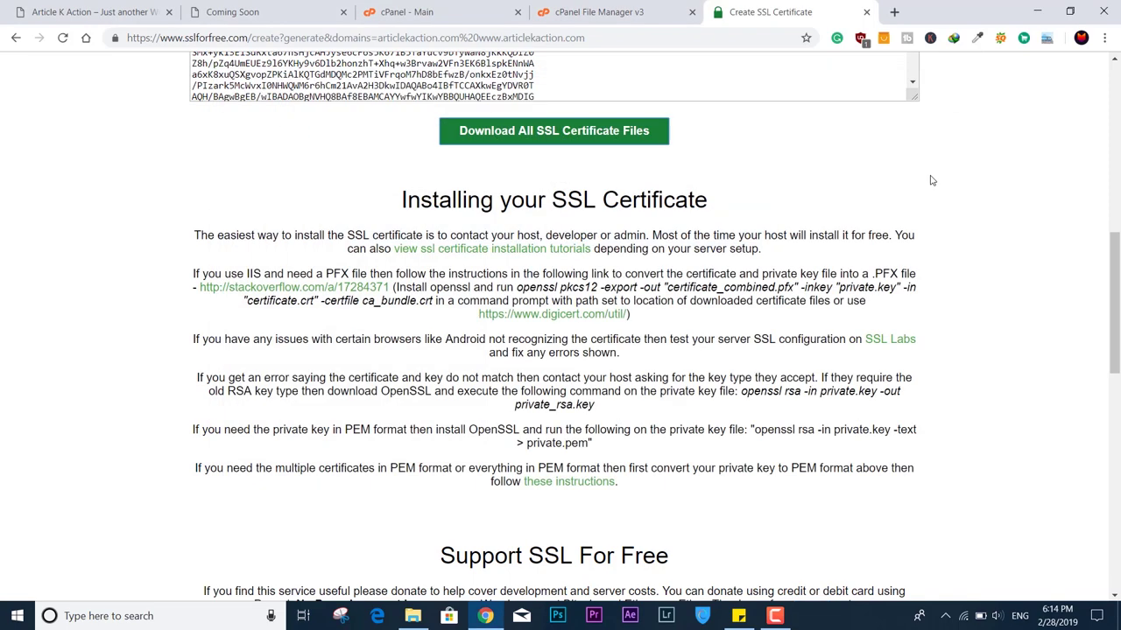
Close the SSL For Free page, confirming leaving the site, and open SSL/TLS from the Security section of cPanel's main page.
click(866, 13)
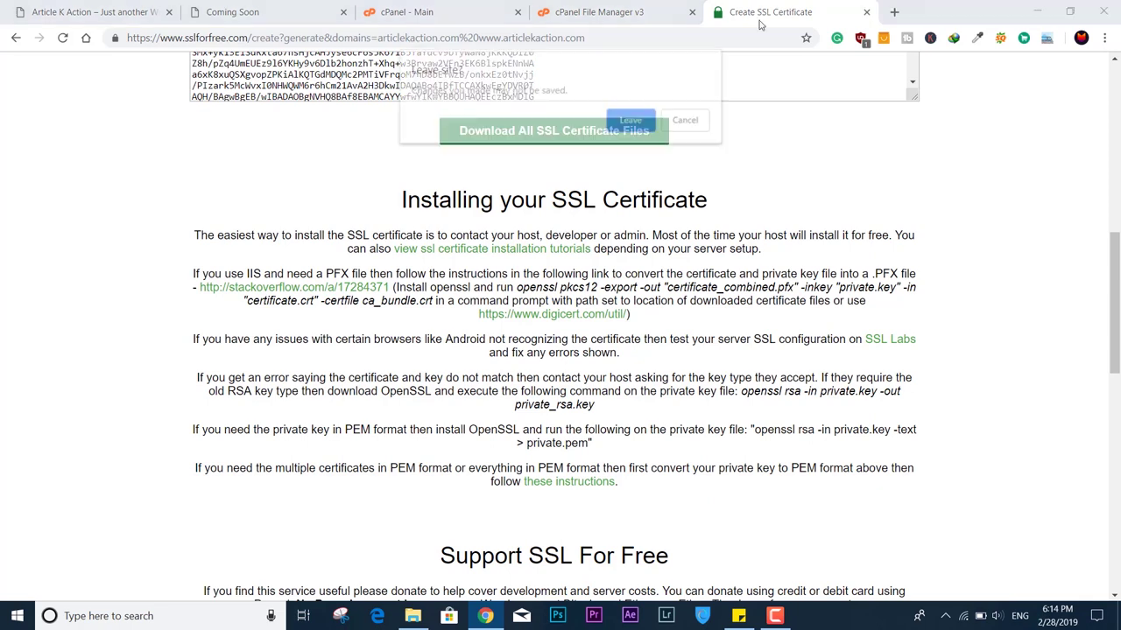
click(632, 121)
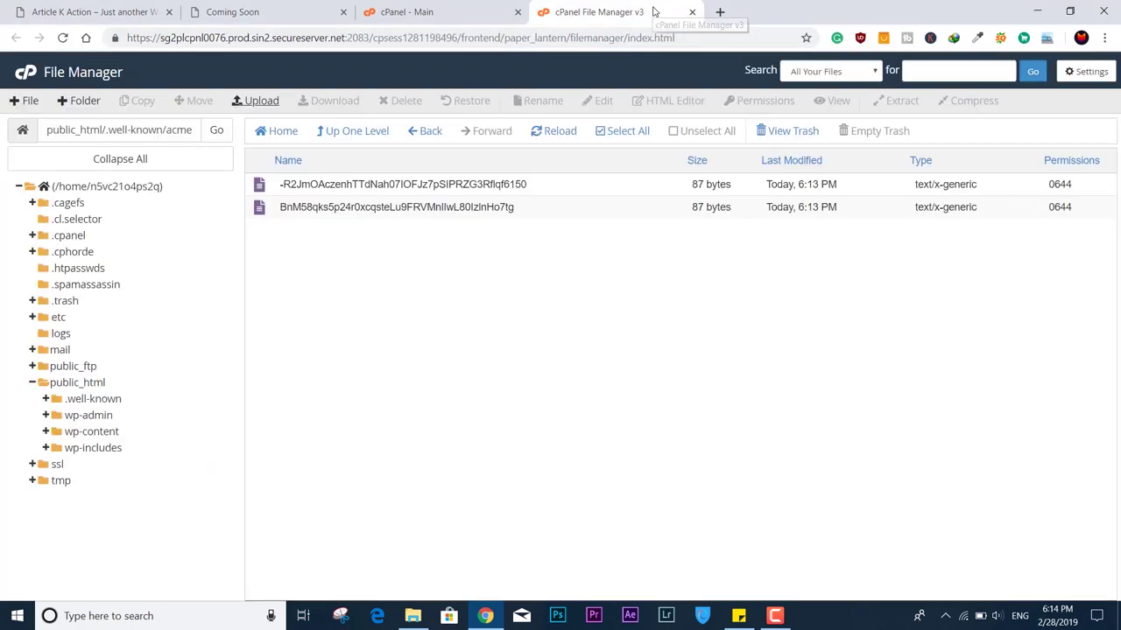
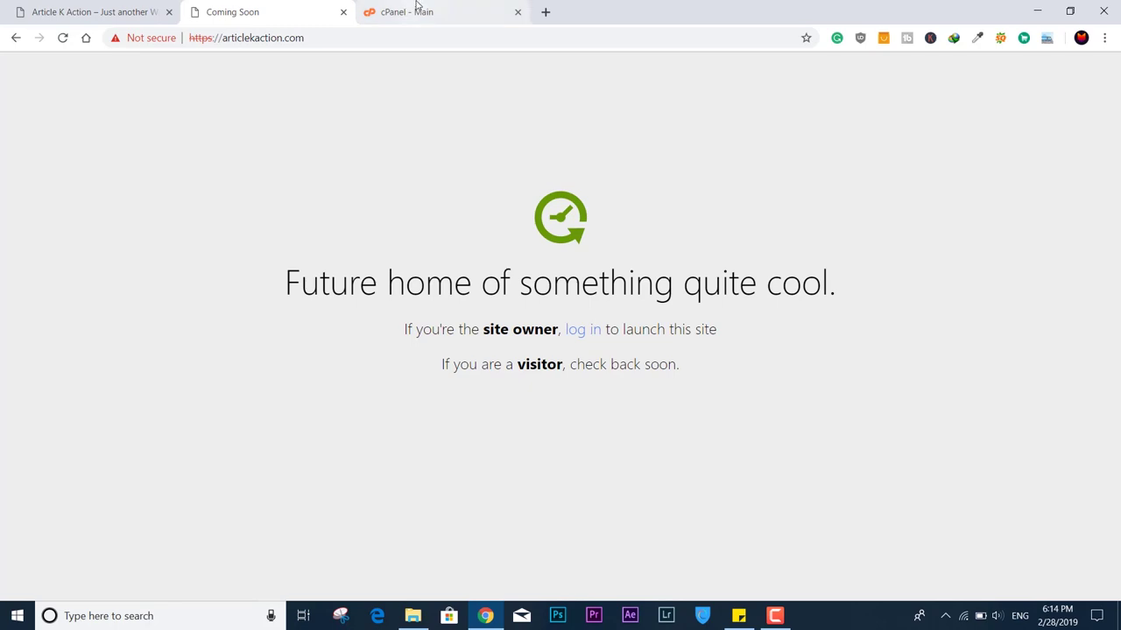
click(416, 11)
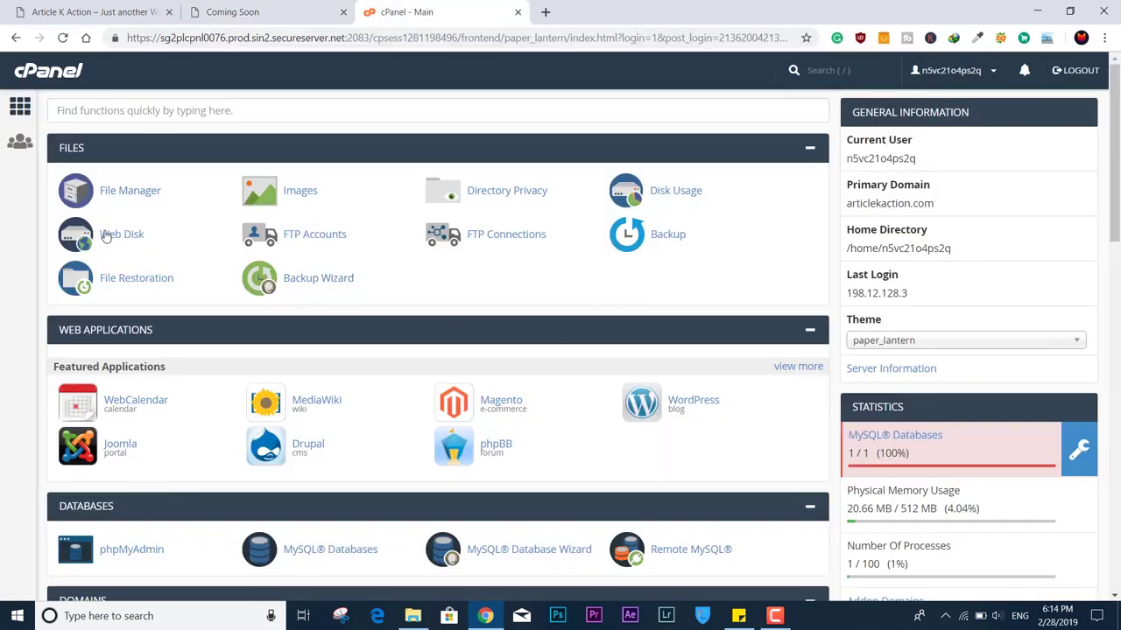
scroll(382, 362, down, 10)
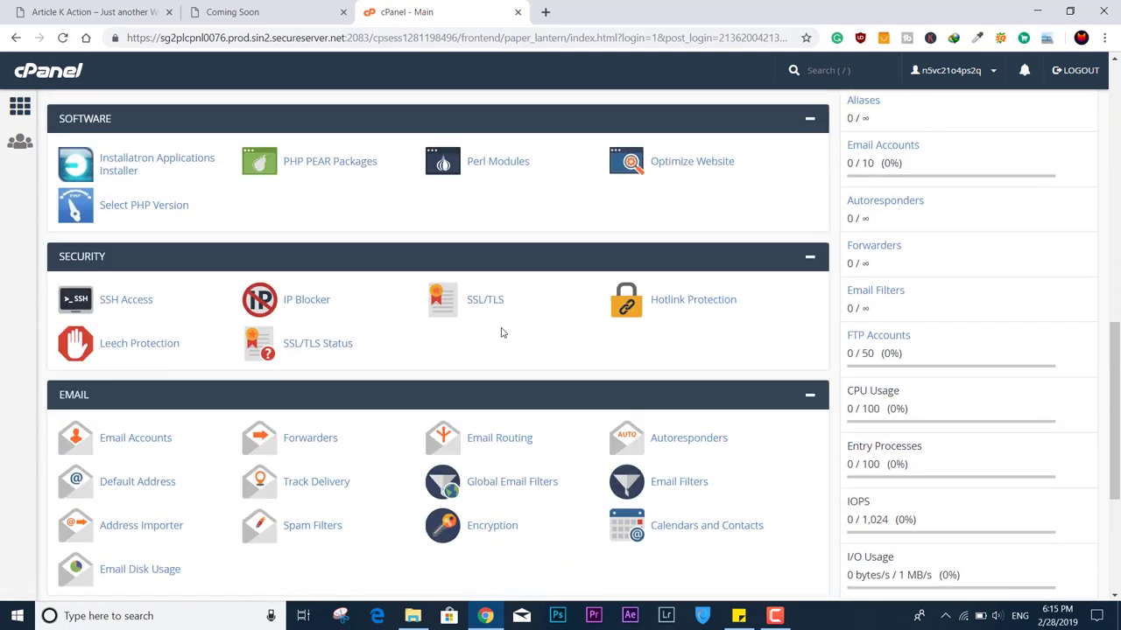
click(487, 302)
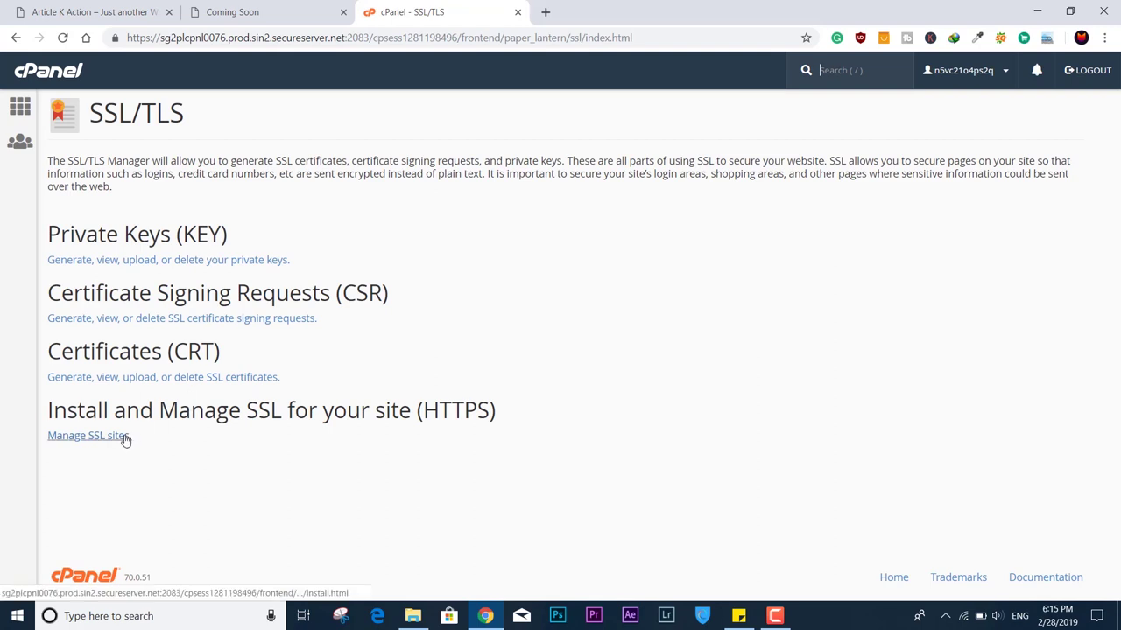
Open the private keys page of SSL/TLS and choose private.key from the Desktop certificate folder as the key file.
click(130, 261)
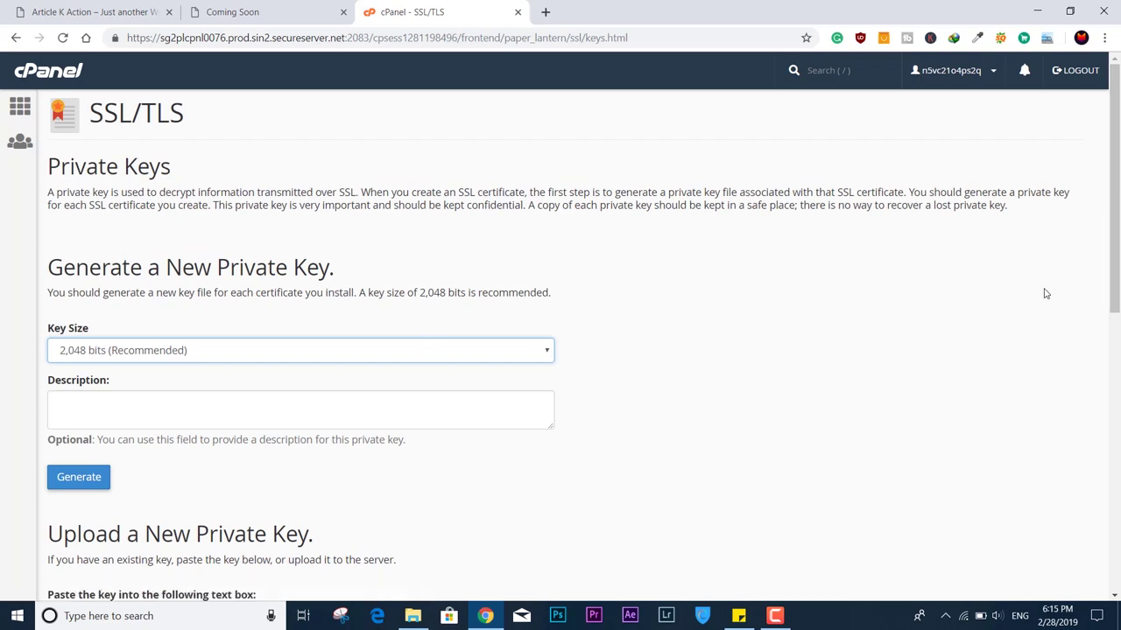
scroll(1045, 294, down, 7)
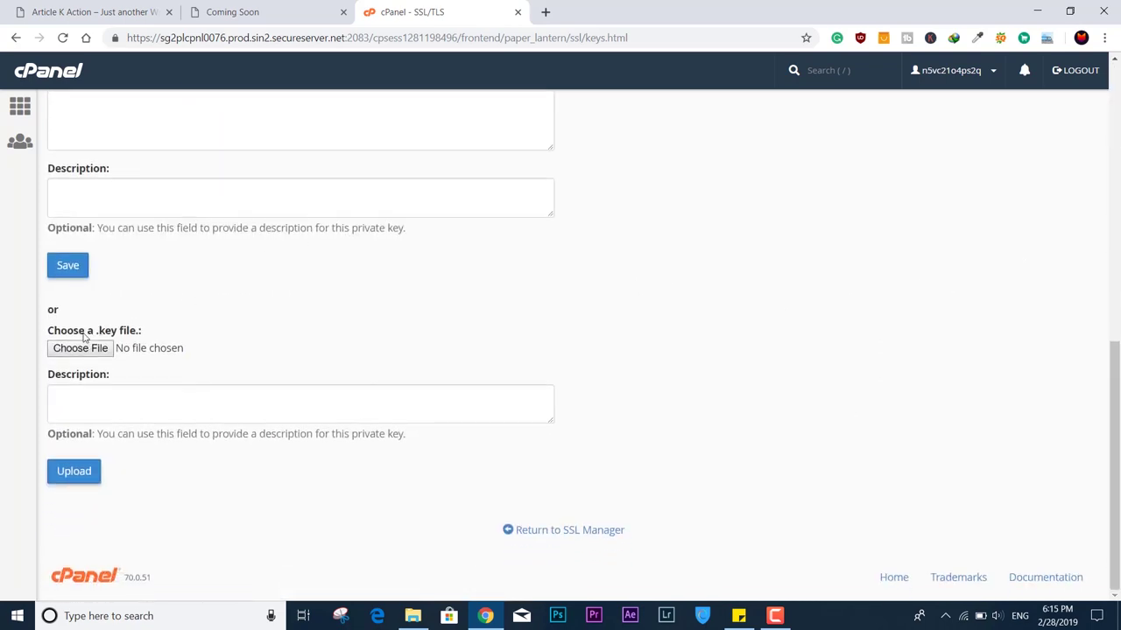
click(97, 350)
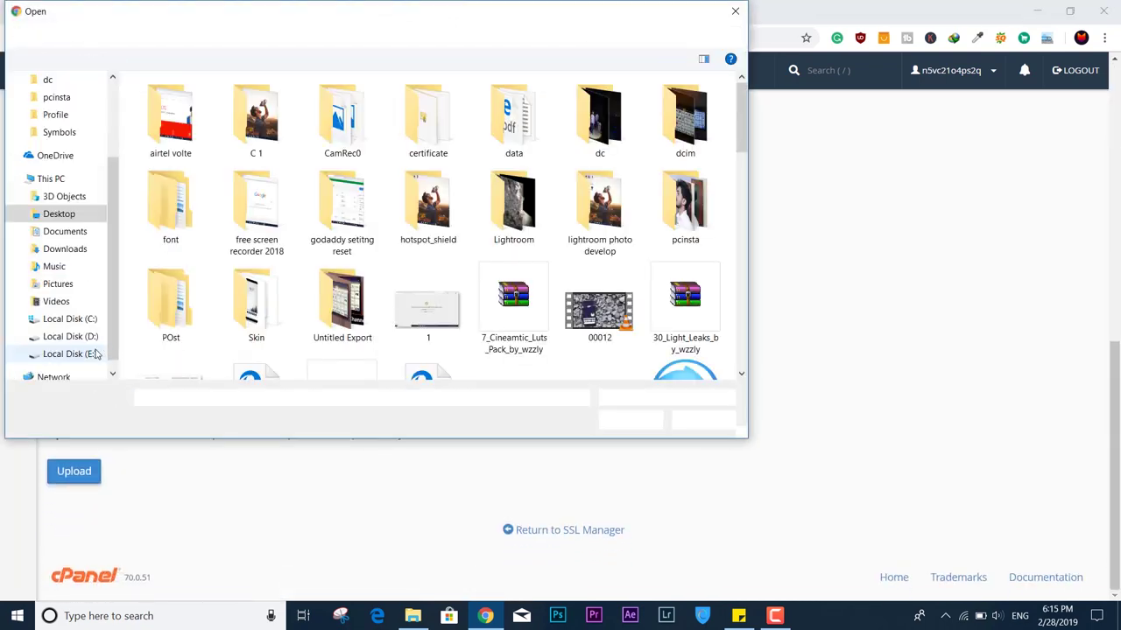
scroll(622, 247, down, 1)
scroll(621, 247, down, 10)
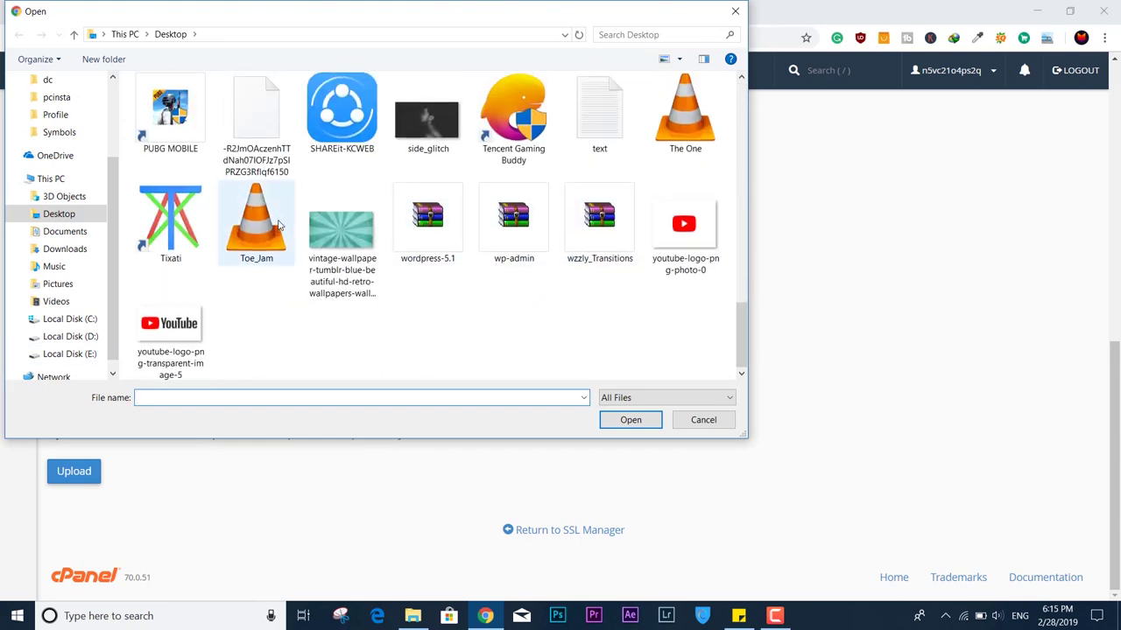
scroll(254, 193, up, 5)
click(254, 155)
scroll(440, 170, up, 5)
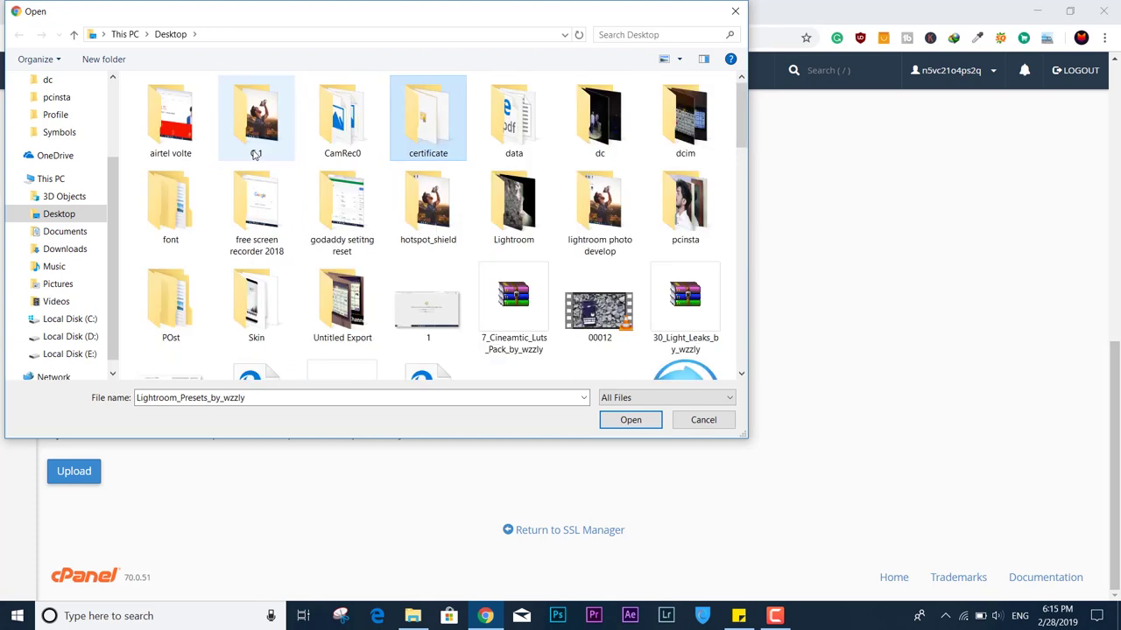
key(Return)
click(186, 139)
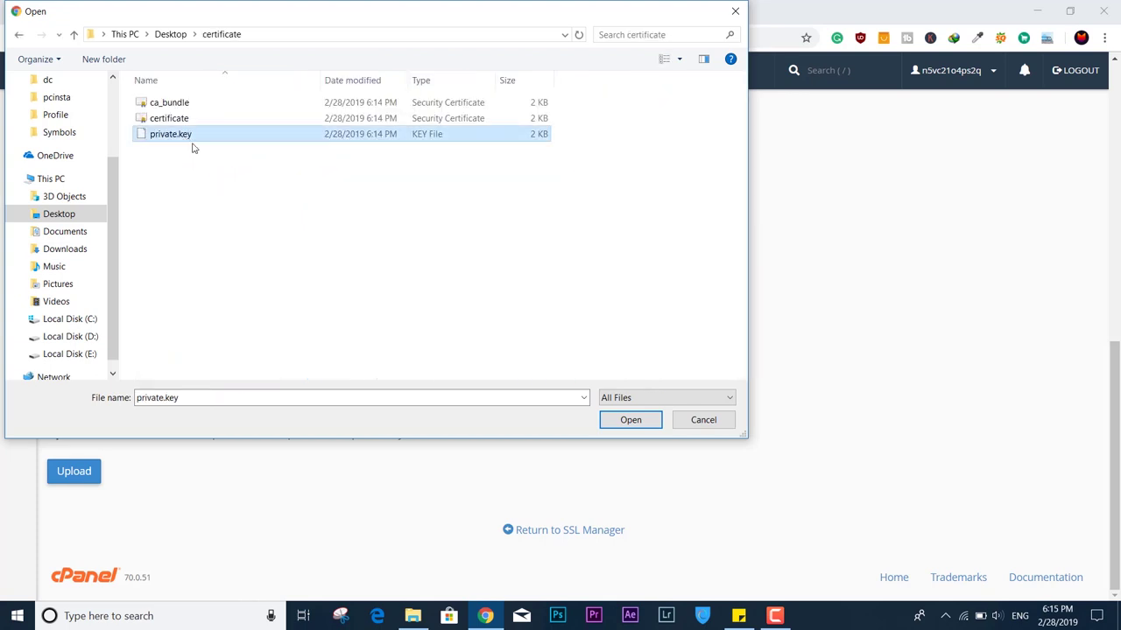
click(630, 420)
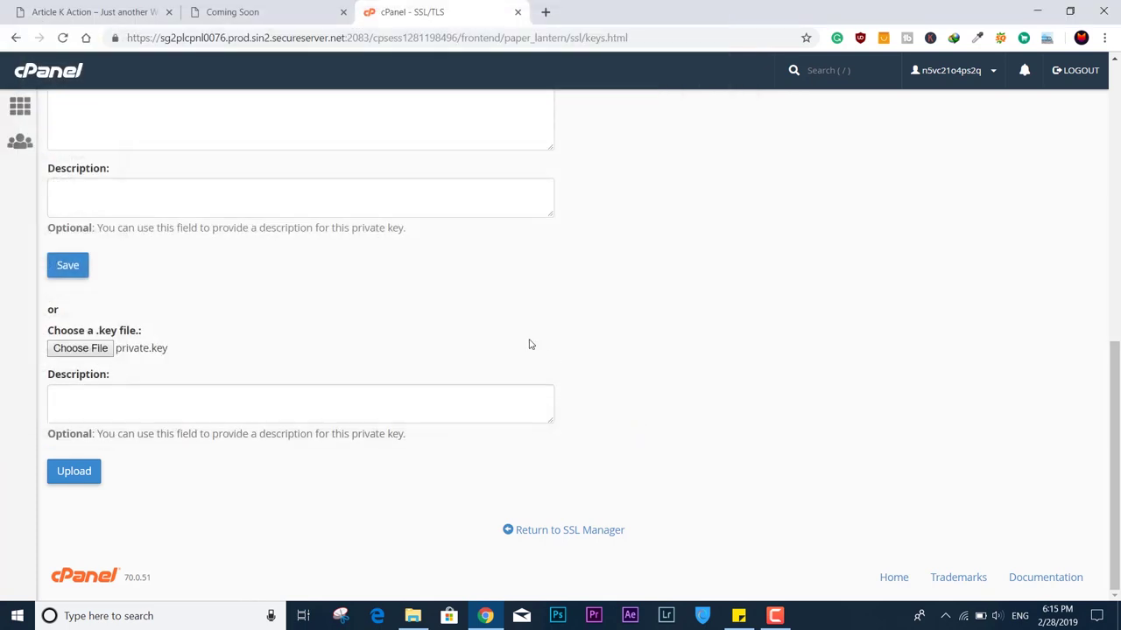
Upload the chosen private key file and go back to the Private Keys page to check the server's key list.
click(73, 471)
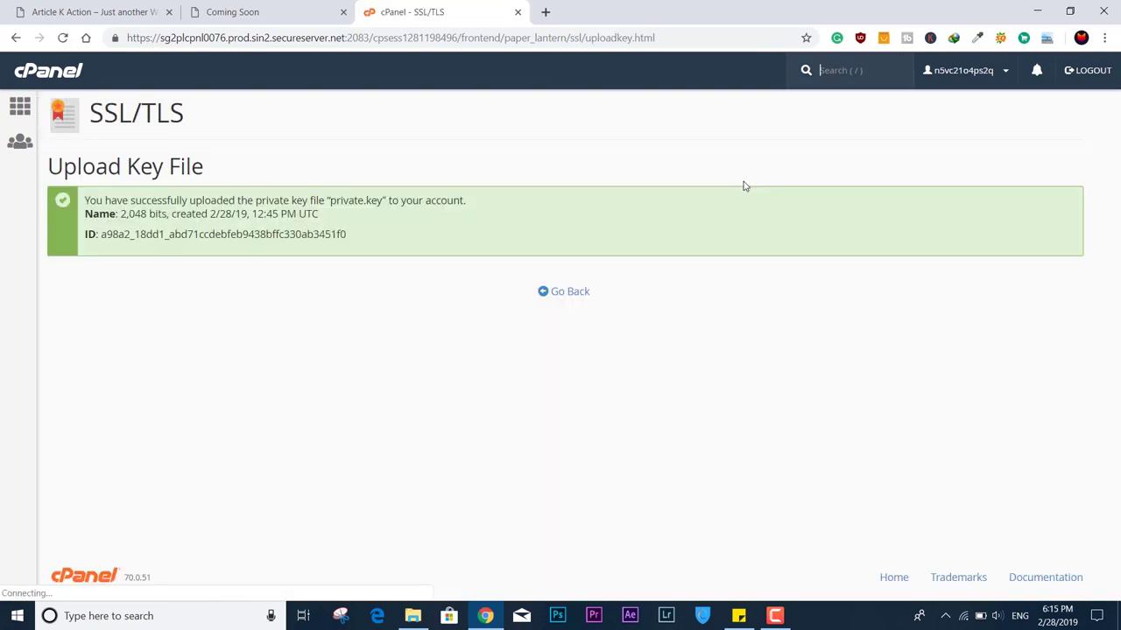
click(563, 296)
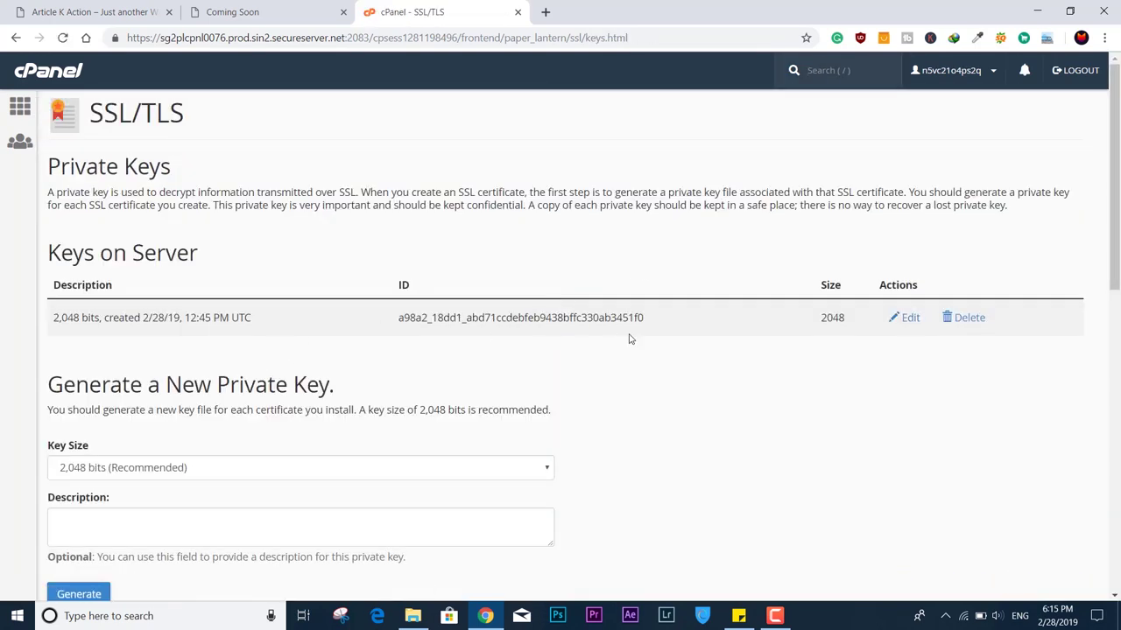
scroll(274, 339, down, 4)
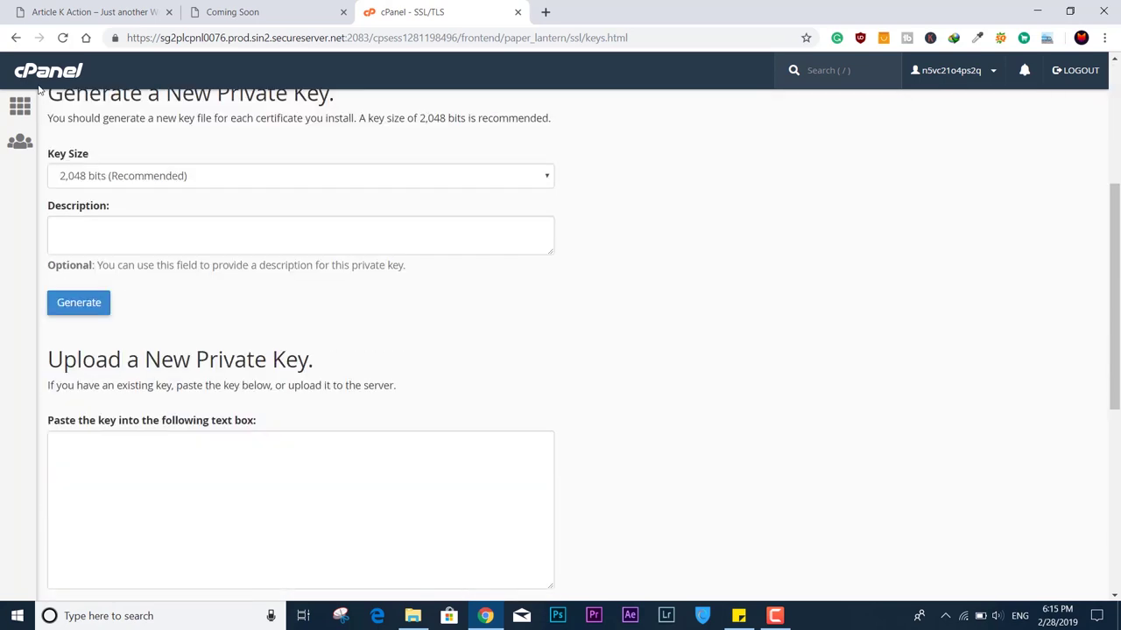
click(16, 40)
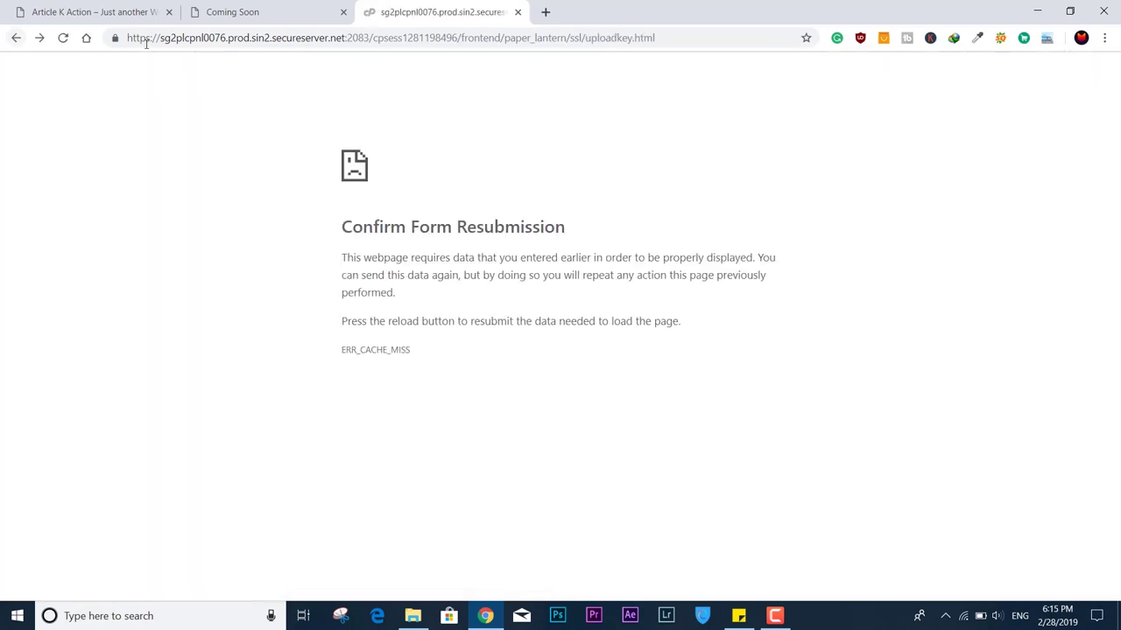
click(229, 12)
click(408, 12)
click(738, 615)
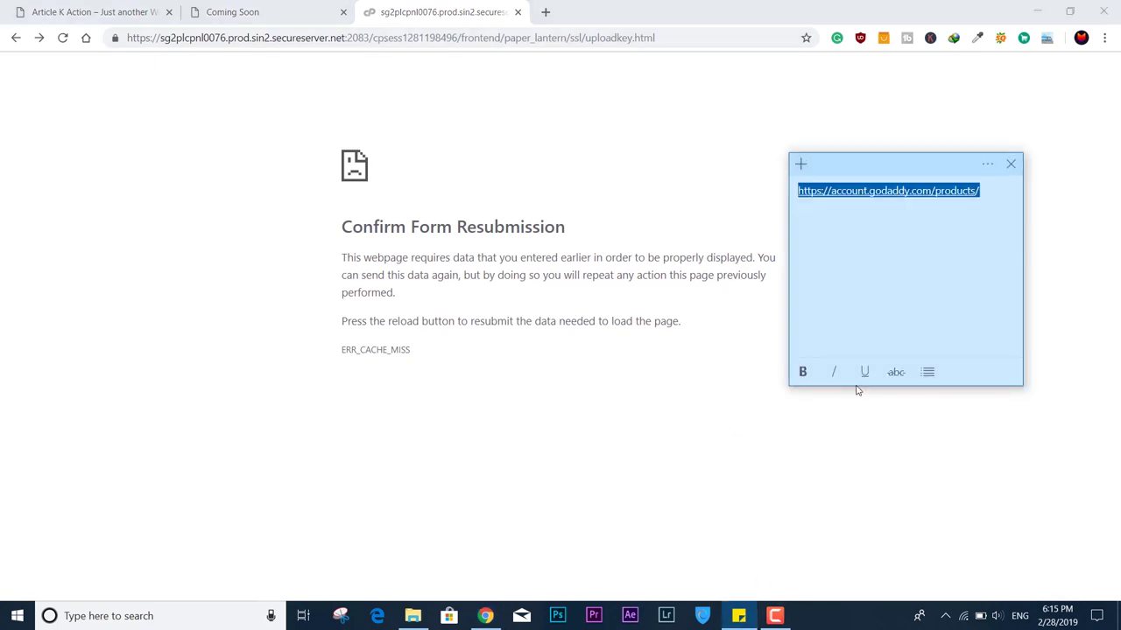
click(690, 6)
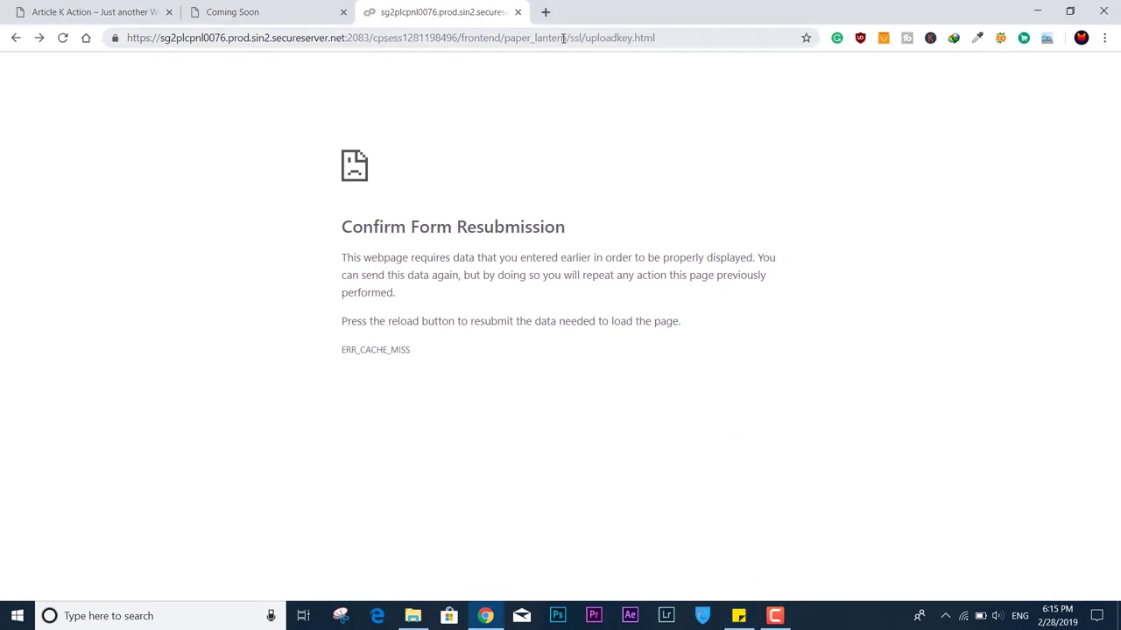
click(563, 38)
text(https://account.godaddy.com/products/)
key(Return)
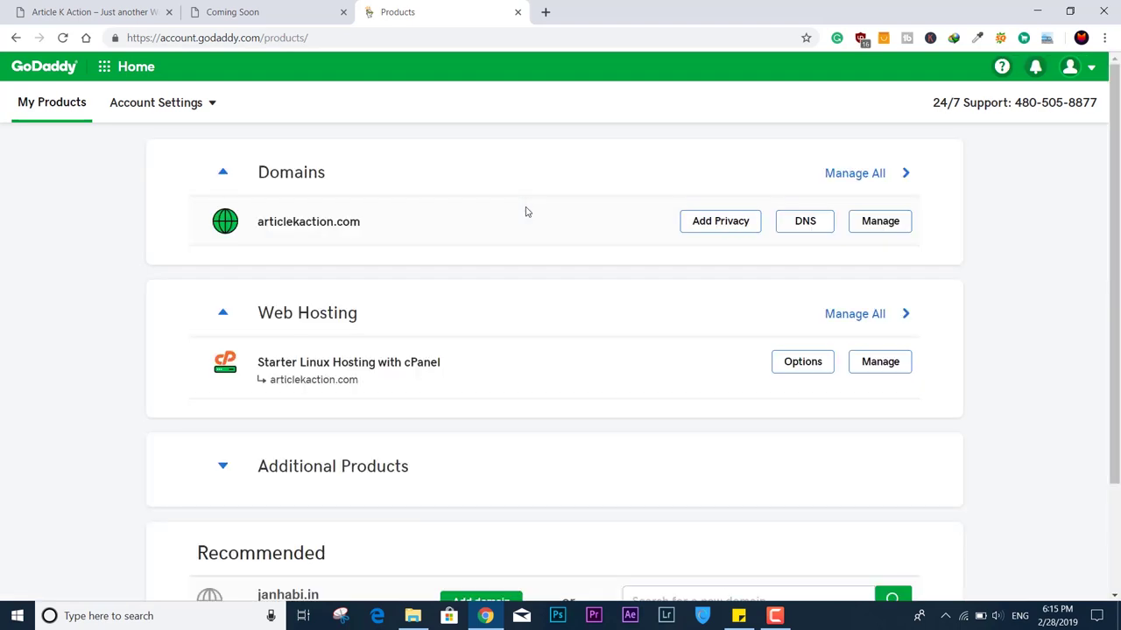
Launch cPanel Admin from the management page of the Starter Linux Hosting plan and copy the cPanel main page address.
click(890, 359)
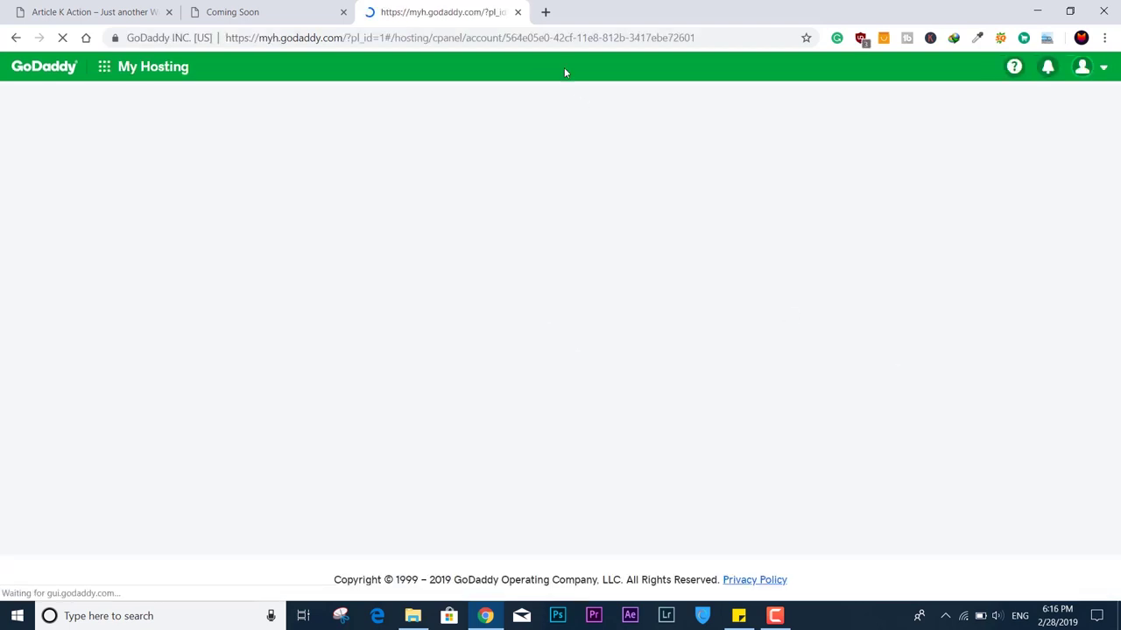
click(537, 37)
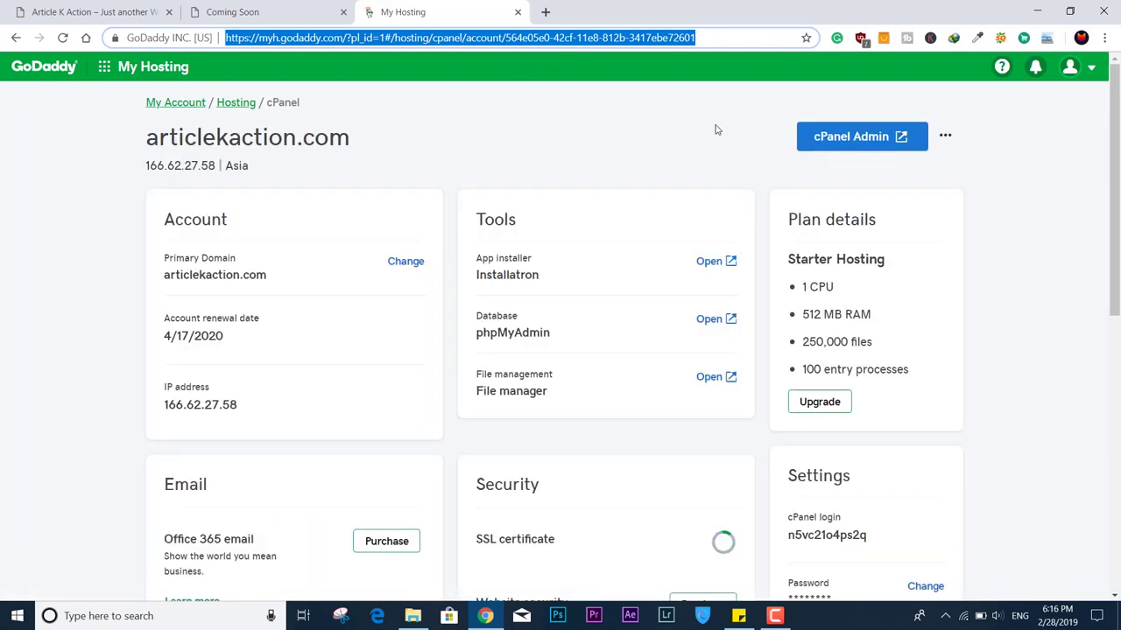
click(864, 138)
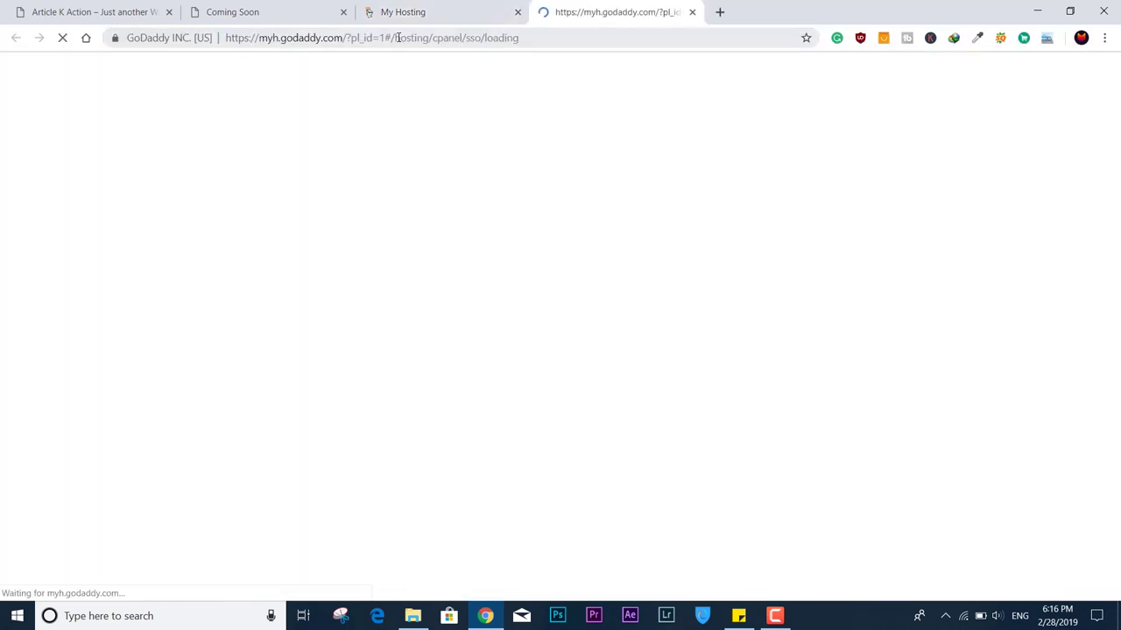
click(398, 37)
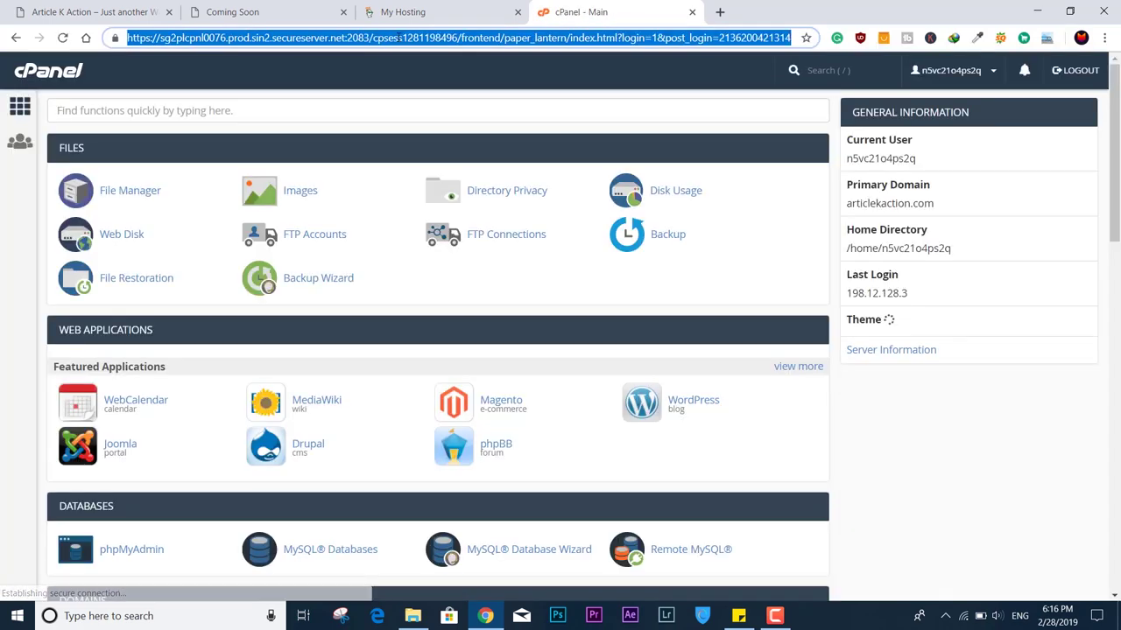
click(503, 16)
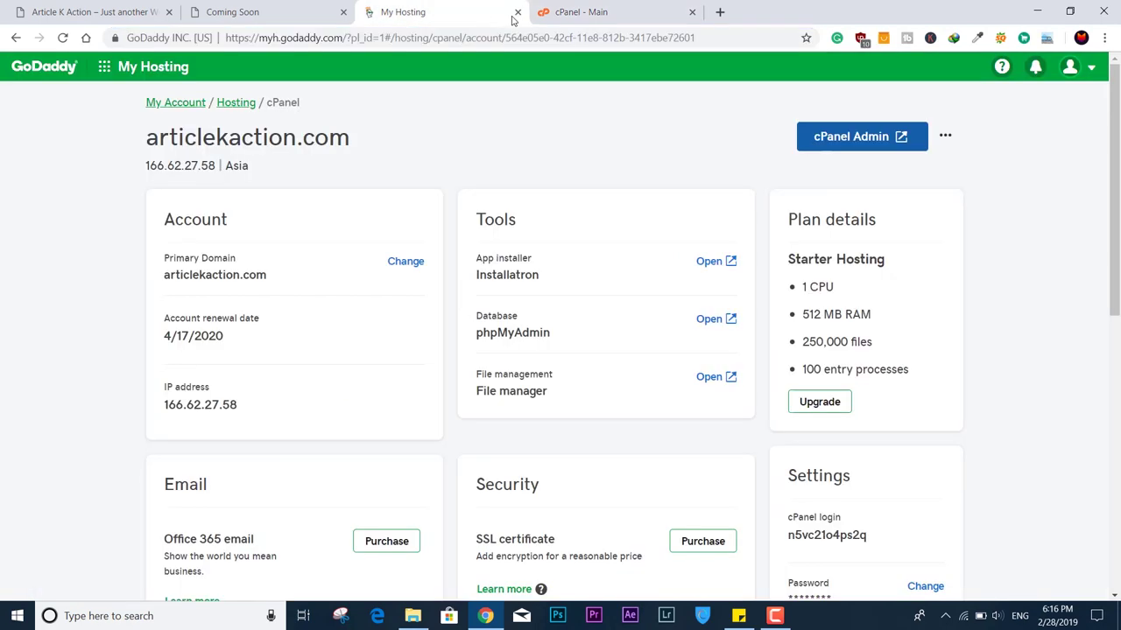
click(573, 12)
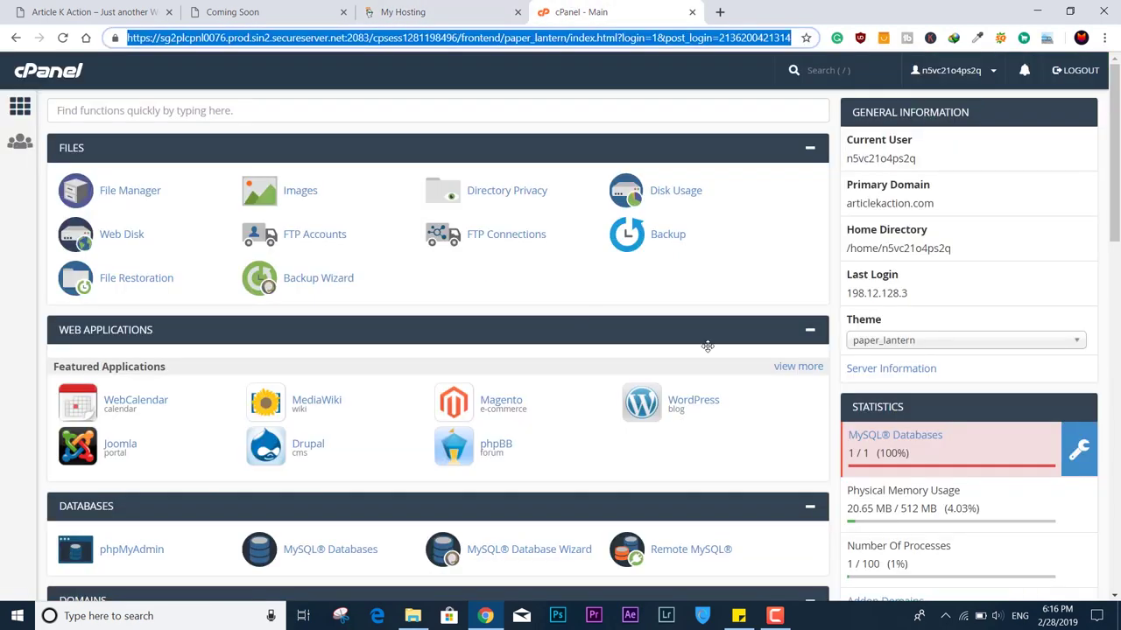
Open SSL/TLS from cPanel's Security section and go to the page for managing SSL certificates (CRT).
scroll(521, 328, down, 10)
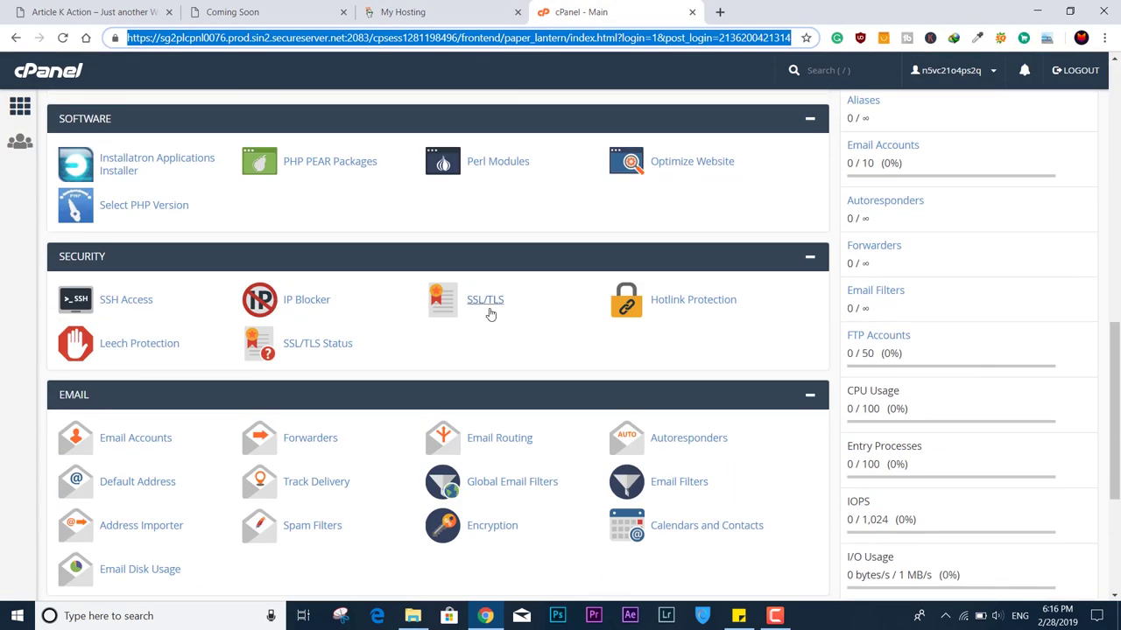
click(488, 301)
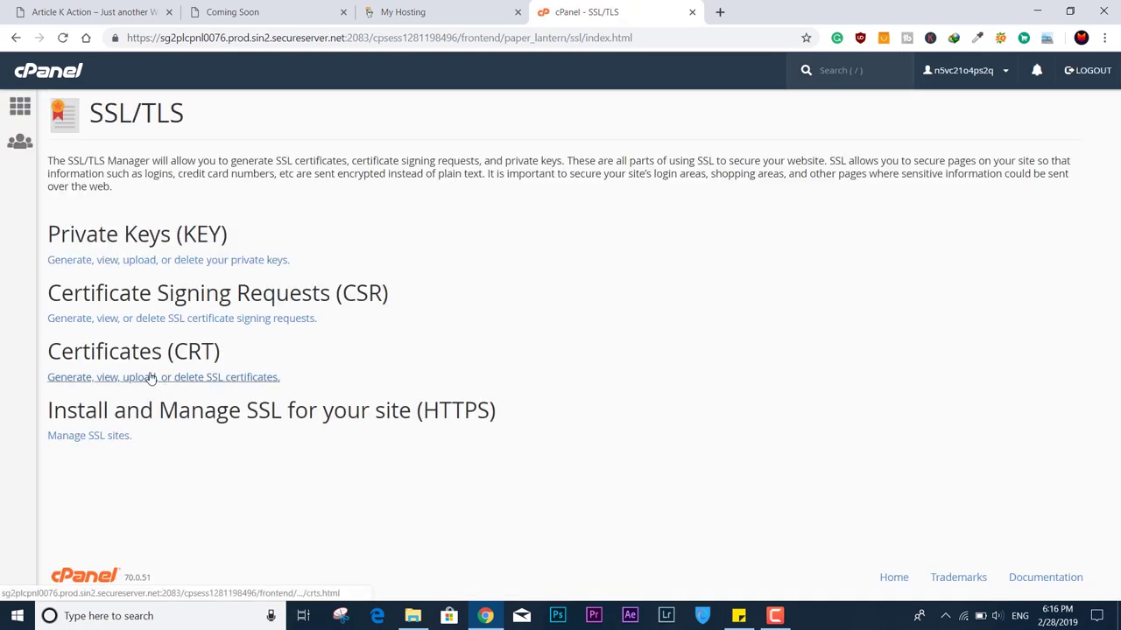
click(150, 377)
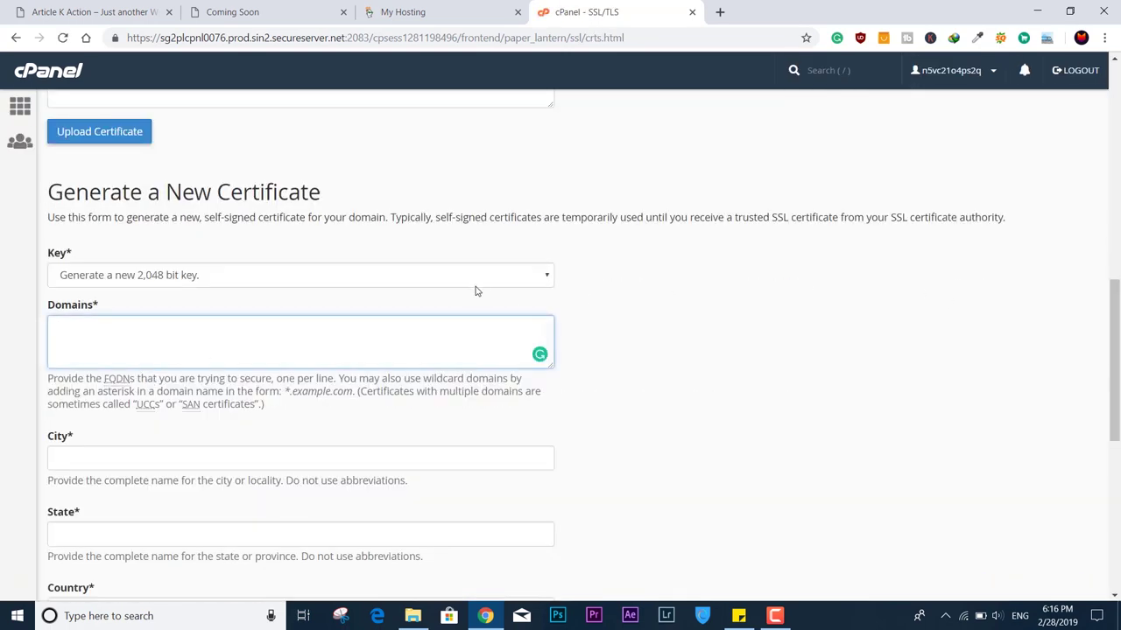
Upload certificate.crt from the Desktop certificate folder as a new certificate, leaving the description empty.
drag(1115, 387, 1115, 249)
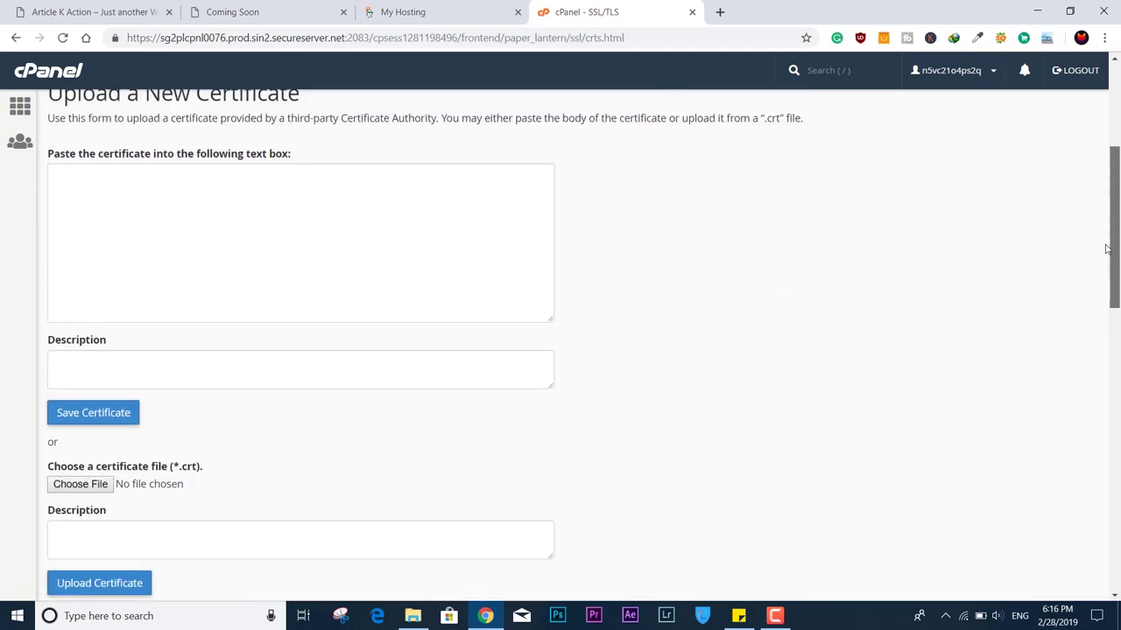
click(81, 487)
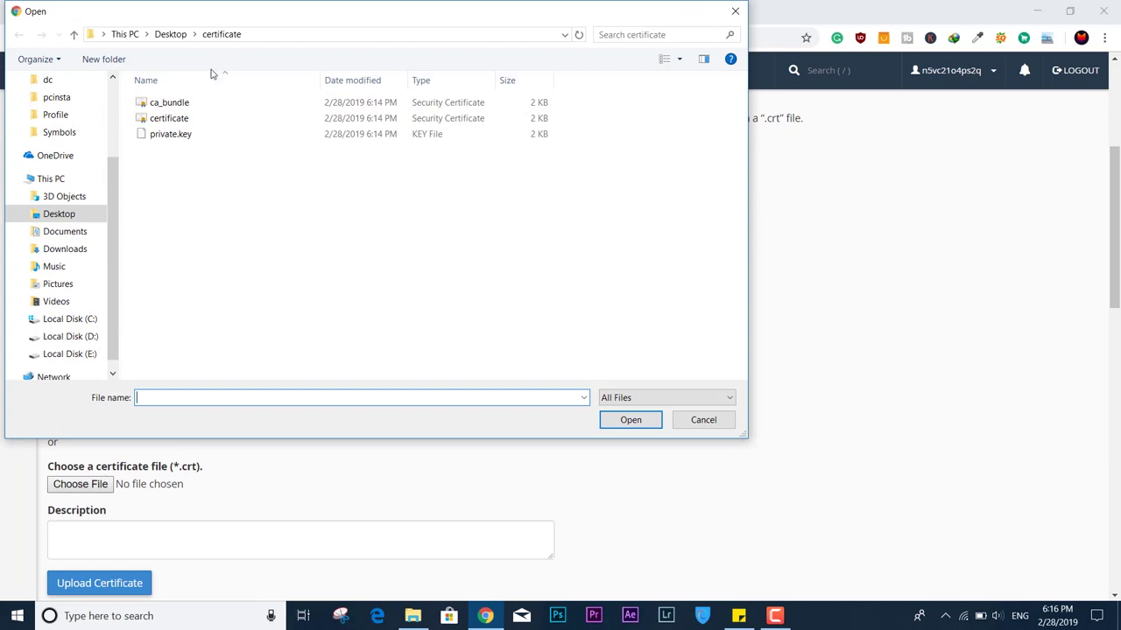
click(175, 119)
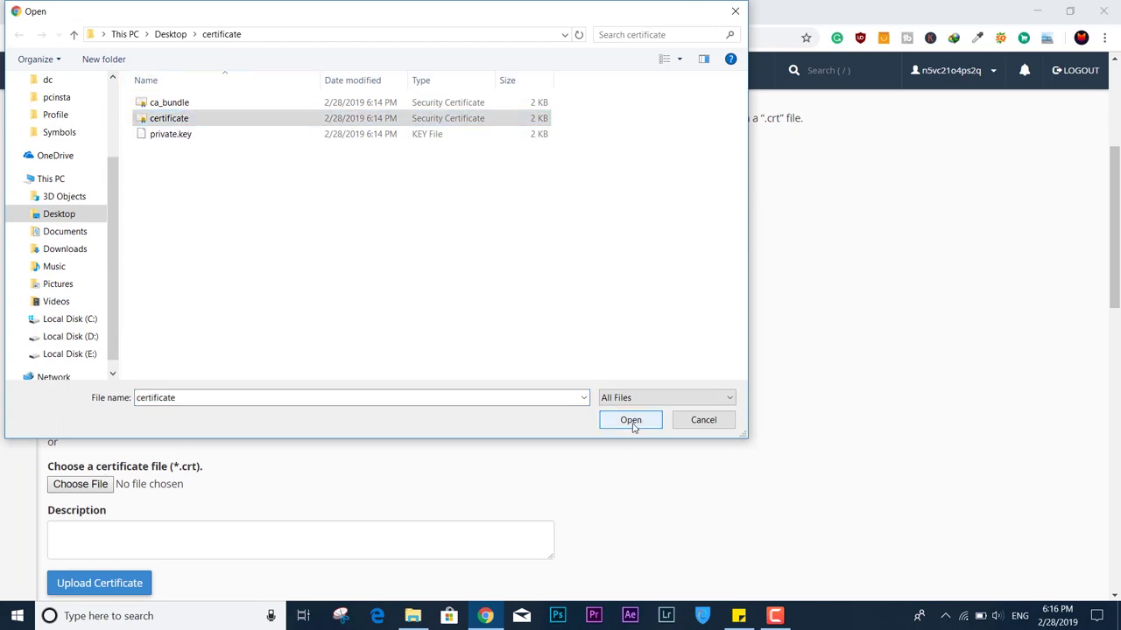
click(631, 420)
scroll(620, 516, down, 7)
scroll(621, 516, up, 4)
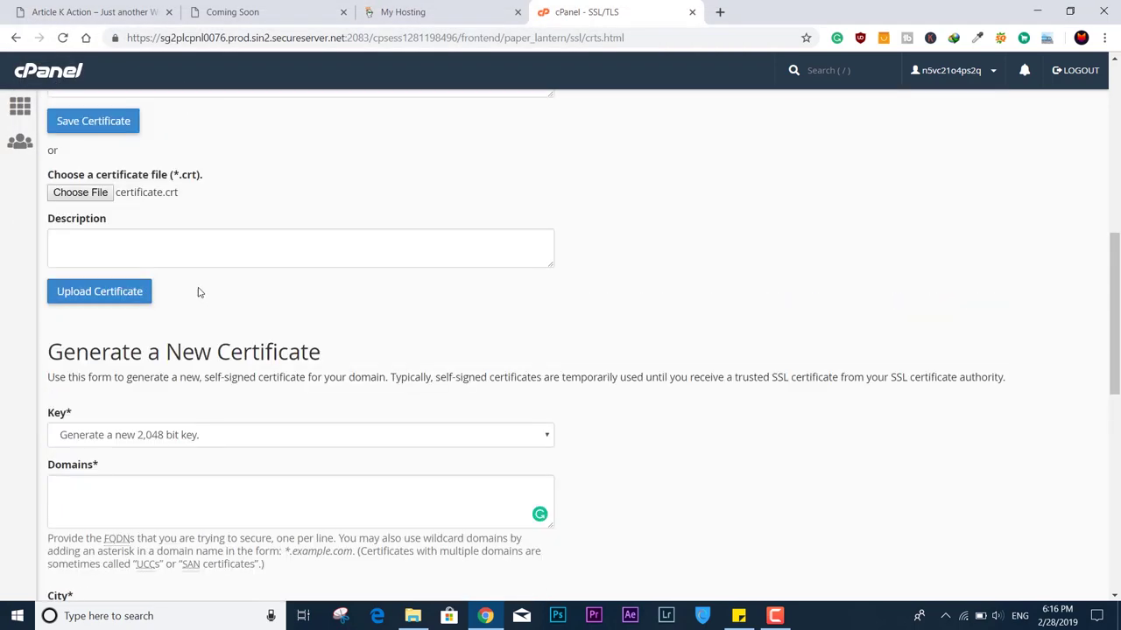
click(119, 294)
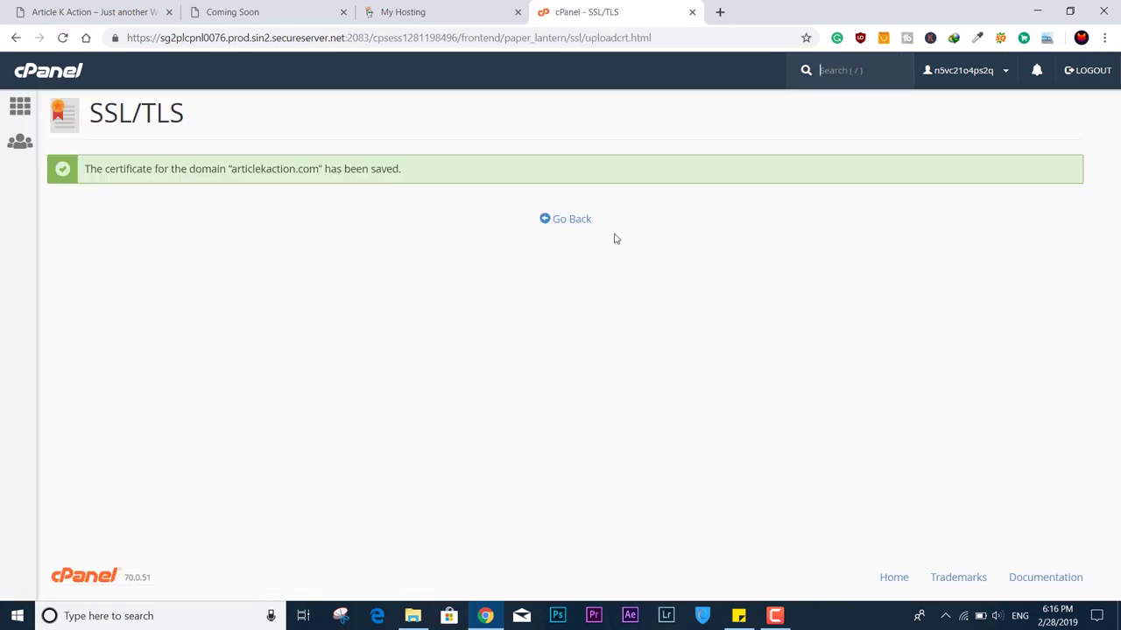
Return to cPanel's main page by loading the copied address.
click(482, 37)
key(ctrl+v)
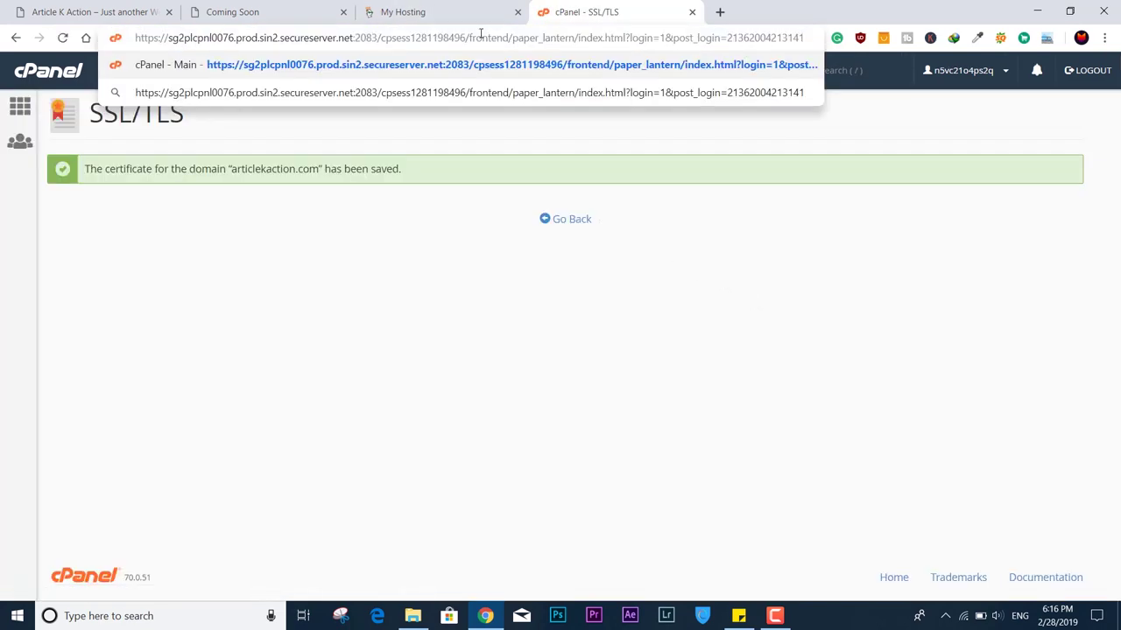
key(Return)
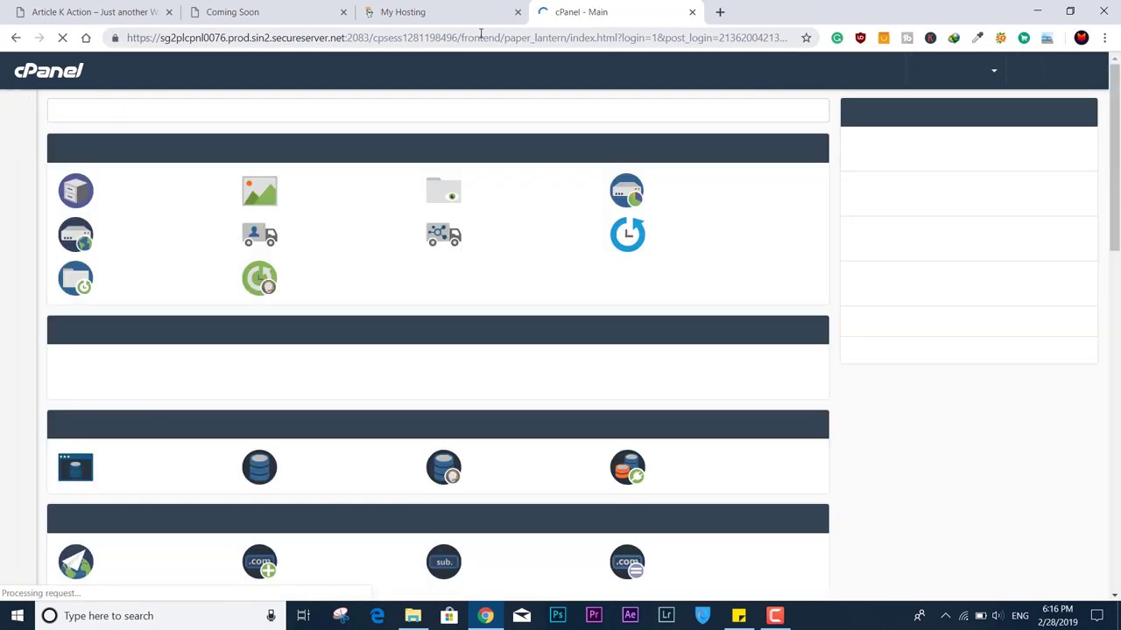
Open Manage SSL sites from SSL/TLS in the Security section and bring up the Install an SSL Website form.
scroll(465, 327, down, 6)
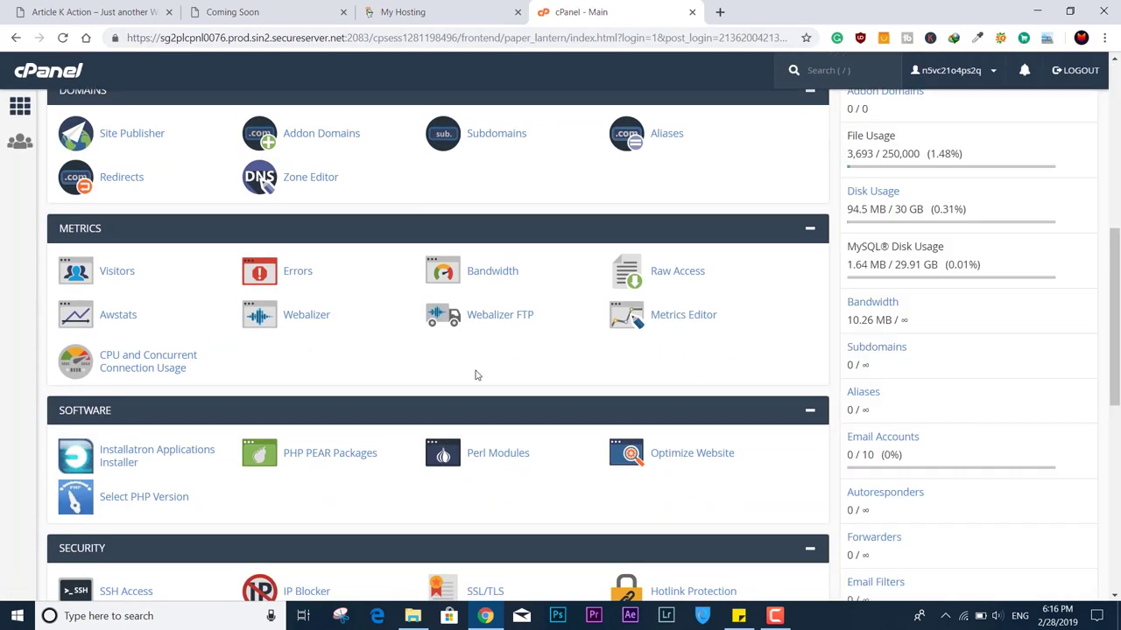
scroll(476, 375, down, 7)
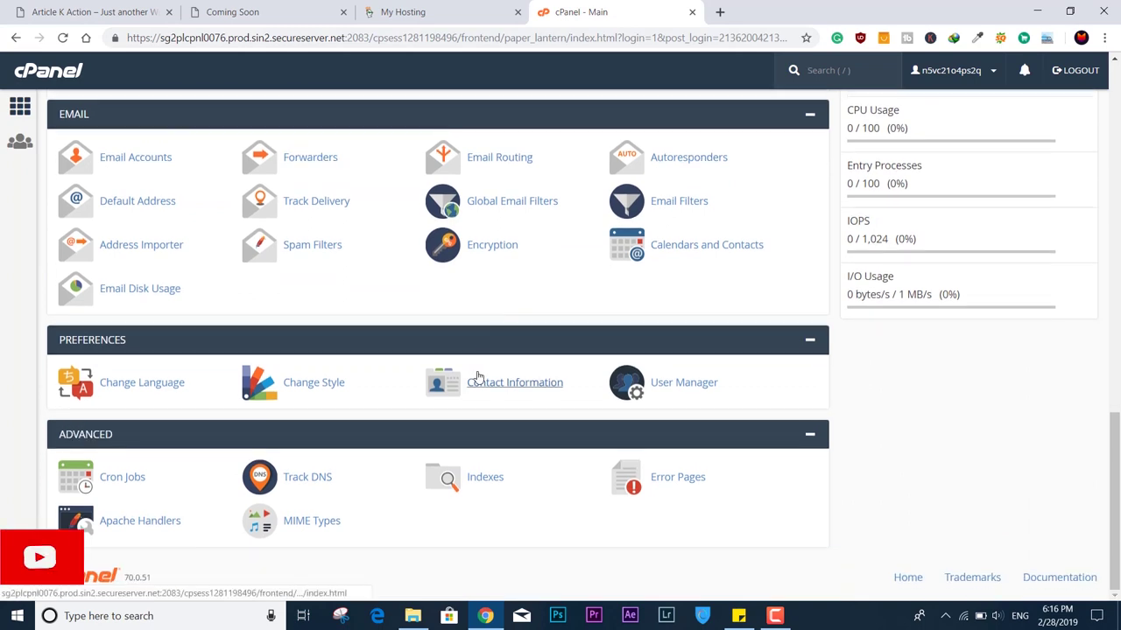
scroll(477, 377, up, 5)
click(488, 388)
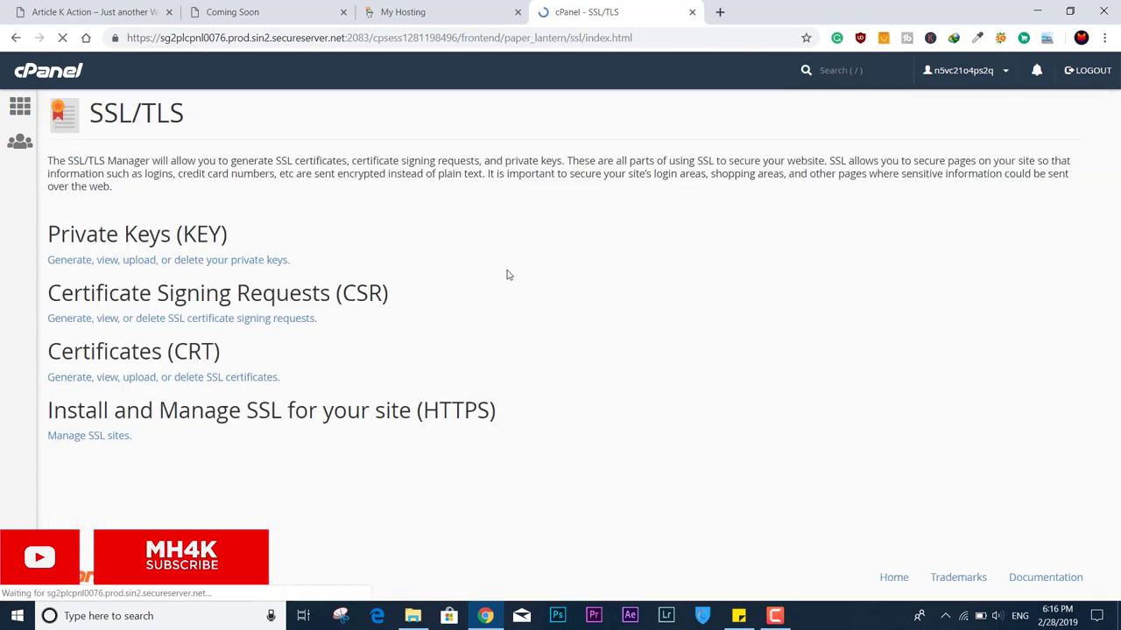
click(123, 438)
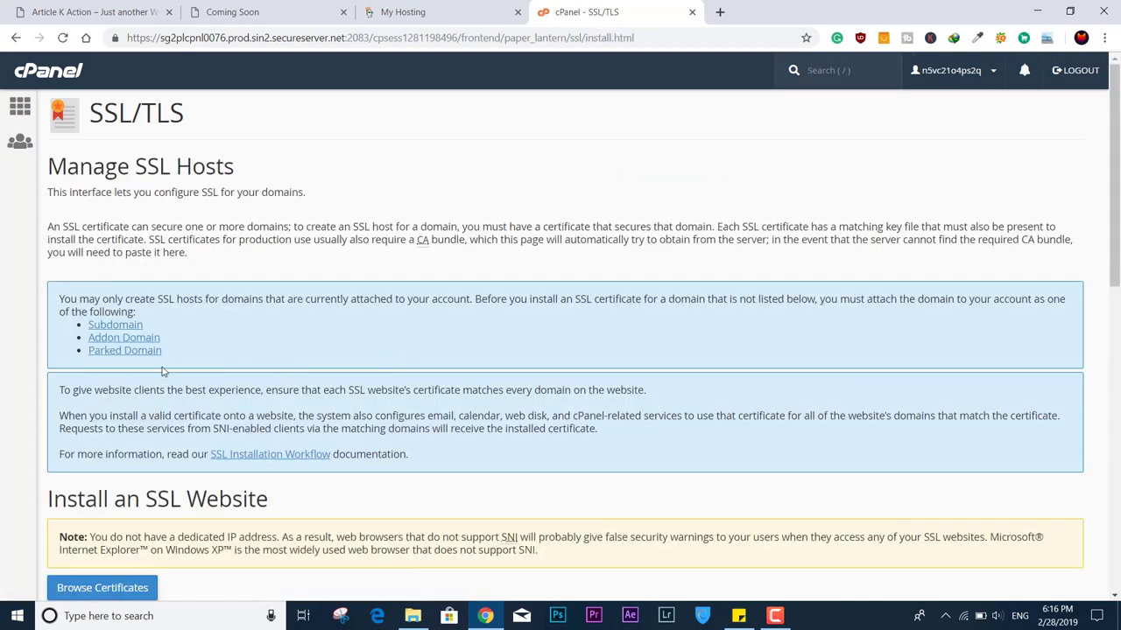
scroll(164, 368, down, 4)
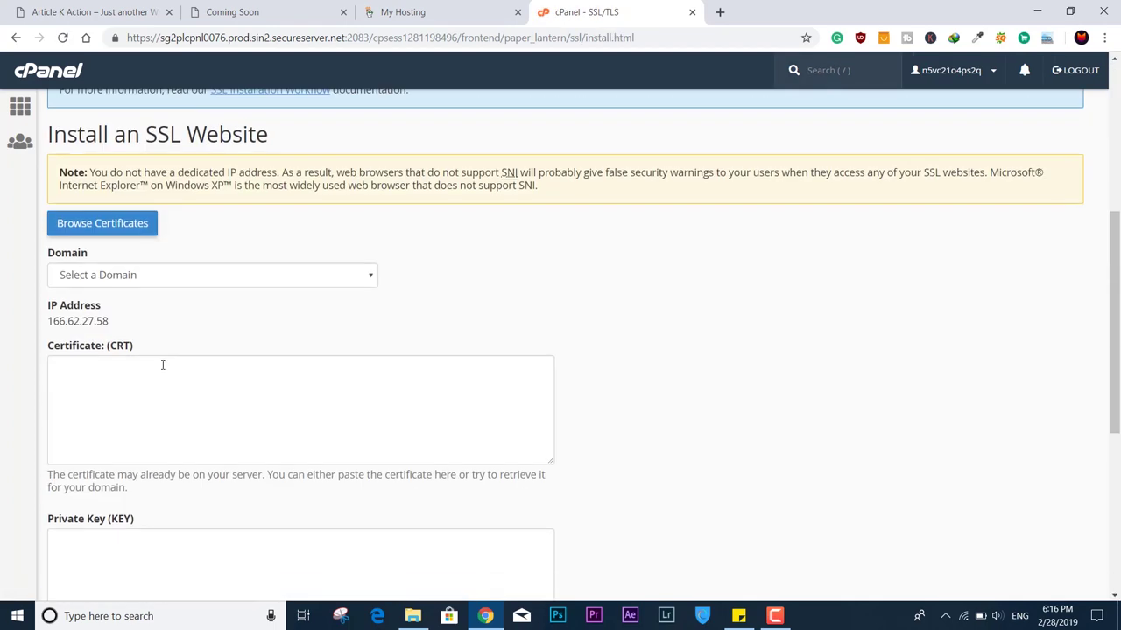
Choose articlekaction.com as the domain for the SSL website and autofill the certificate, private key and CA bundle by domain.
click(226, 282)
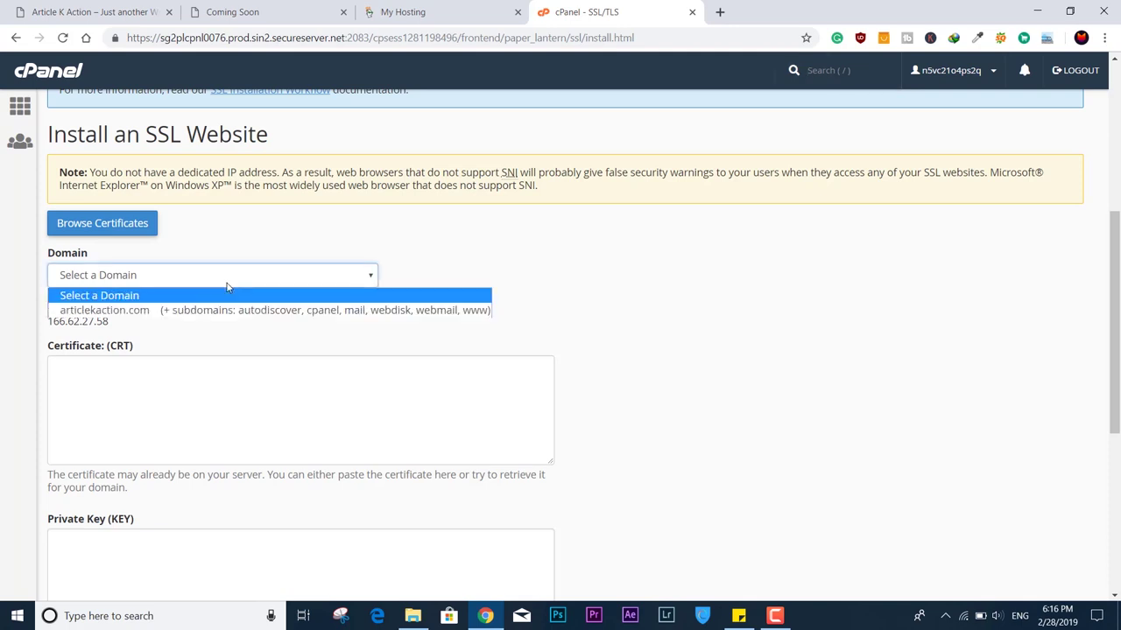
click(234, 311)
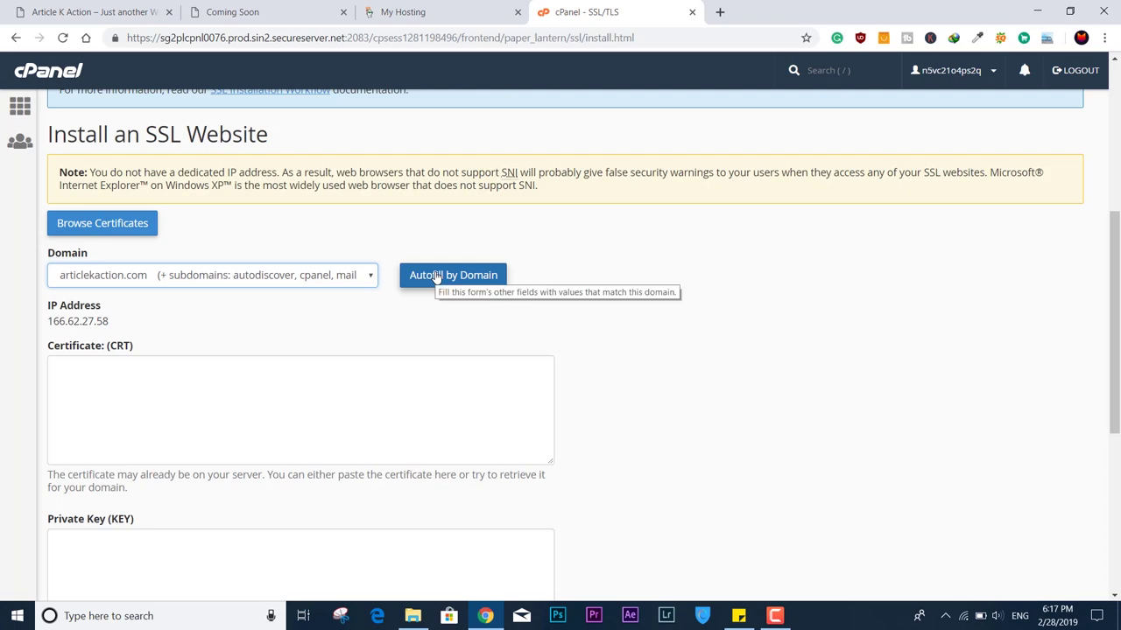
click(429, 276)
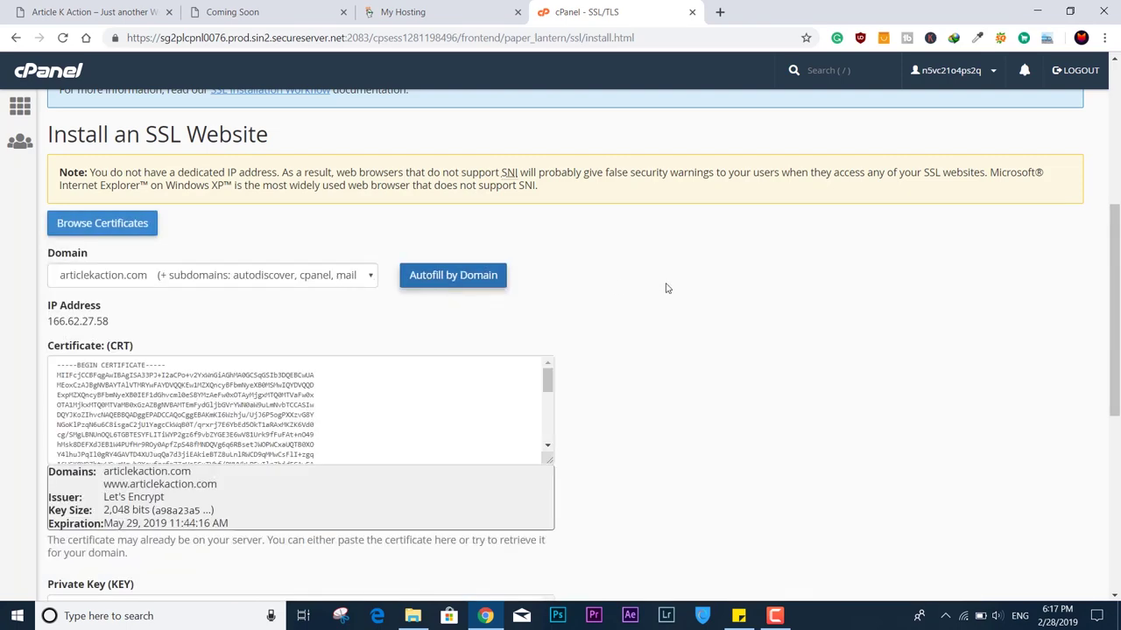
mouse_move(1114, 263)
mouse_down()
mouse_move(1117, 397)
mouse_move(1116, 259)
mouse_up()
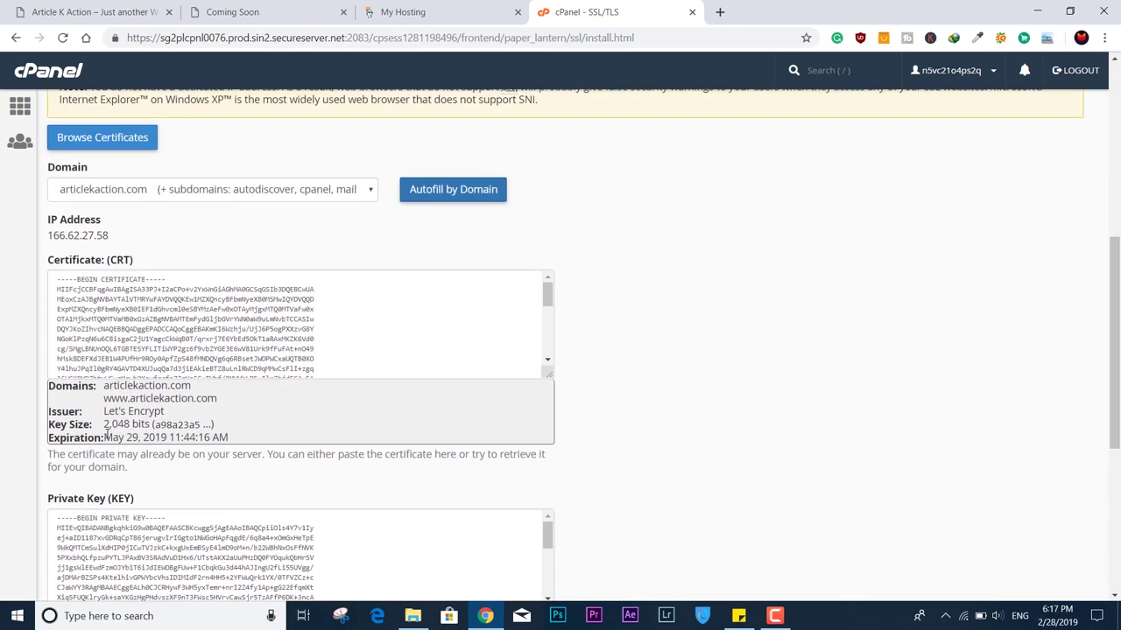
drag(105, 437, 172, 437)
click(170, 438)
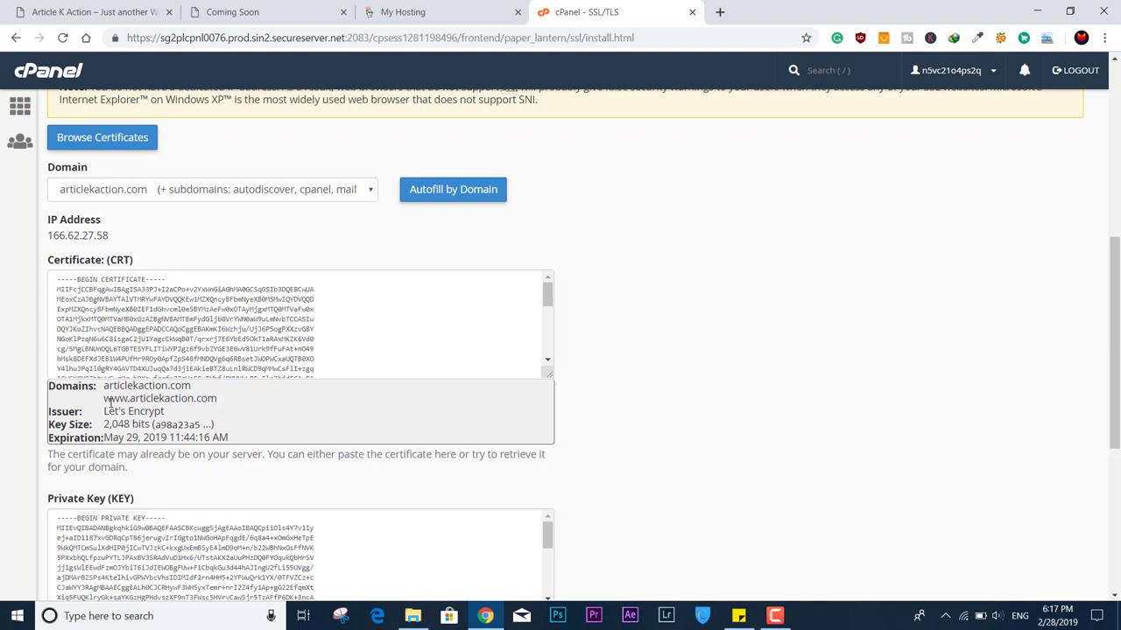
Install the autofilled certificate on articlekaction.com and close the installation message.
scroll(93, 548, down, 3)
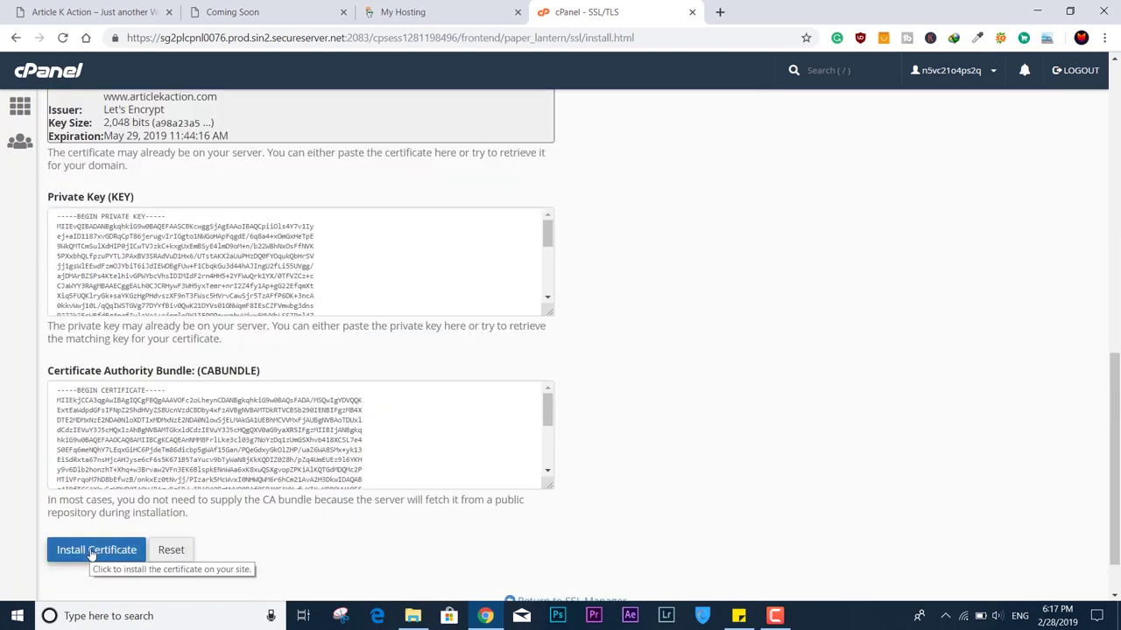
click(93, 550)
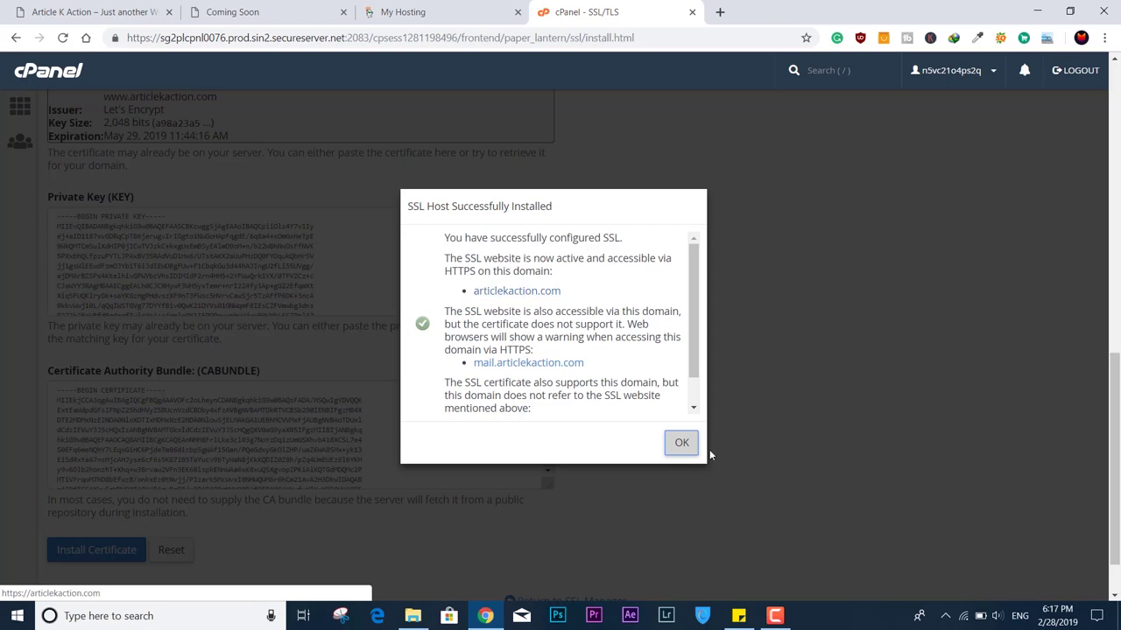
click(681, 443)
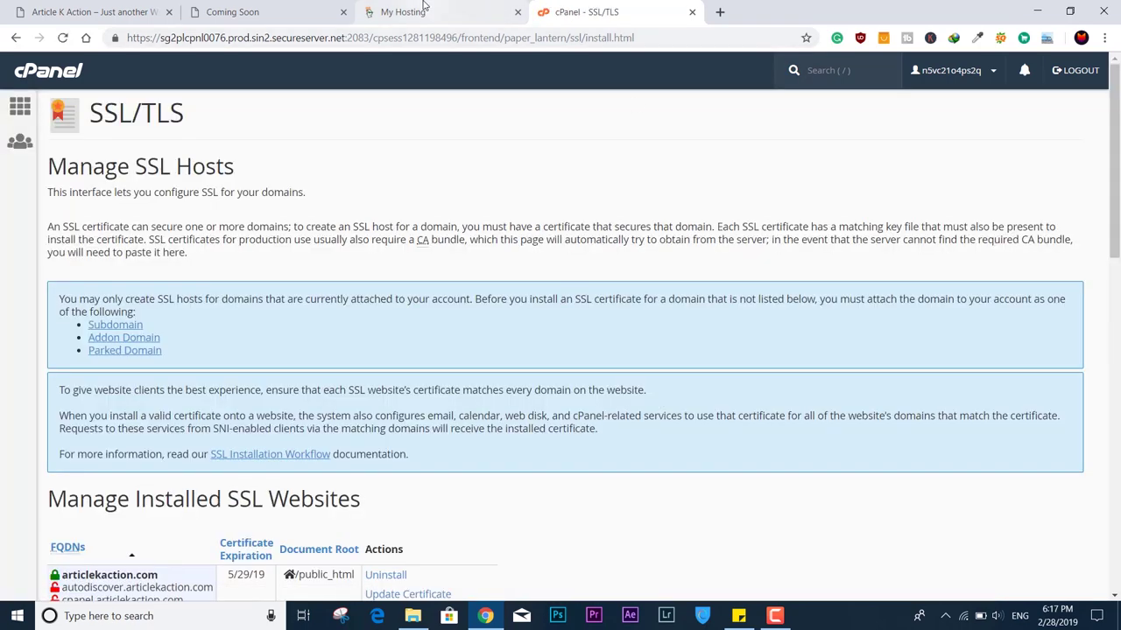
Reload articlekaction.com in both open site tabs to check whether each loads over HTTPS.
click(223, 12)
click(65, 39)
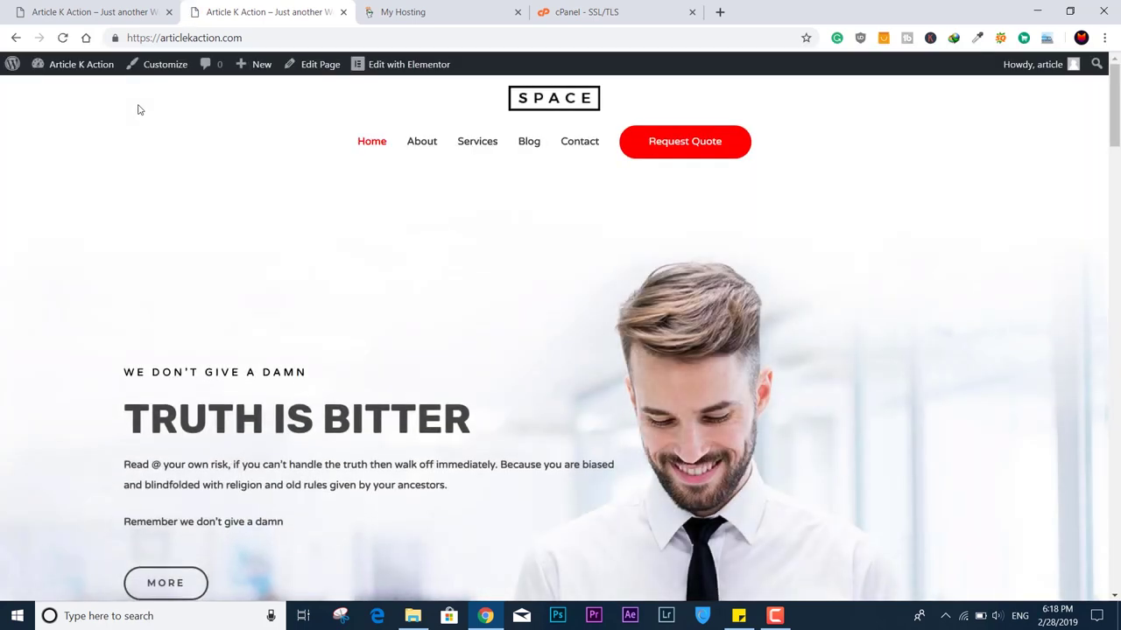
click(131, 13)
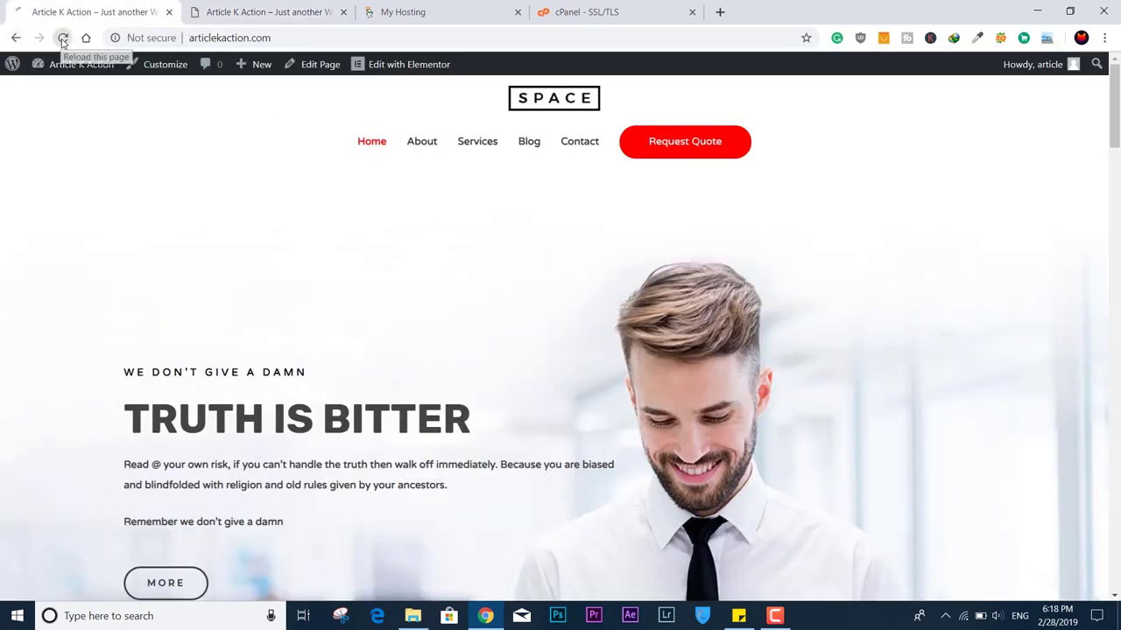
click(62, 38)
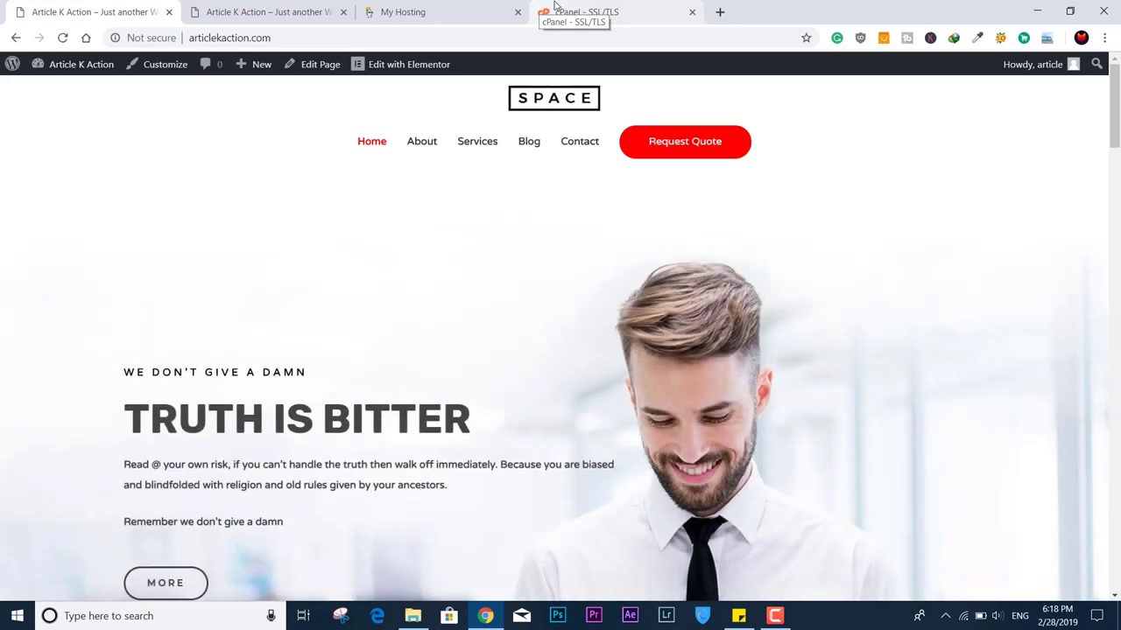
click(62, 38)
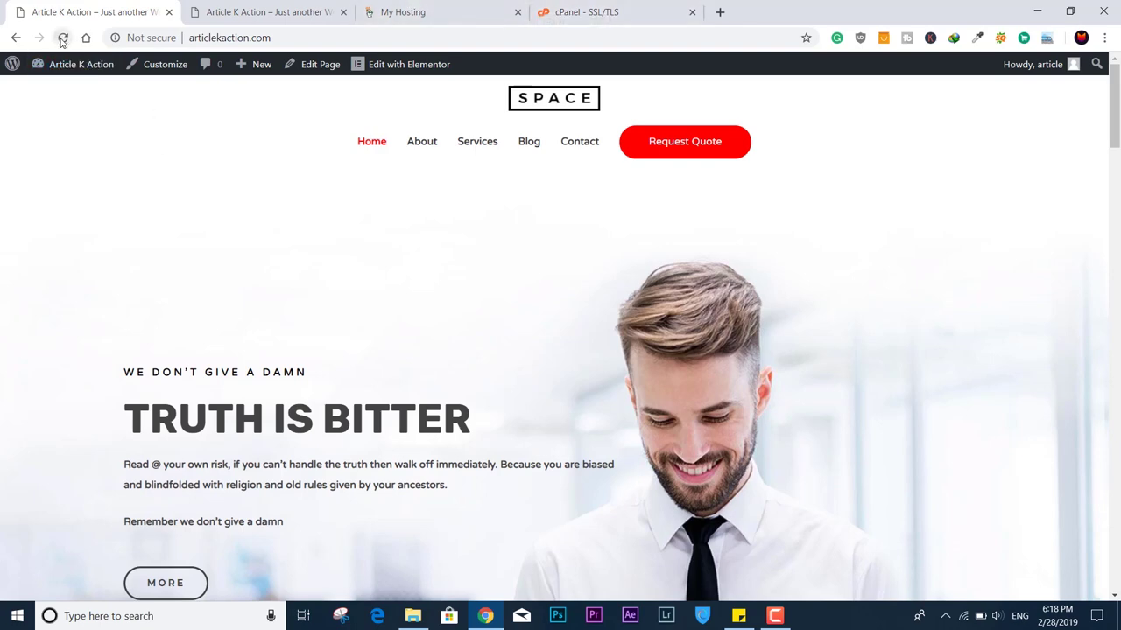
key(ctrl+Tab)
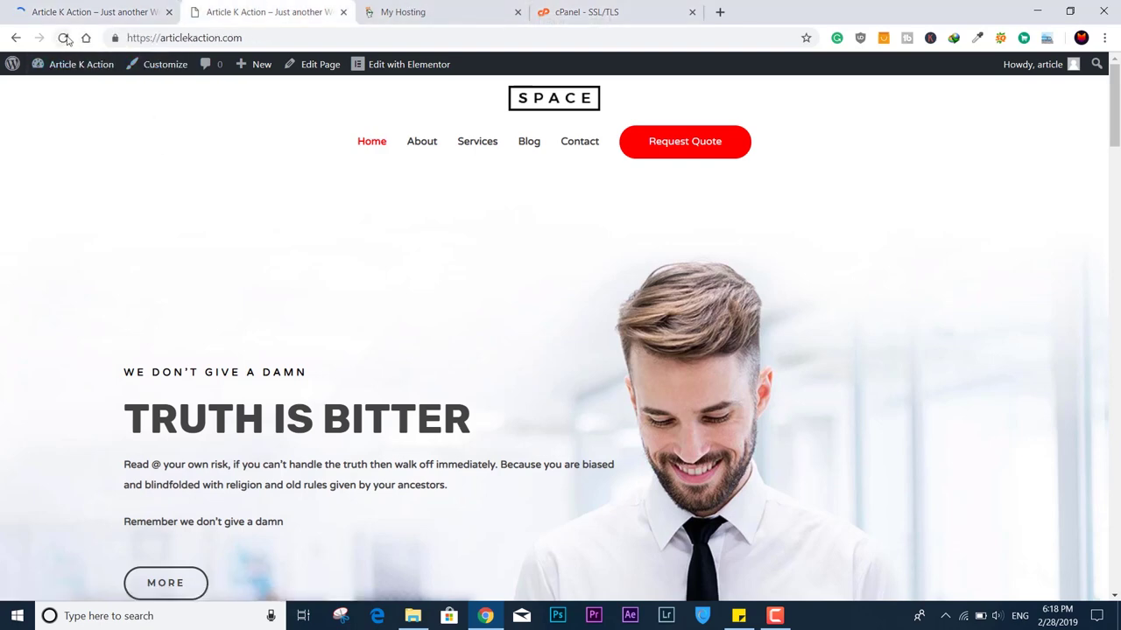
click(63, 38)
click(131, 43)
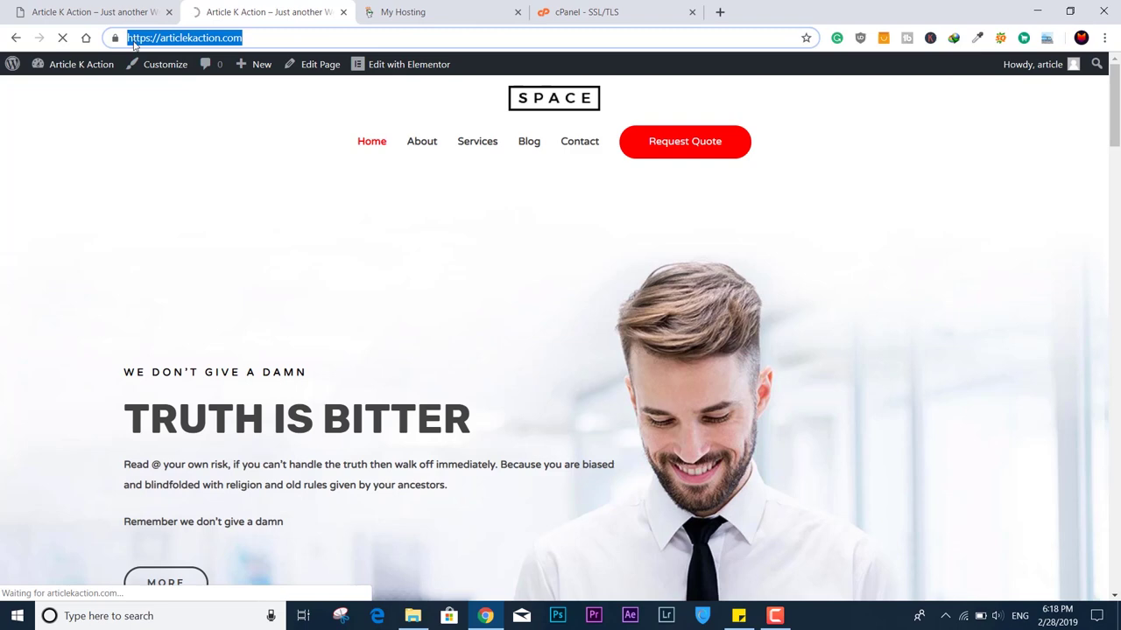
click(119, 40)
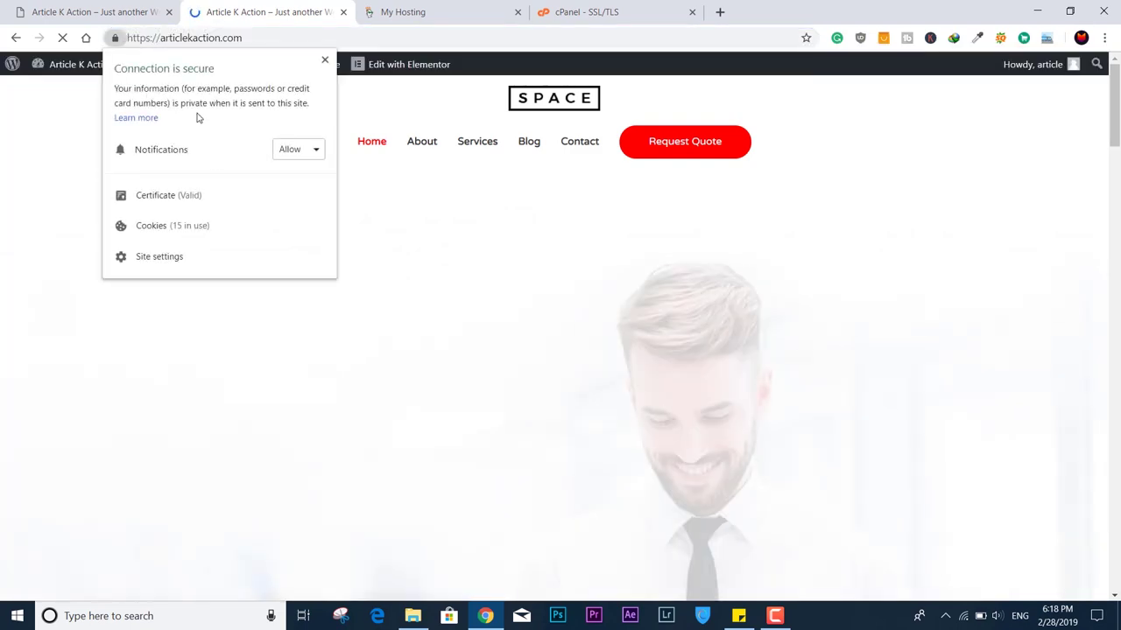
click(208, 207)
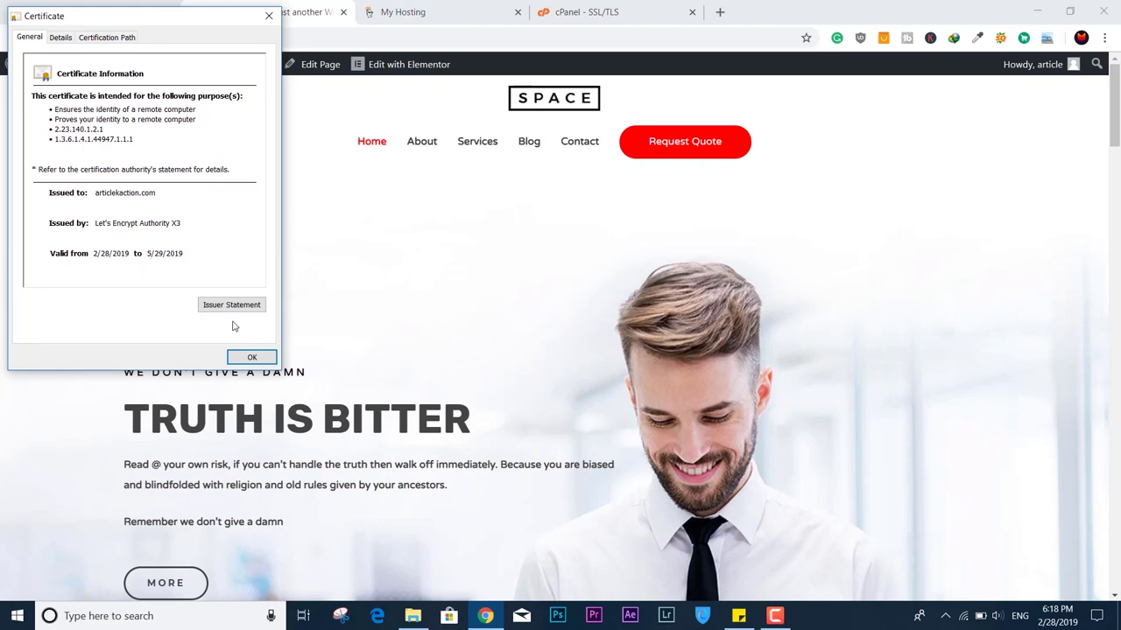
click(251, 358)
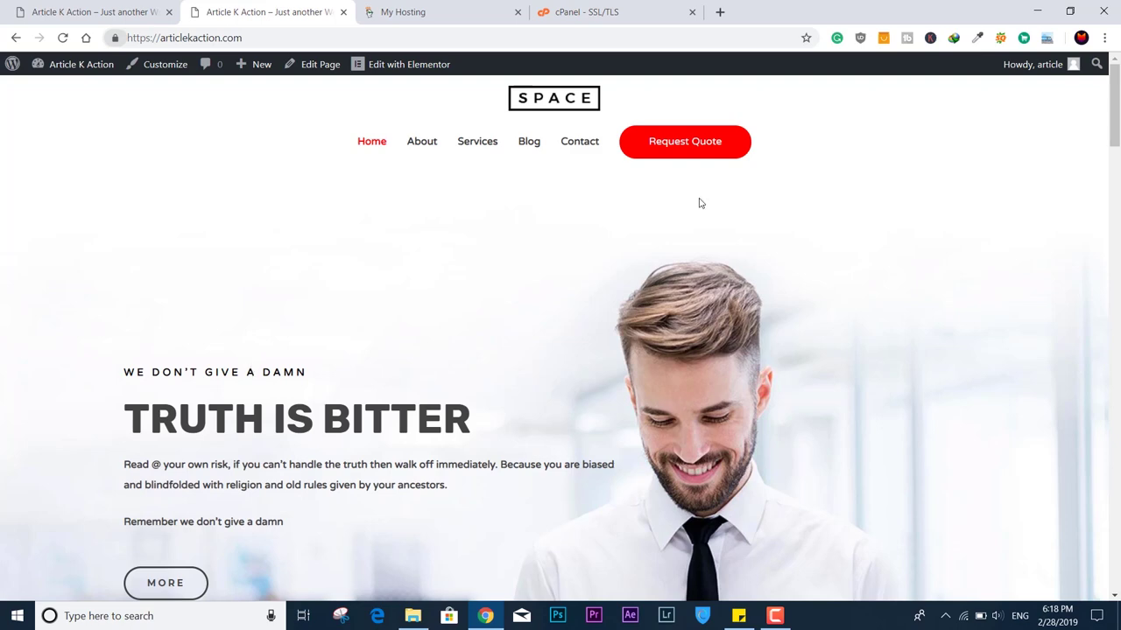
click(720, 11)
text(ss)
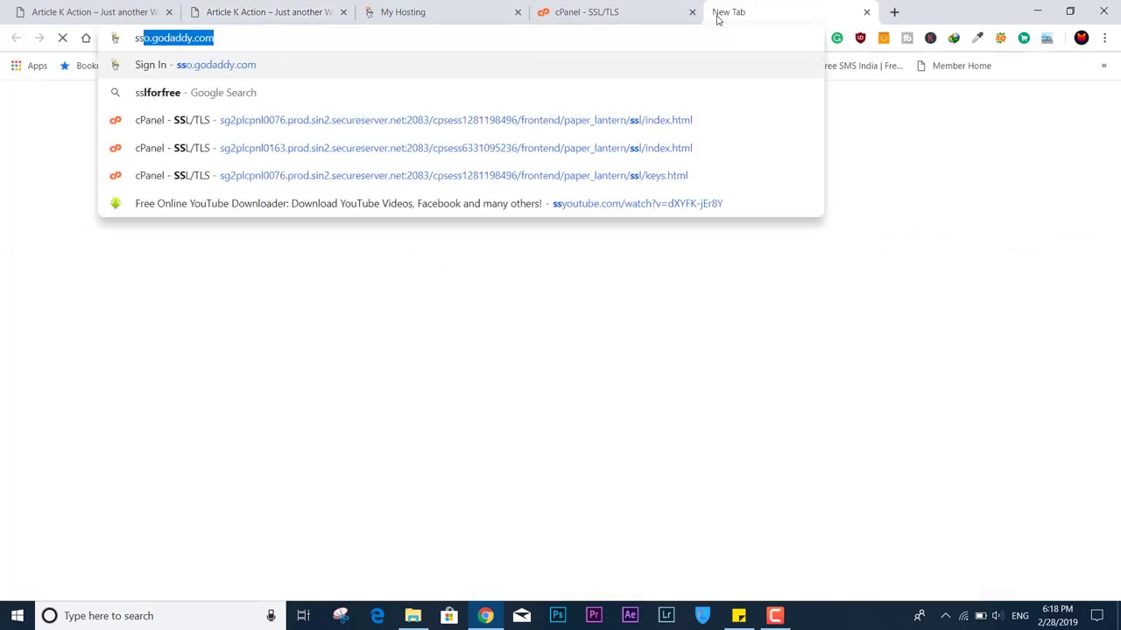
text(lforfree)
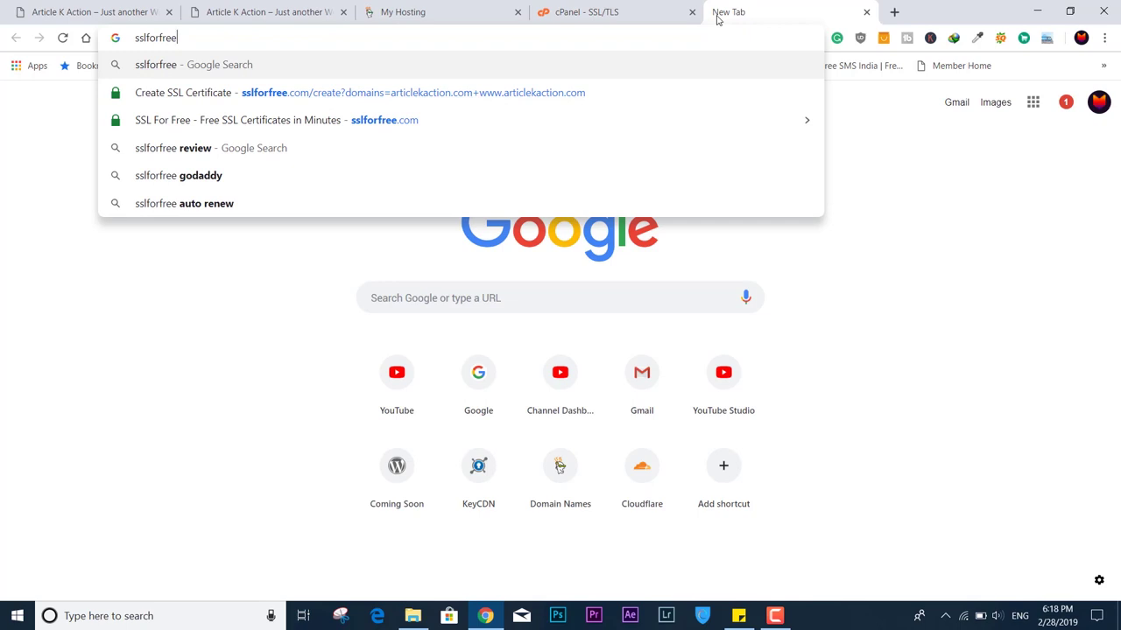
click(304, 7)
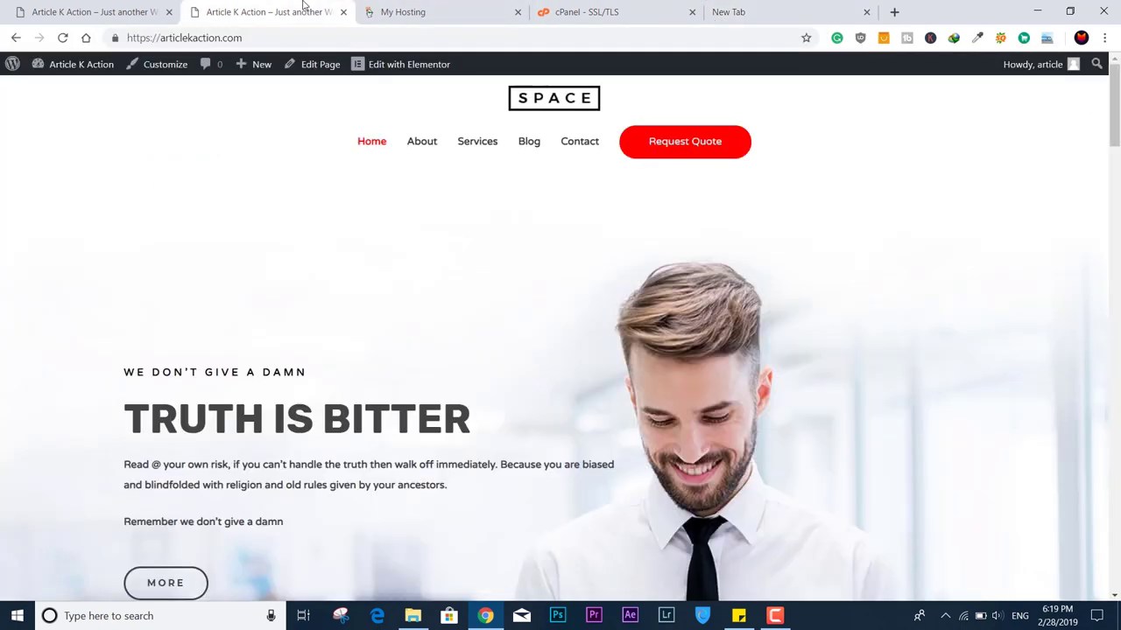